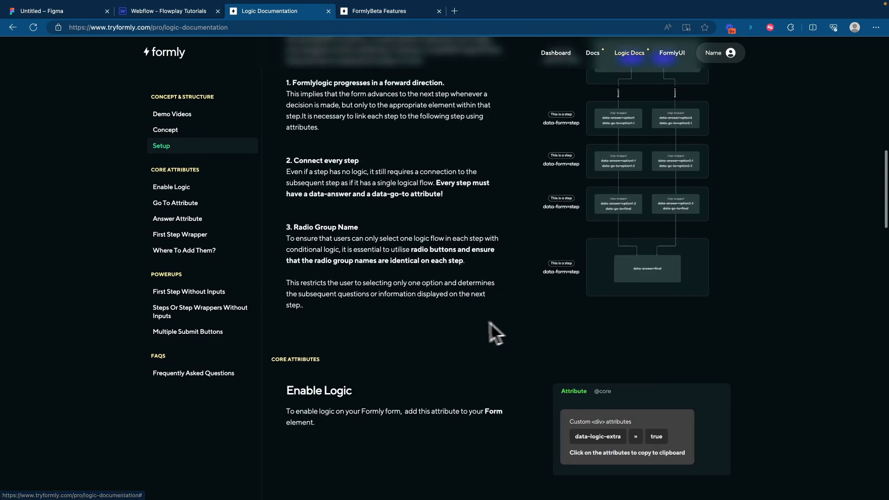
Switch to Webflow and add the custom attribute data-form with value multistep to the f-form-element
{"action": "scroll", "coordinate": [429, 324], "scroll_direction": "down", "scroll_amount": 1}
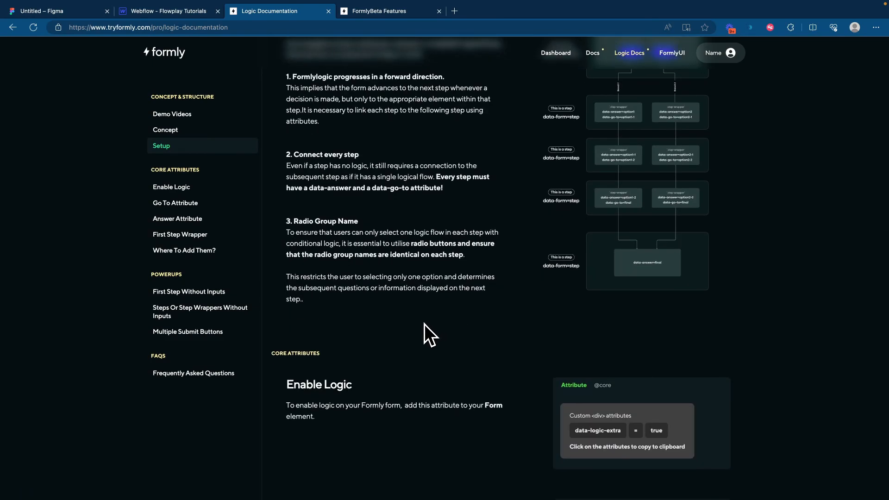
{"action": "scroll", "coordinate": [424, 324], "scroll_direction": "up", "scroll_amount": 1}
{"action": "scroll", "coordinate": [425, 326], "scroll_direction": "down", "scroll_amount": 4}
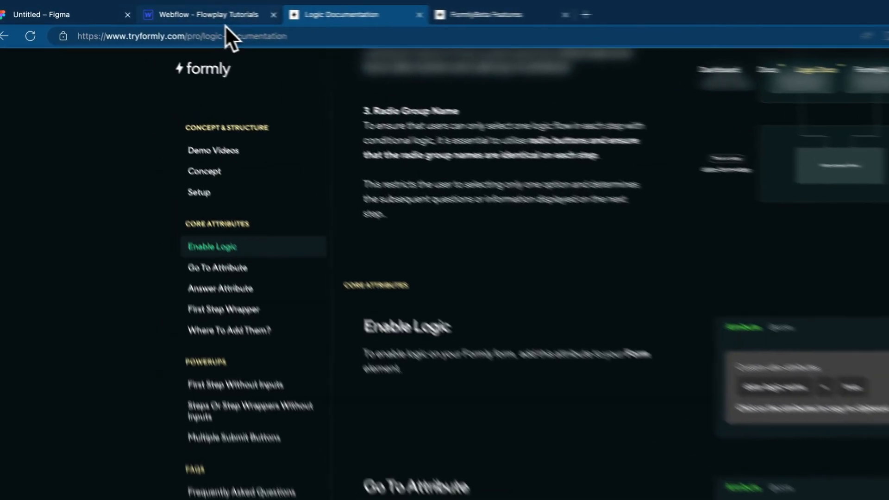
{"action": "left_click", "coordinate": [158, 15]}
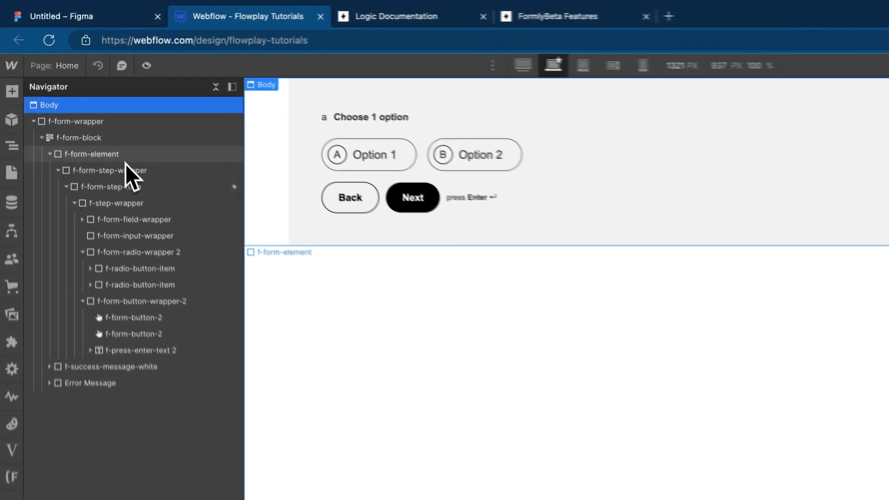
{"action": "left_click", "coordinate": [85, 108]}
{"action": "left_click", "coordinate": [874, 373]}
{"action": "type", "text": "data-fo"}
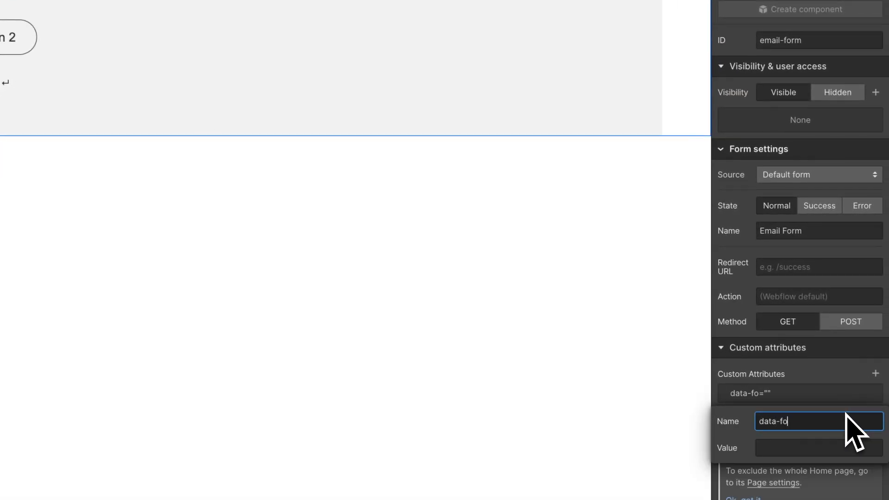
{"action": "type", "text": "rm"}
{"action": "key", "text": "Tab"}
{"action": "type", "text": "mult"}
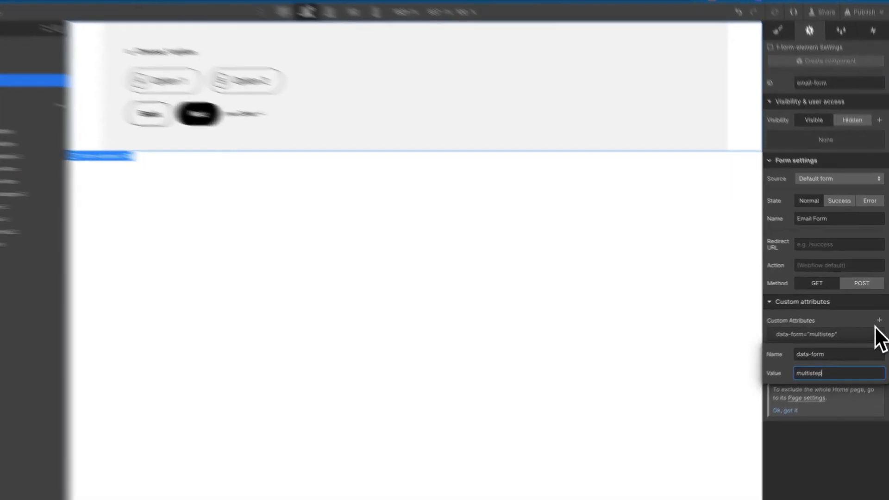
{"action": "left_click", "coordinate": [866, 311]}
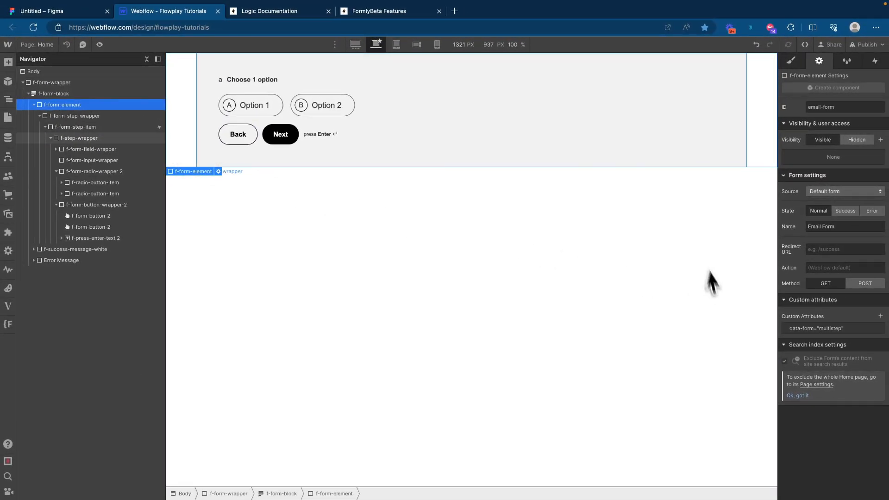
Look up the Enable Logic attribute in the Formly documentation and add data-logic-extra = true to the form element in Webflow
{"action": "left_click", "coordinate": [273, 11]}
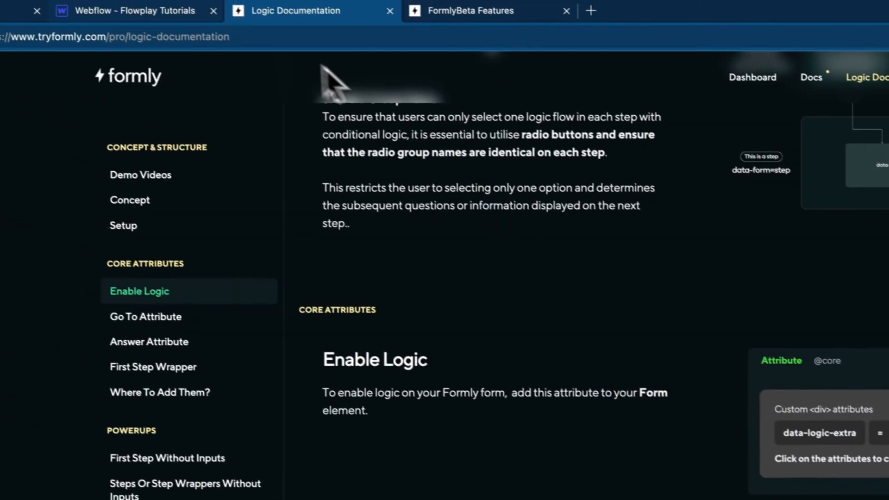
{"action": "left_click", "coordinate": [139, 10]}
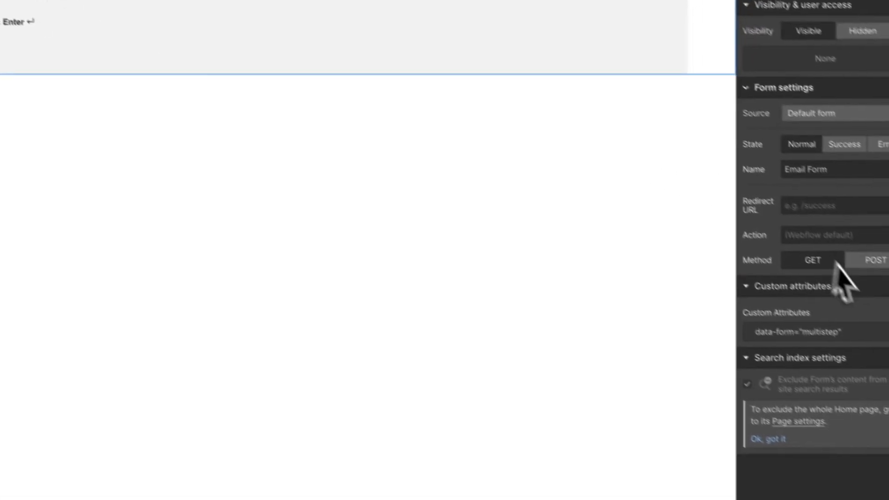
{"action": "left_click", "coordinate": [877, 294]}
{"action": "left_click", "coordinate": [831, 357]}
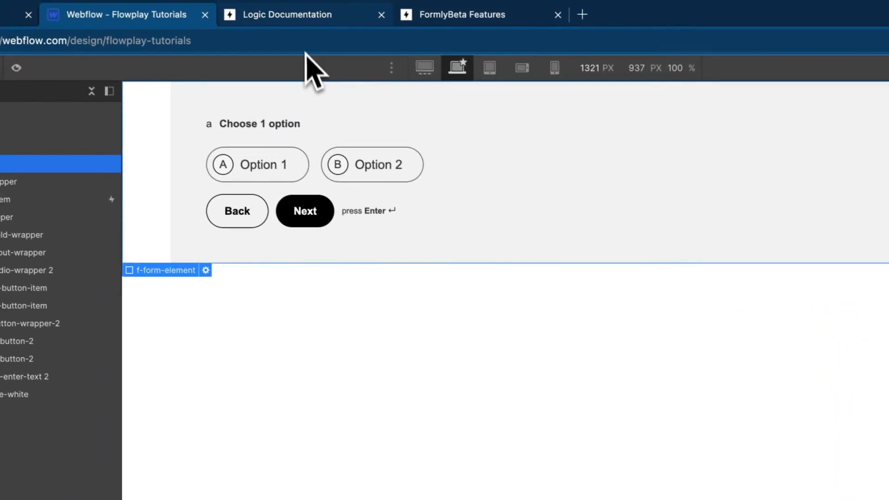
Examine the Go To and Answer attributes in the Formly documentation and relate them to the Design branch of the Figma flowchart
{"action": "left_click", "coordinate": [306, 14]}
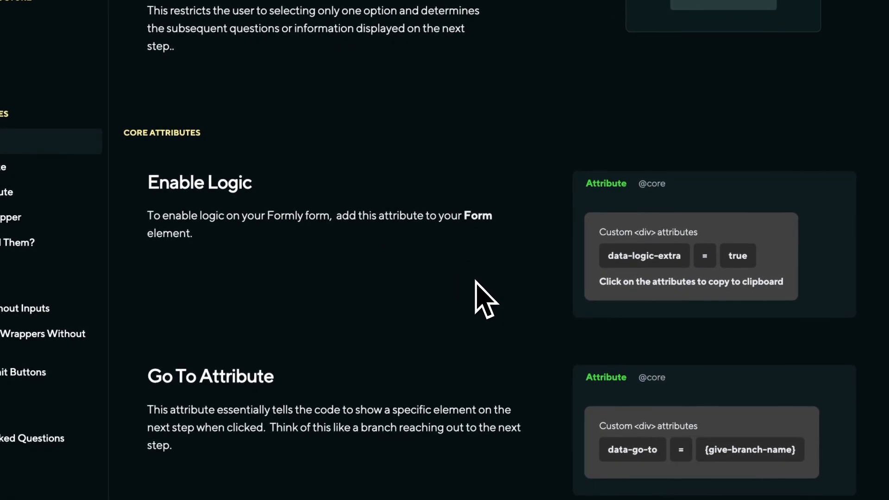
{"action": "scroll", "coordinate": [490, 275], "scroll_direction": "down", "scroll_amount": 4}
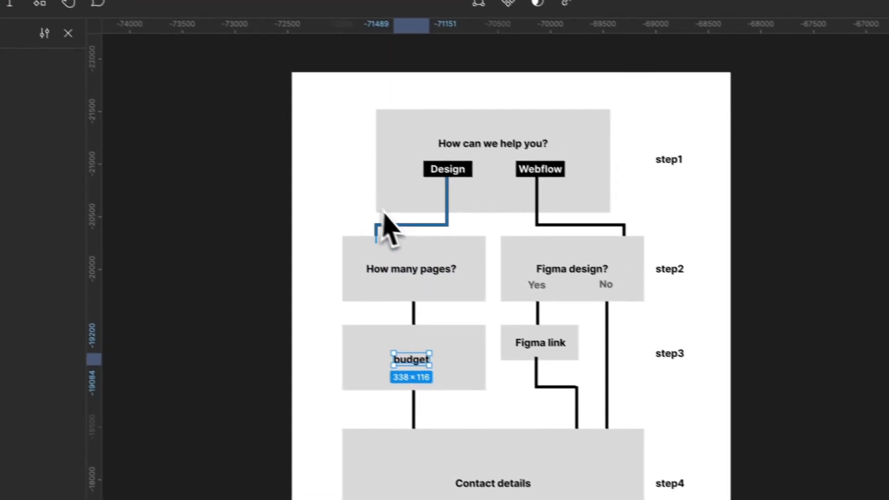
{"action": "scroll", "coordinate": [386, 226], "scroll_direction": "up", "scroll_amount": 5}
{"action": "scroll", "coordinate": [525, 221], "scroll_direction": "up", "scroll_amount": 1}
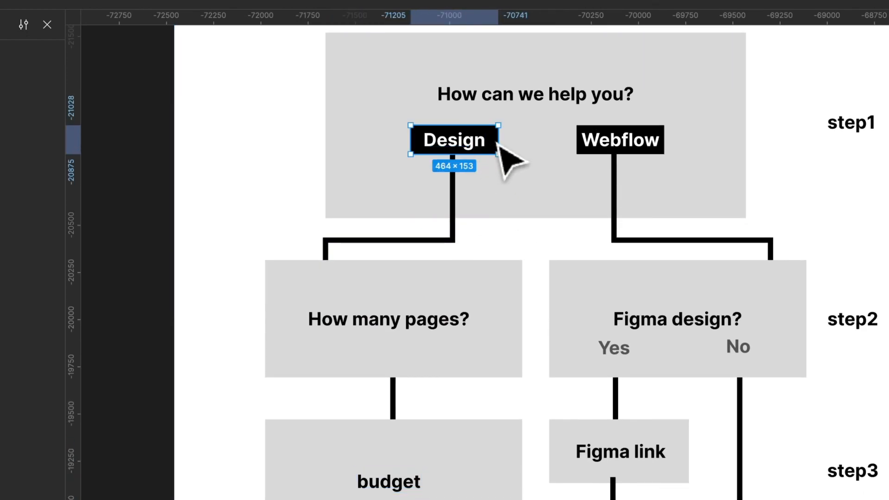
{"action": "left_click", "coordinate": [447, 274]}
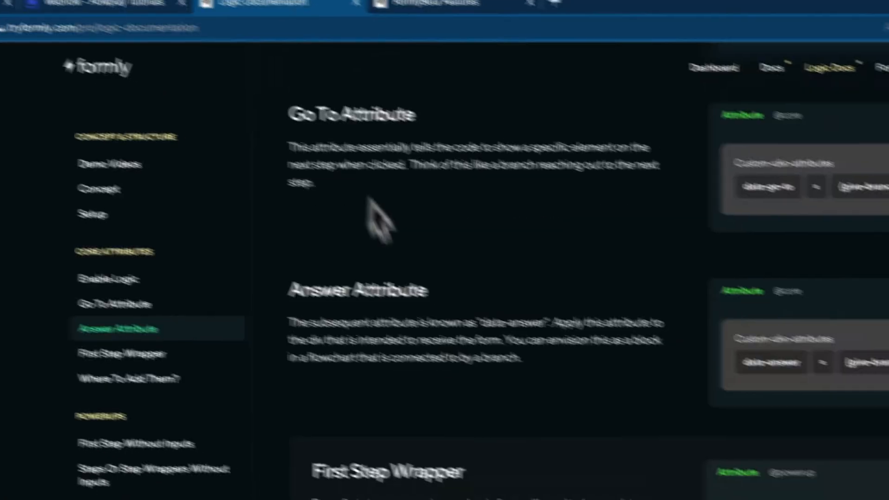
{"action": "scroll", "coordinate": [368, 199], "scroll_direction": "down", "scroll_amount": 1}
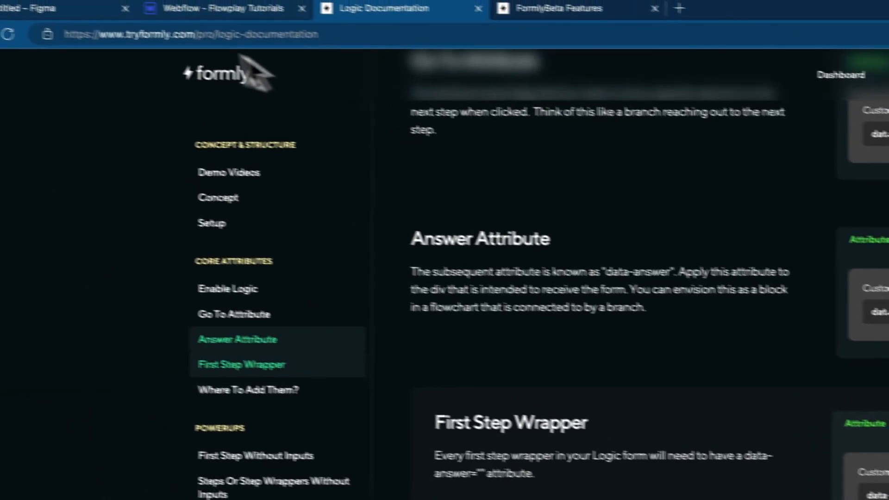
{"action": "left_click", "coordinate": [95, 14]}
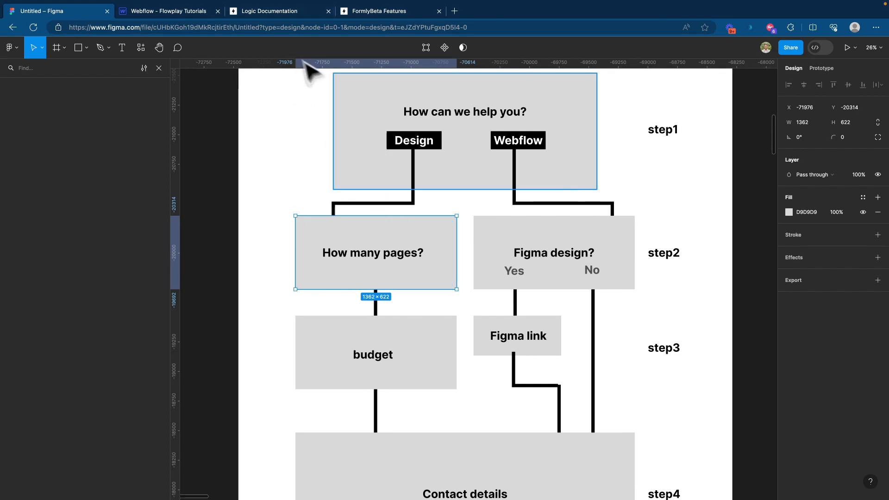
{"action": "left_click", "coordinate": [408, 143]}
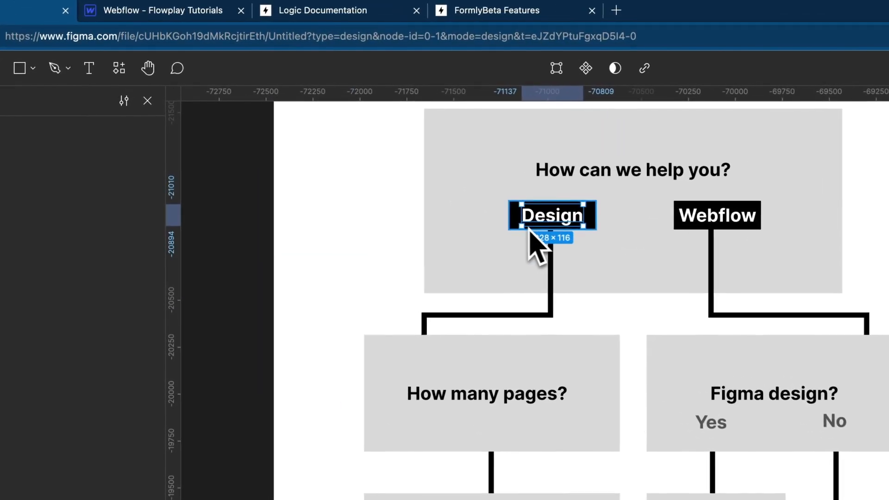
{"action": "left_click", "coordinate": [516, 346]}
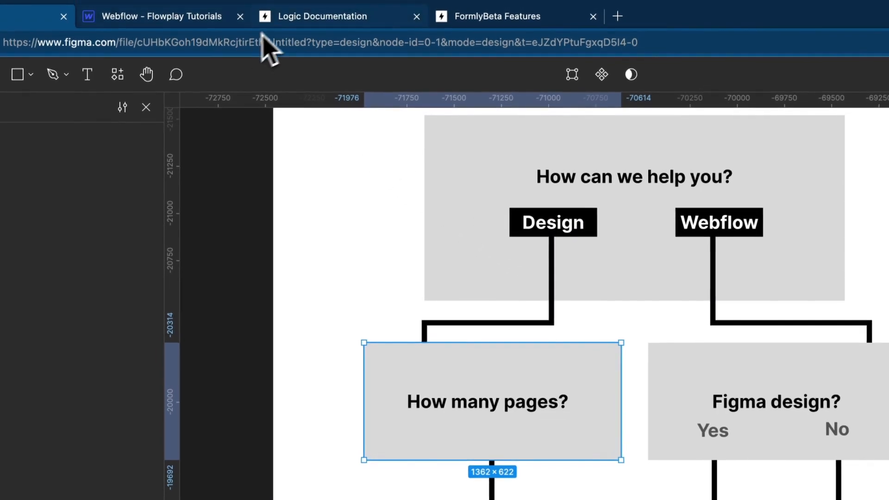
{"action": "left_click", "coordinate": [319, 11]}
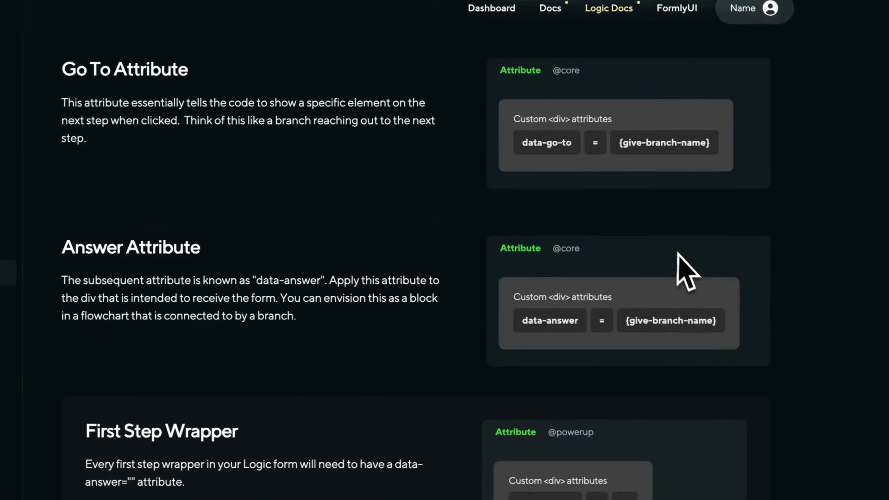
{"action": "scroll", "coordinate": [678, 253], "scroll_direction": "up", "scroll_amount": 3}
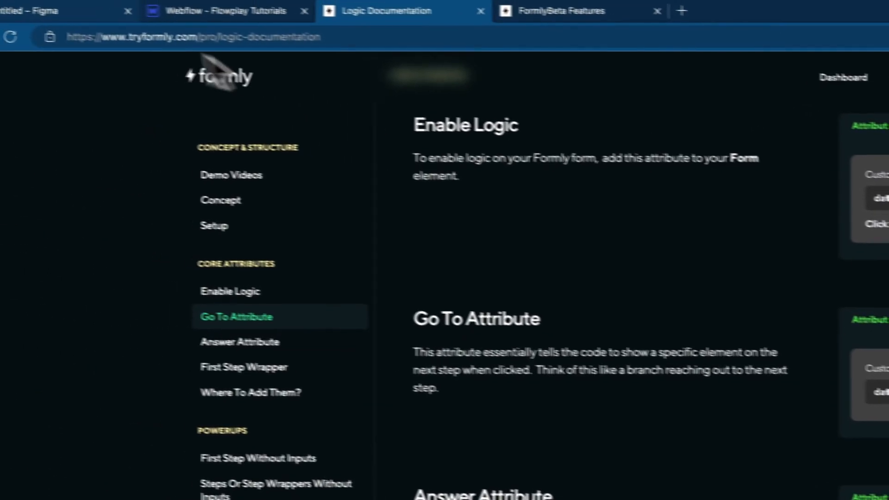
In Webflow, inspect the Option 1 radio button's custom attributes and the step wrapper that contains it
{"action": "left_click", "coordinate": [244, 29]}
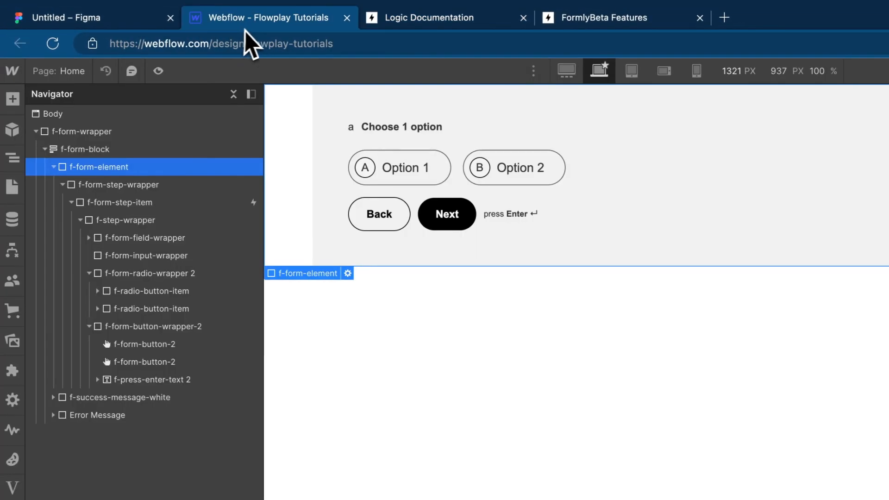
{"action": "left_click", "coordinate": [416, 182]}
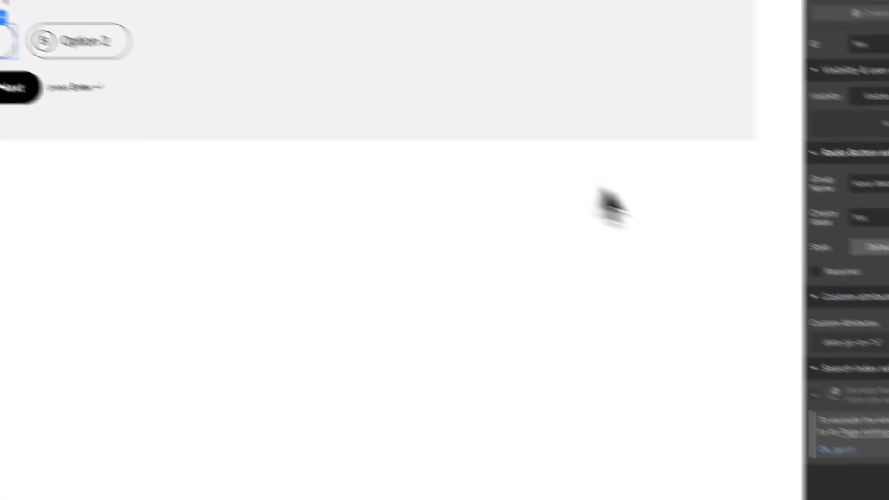
{"action": "left_click", "coordinate": [877, 344]}
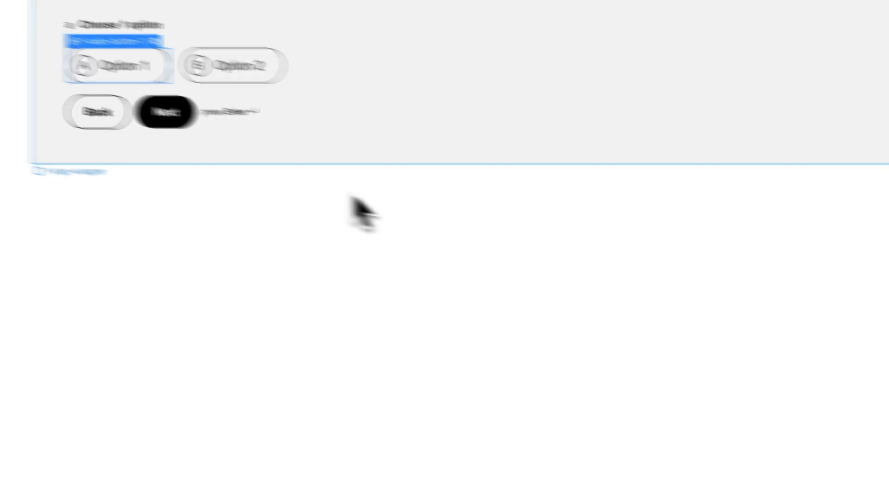
{"action": "left_click", "coordinate": [135, 177]}
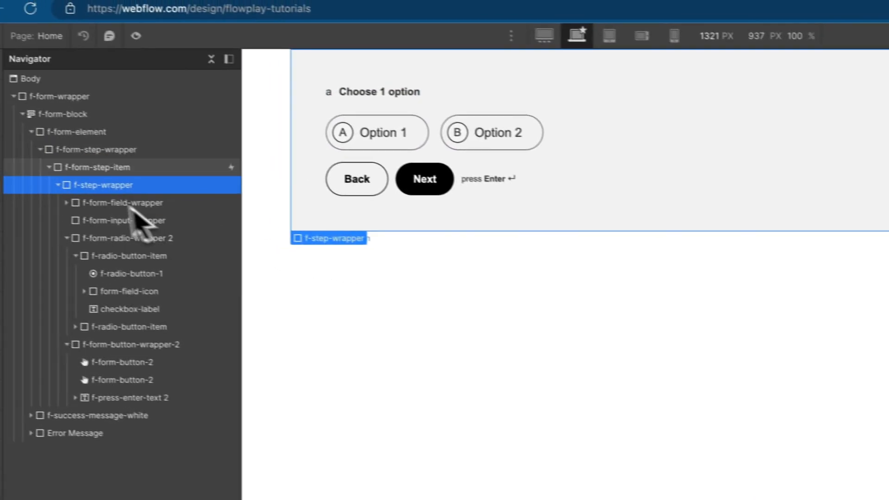
Collapse and select the f-form-step-item, and give it the custom attribute data-form with value step
{"action": "left_click", "coordinate": [70, 171]}
{"action": "left_click", "coordinate": [126, 172]}
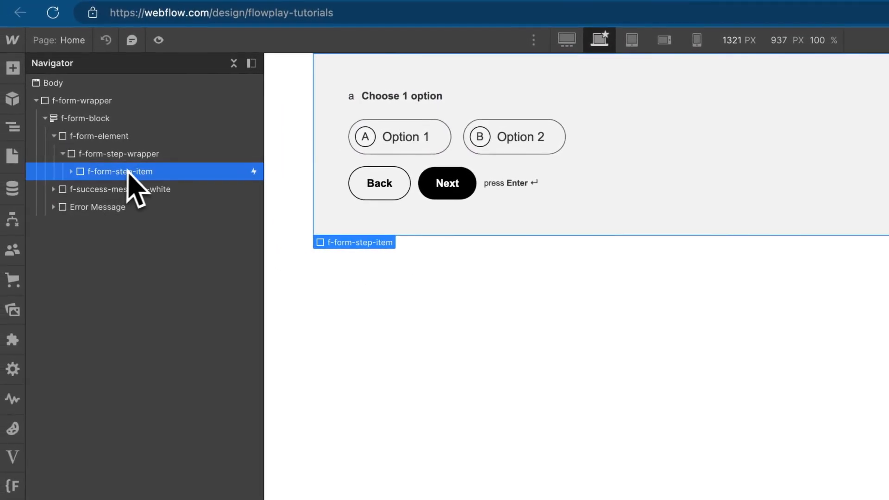
{"action": "left_click", "coordinate": [888, 498]}
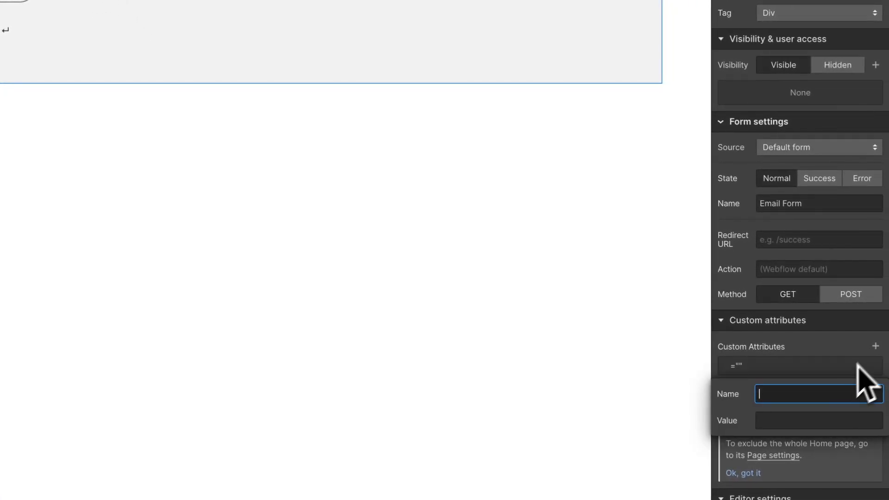
{"action": "type", "text": "data-form"}
{"action": "key", "text": "Tab"}
{"action": "type", "text": "ste"}
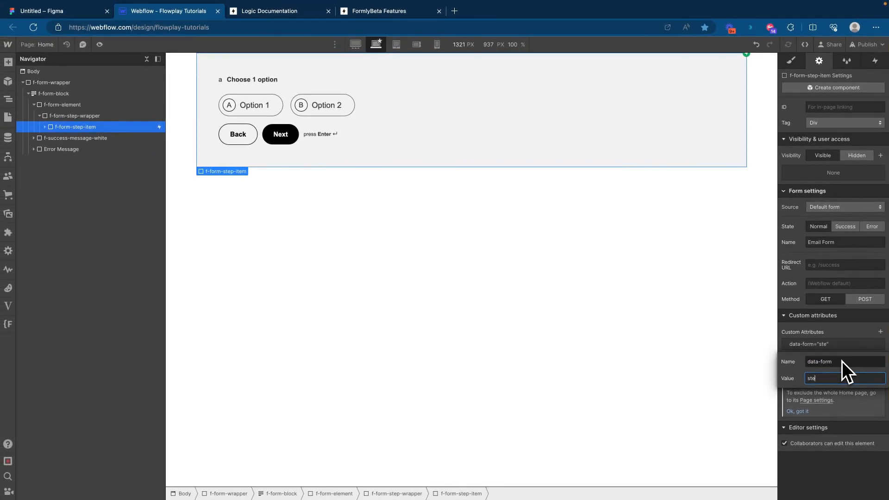
{"action": "type", "text": "p"}
{"action": "left_click", "coordinate": [851, 344]}
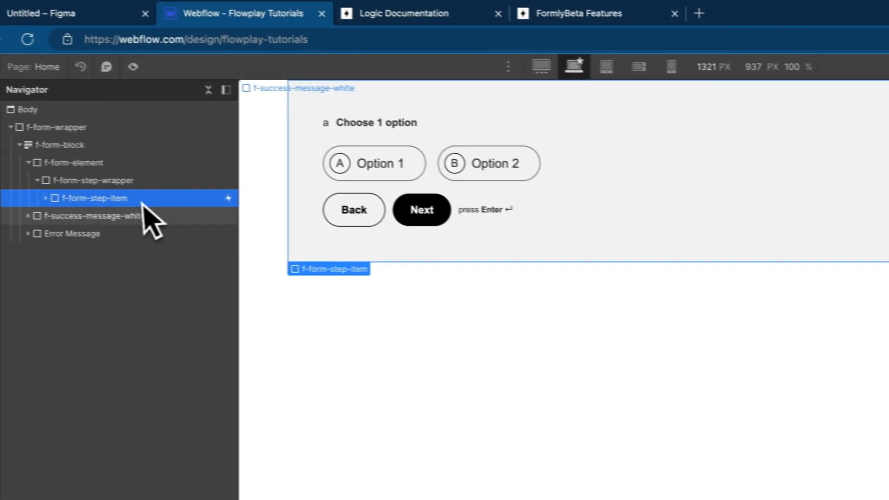
Check the steps in the Figma flowchart, and duplicate the form step item three times in Webflow
{"action": "left_click", "coordinate": [121, 19]}
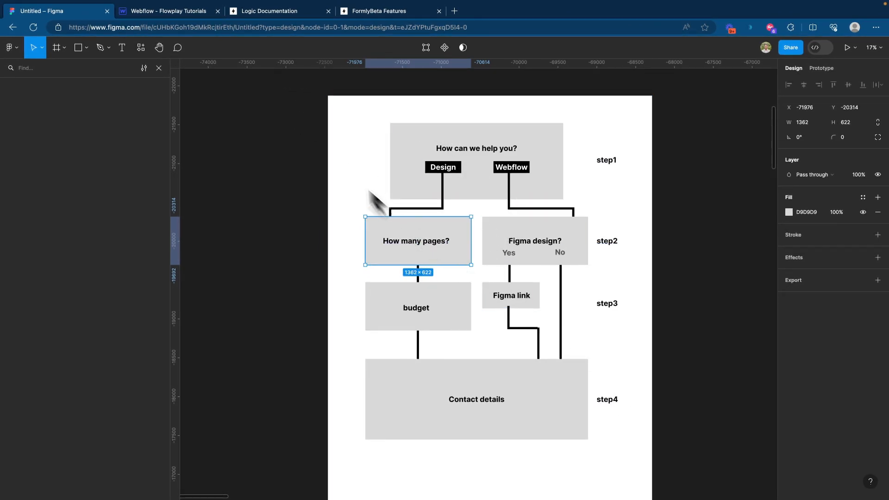
{"action": "left_click", "coordinate": [190, 11]}
{"action": "key", "text": "super+d"}
{"action": "key", "text": "super+d"}
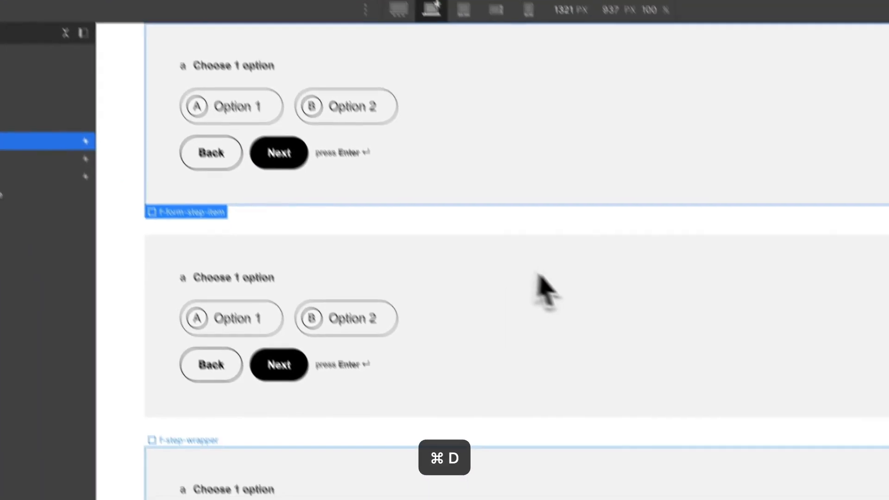
{"action": "key", "text": "super+d"}
{"action": "scroll", "coordinate": [633, 334], "scroll_direction": "down", "scroll_amount": 3}
{"action": "scroll", "coordinate": [543, 295], "scroll_direction": "up", "scroll_amount": 3}
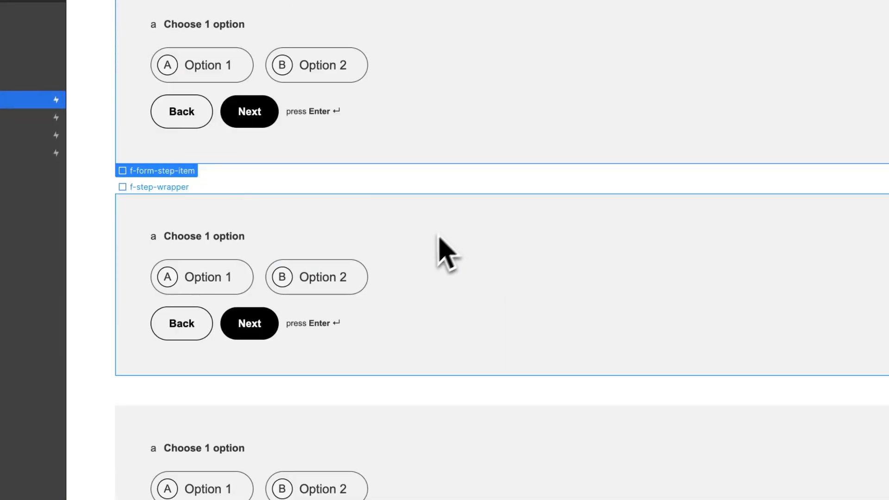
Inspect the custom attribute carried over to the second form step item
{"action": "left_click", "coordinate": [32, 118]}
{"action": "left_click", "coordinate": [787, 367]}
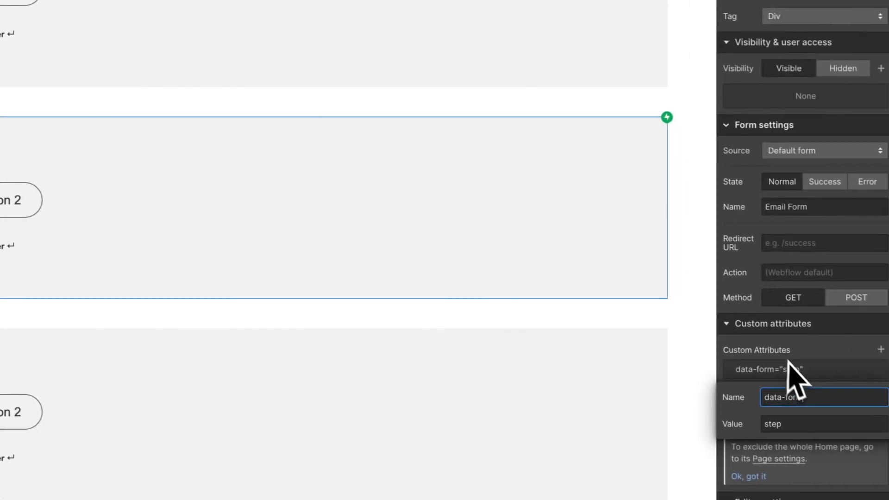
{"action": "left_click", "coordinate": [787, 362]}
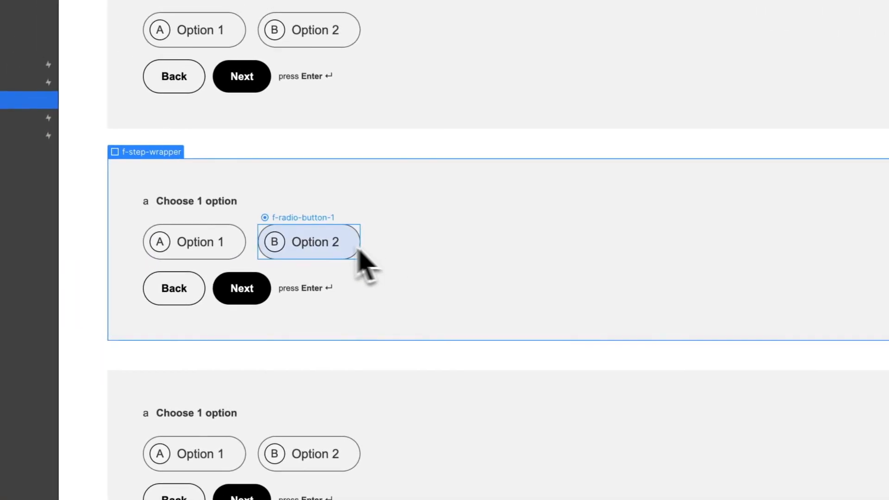
Delete the radio options from the second and third form steps
{"action": "left_click", "coordinate": [269, 243]}
{"action": "key", "text": "Delete"}
{"action": "left_click", "coordinate": [262, 422]}
{"action": "key", "text": "Delete"}
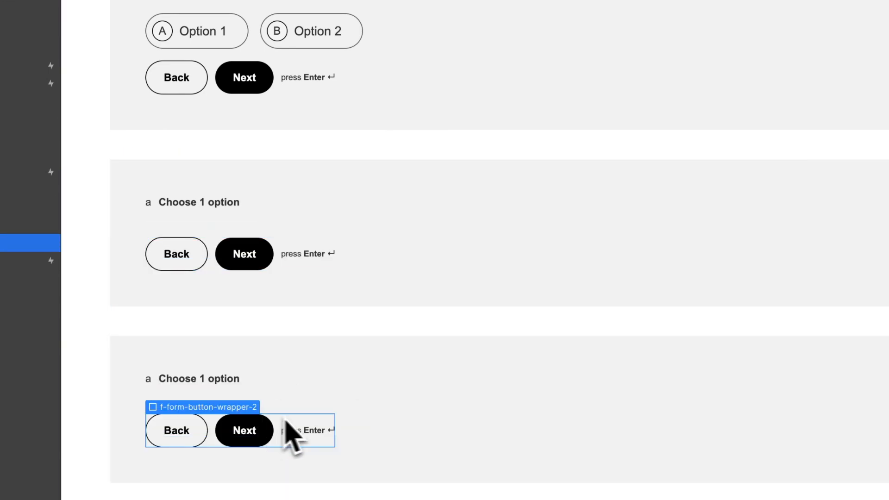
{"action": "scroll", "coordinate": [296, 428], "scroll_direction": "down", "scroll_amount": 1}
Undo the radio option deletions and the three step duplications
{"action": "key", "text": "super+z"}
{"action": "key", "text": "super+z"}
{"action": "key", "text": "super+z"}
{"action": "key", "text": "super+z"}
{"action": "key", "text": "super+z"}
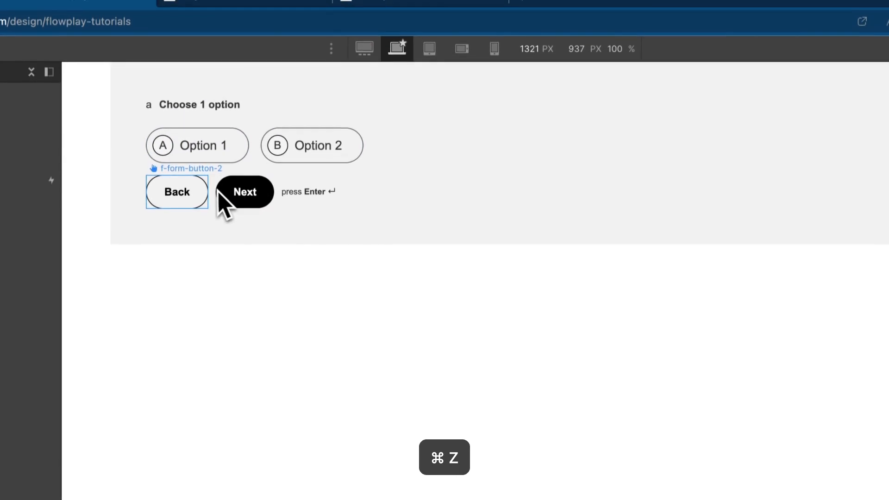
Add the custom attribute data-form with the value back-btn to the form step's Back button
{"action": "left_click", "coordinate": [198, 168]}
{"action": "left_click", "coordinate": [874, 332]}
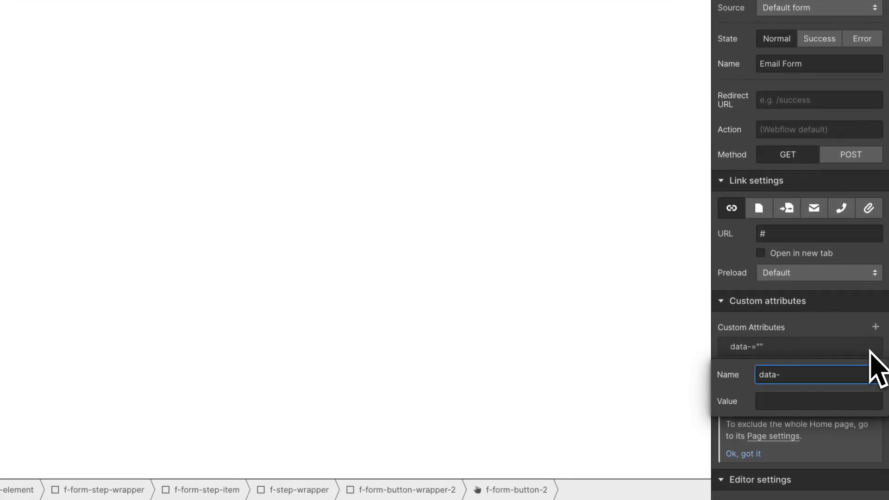
{"action": "type", "text": "form"}
{"action": "key", "text": "Tab"}
{"action": "type", "text": "back"}
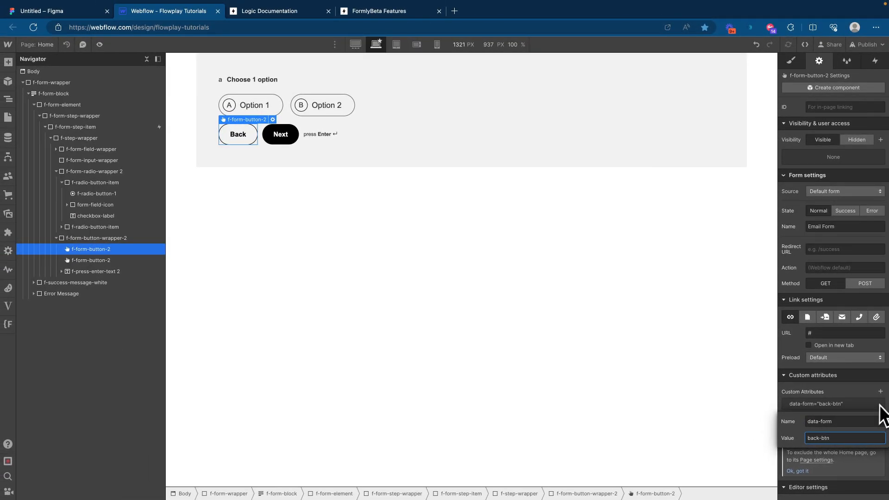
{"action": "key", "text": "Return"}
Give the Next button the custom attribute data-form with the value next-btn
{"action": "key", "text": "Right"}
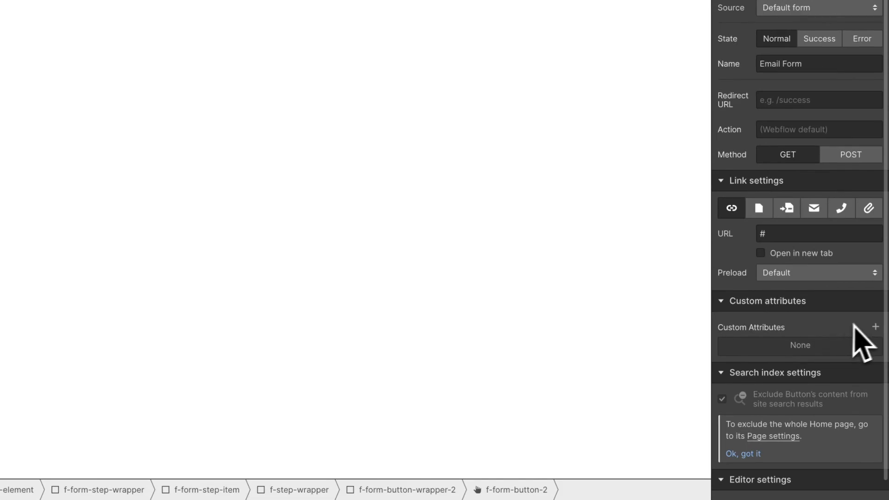
{"action": "left_click", "coordinate": [874, 327]}
{"action": "type", "text": "data-"}
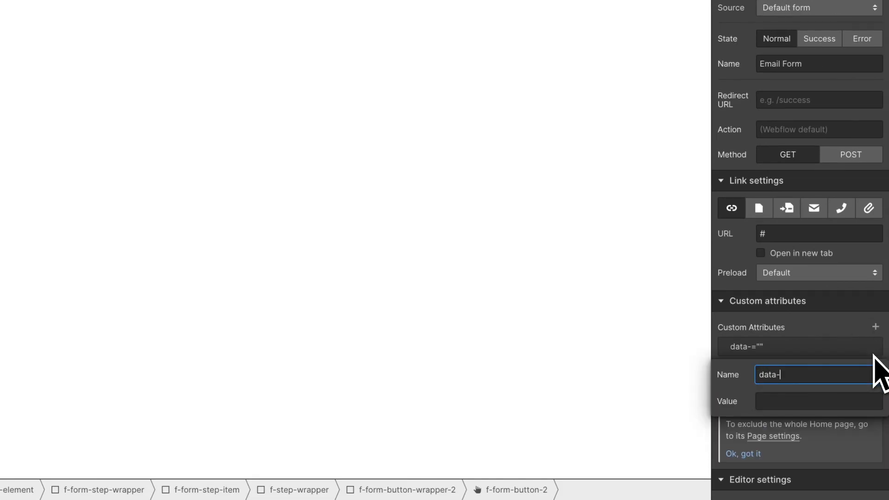
{"action": "type", "text": "form"}
{"action": "key", "text": "Tab"}
{"action": "type", "text": "nex"}
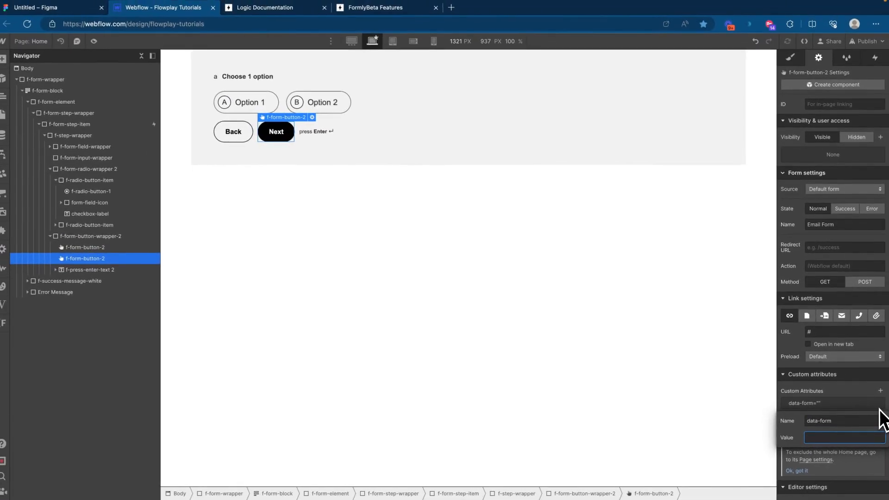
{"action": "type", "text": "t-btn"}
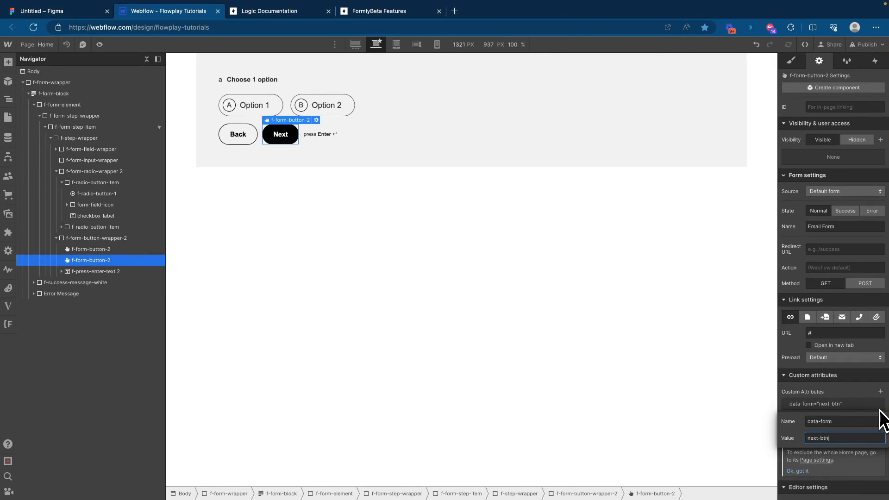
{"action": "left_click", "coordinate": [856, 390]}
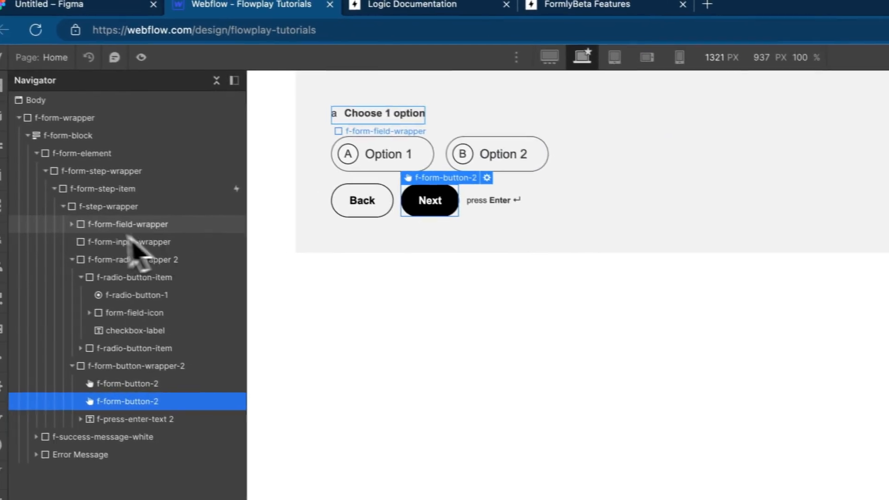
Collapse the step wrapper and duplicate the form step item three times
{"action": "left_click", "coordinate": [79, 209]}
{"action": "left_click", "coordinate": [546, 217]}
{"action": "left_click", "coordinate": [28, 189]}
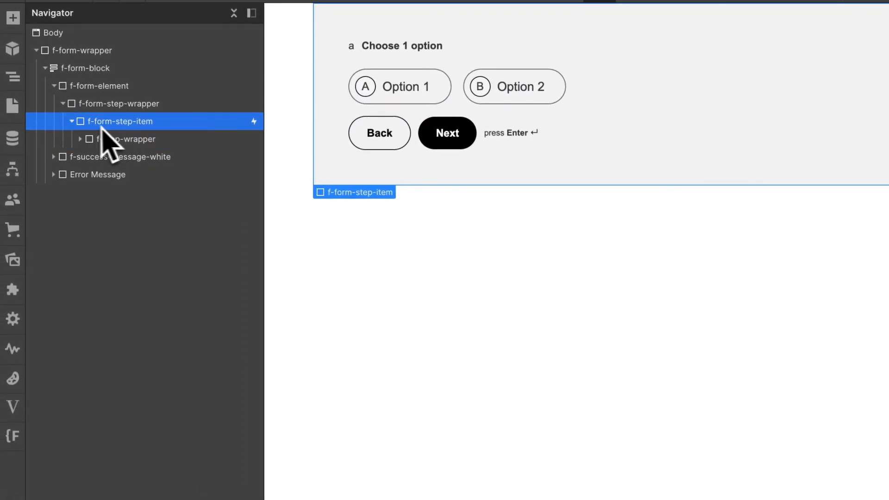
{"action": "key", "text": "super+d"}
{"action": "key", "text": "super+d"}
{"action": "key", "text": "super+d"}
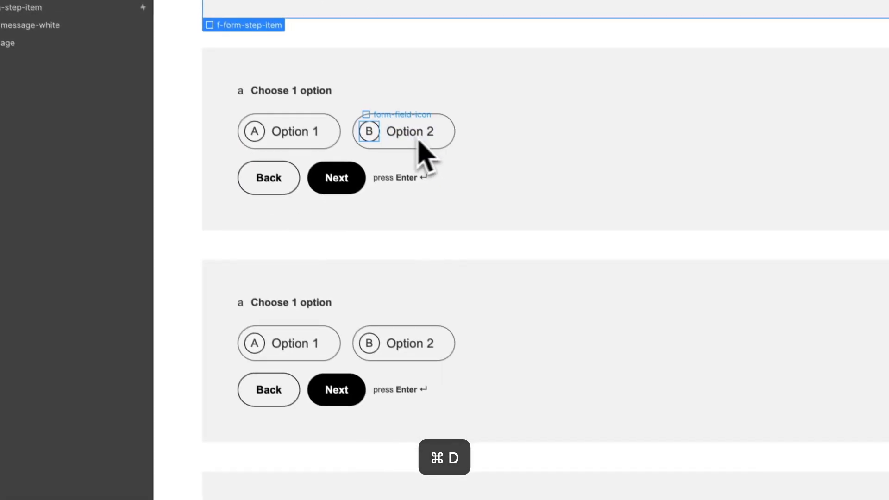
Delete the radio options from the second, third and fourth form steps, keeping their Back and Next buttons
{"action": "left_click", "coordinate": [430, 301]}
{"action": "left_click", "coordinate": [340, 131]}
{"action": "key", "text": "Delete"}
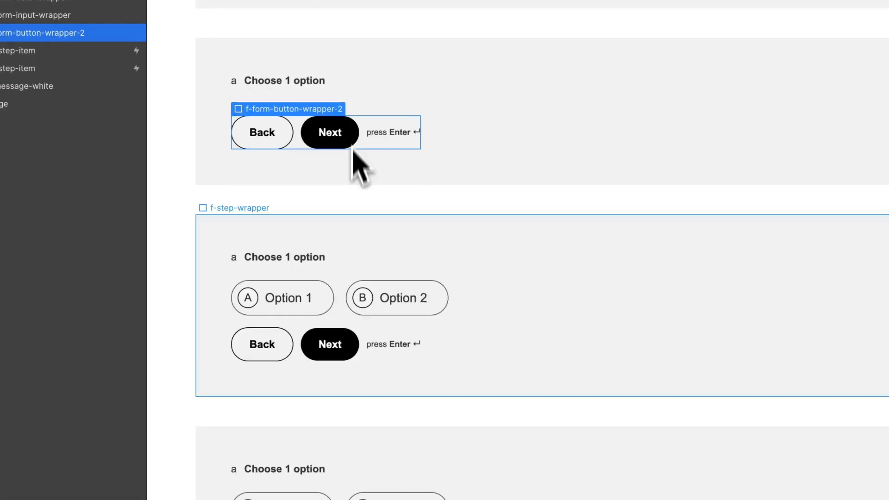
{"action": "left_click", "coordinate": [334, 296]}
{"action": "key", "text": "Delete"}
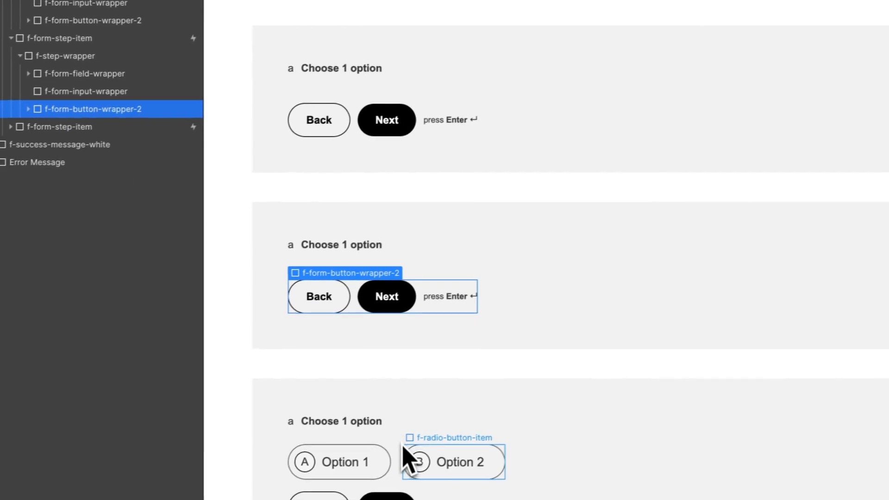
{"action": "left_click", "coordinate": [350, 466]}
{"action": "key", "text": "Delete"}
{"action": "key", "text": "Delete"}
{"action": "left_click", "coordinate": [283, 475]}
{"action": "key", "text": "Delete"}
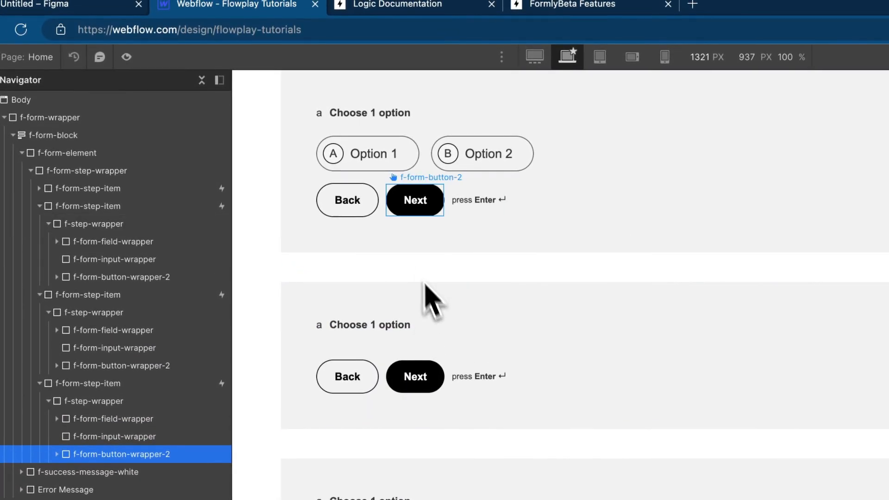
Change the first form step's question label to "What services are you looking for?"
{"action": "double_click", "coordinate": [391, 162]}
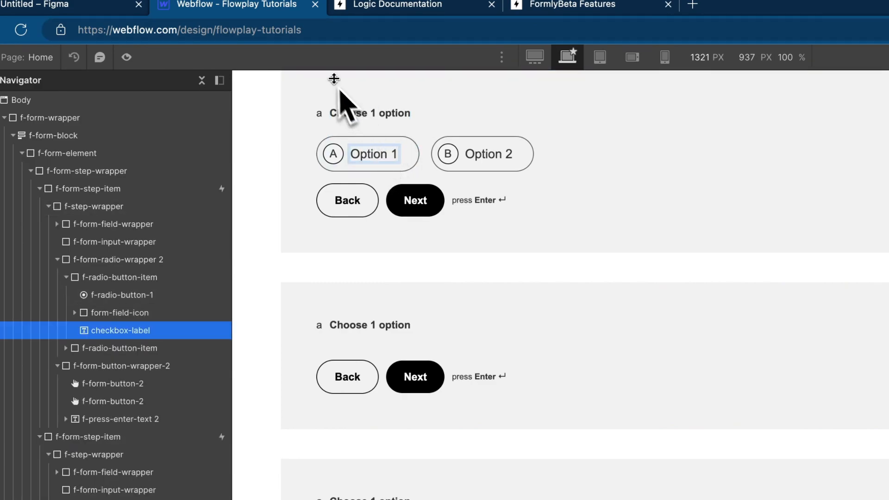
{"action": "left_click", "coordinate": [341, 93]}
{"action": "double_click", "coordinate": [360, 115]}
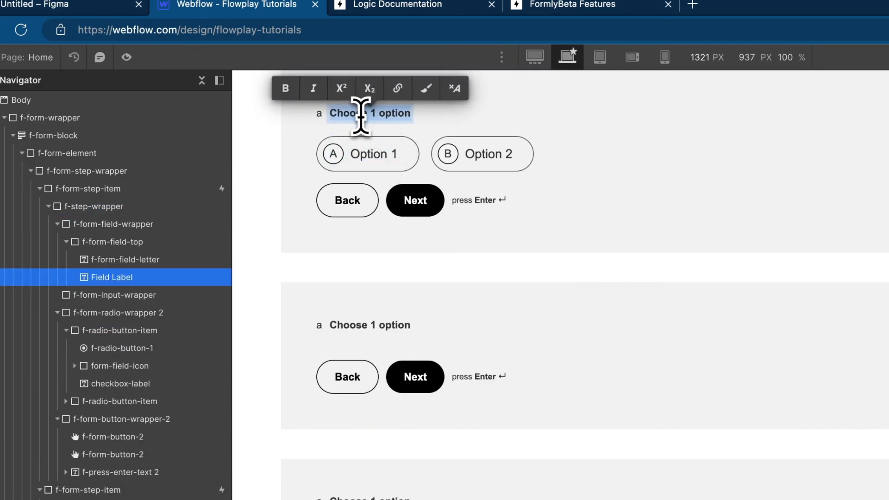
{"action": "type", "text": "What services are you looking for?"}
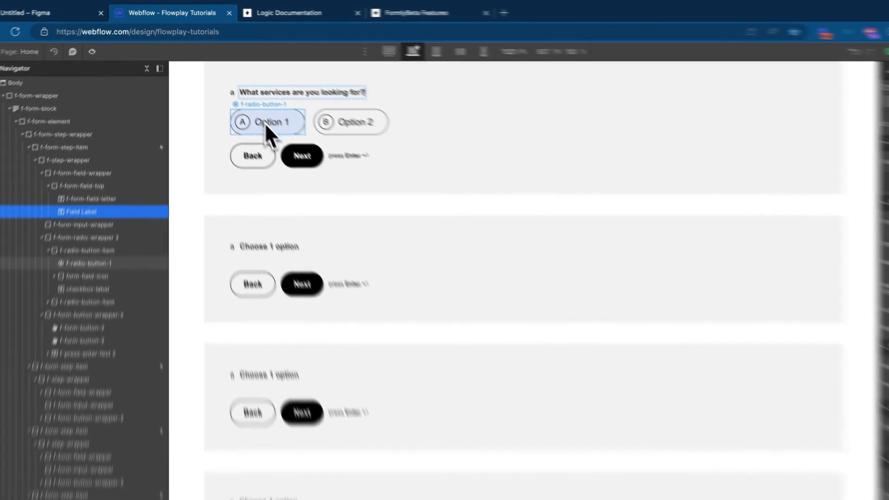
Rename the first step's radio options "Design only" and "Webflow development"
{"action": "left_click", "coordinate": [257, 106]}
{"action": "double_click", "coordinate": [259, 105]}
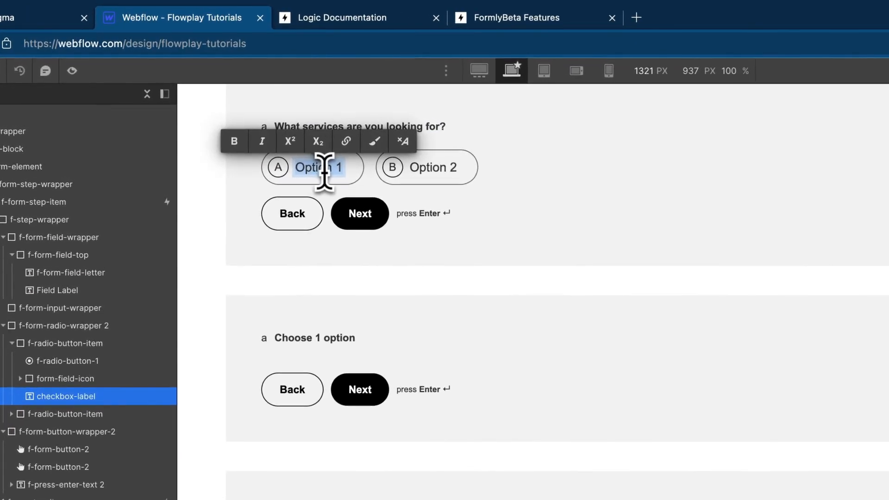
{"action": "type", "text": "Design on"}
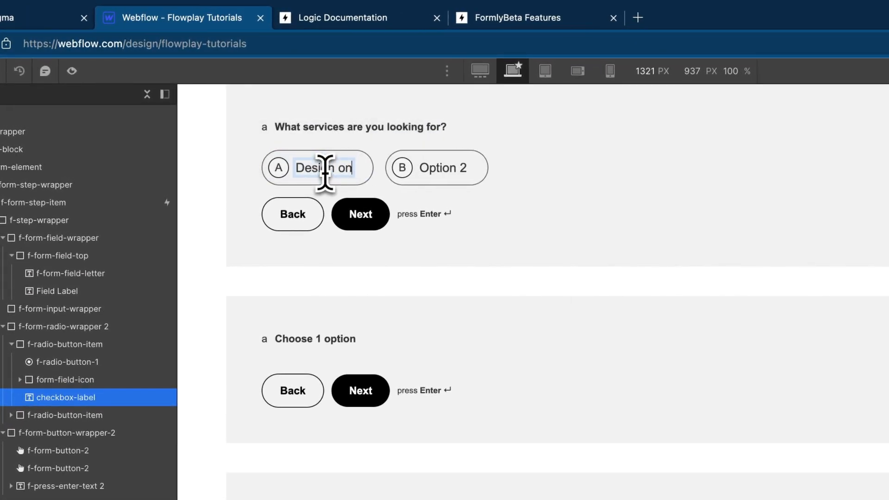
{"action": "double_click", "coordinate": [445, 169]}
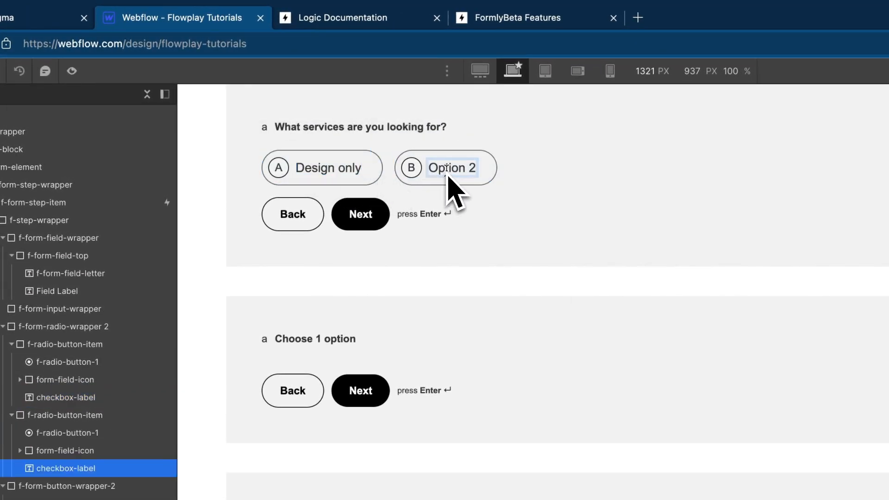
{"action": "key", "text": "super+a"}
{"action": "type", "text": "Webflow develop"}
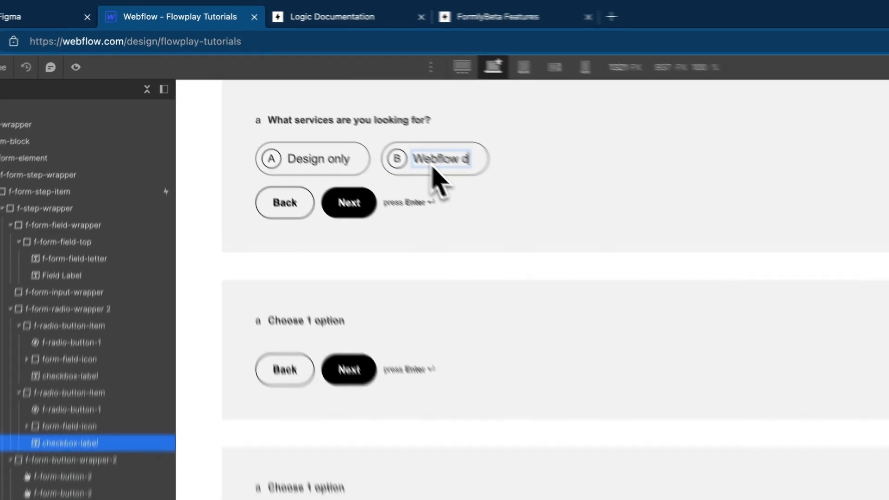
{"action": "type", "text": "ment"}
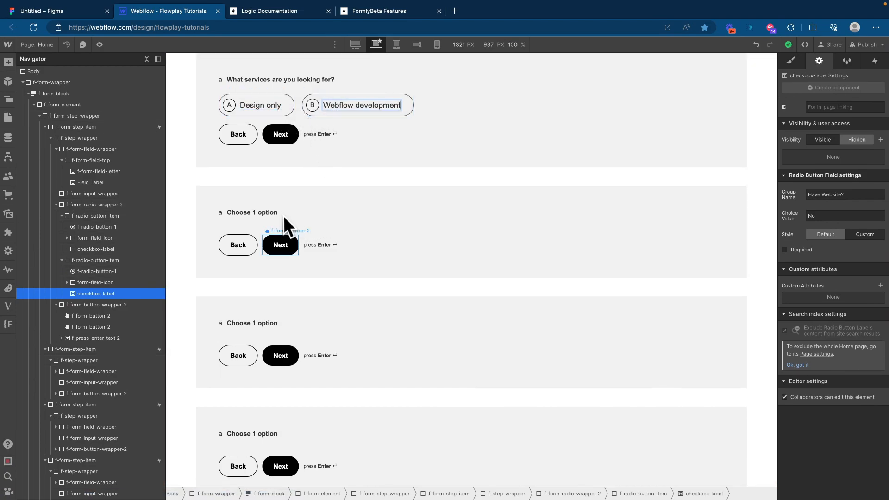
Point the Design only radio button's data-go-to attribute at the design branch
{"action": "left_click", "coordinate": [277, 109]}
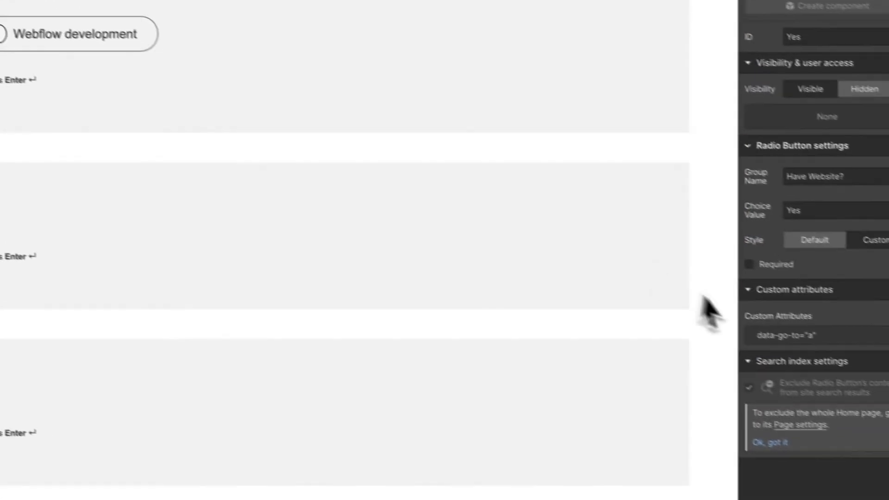
{"action": "left_click", "coordinate": [775, 330]}
{"action": "double_click", "coordinate": [784, 374]}
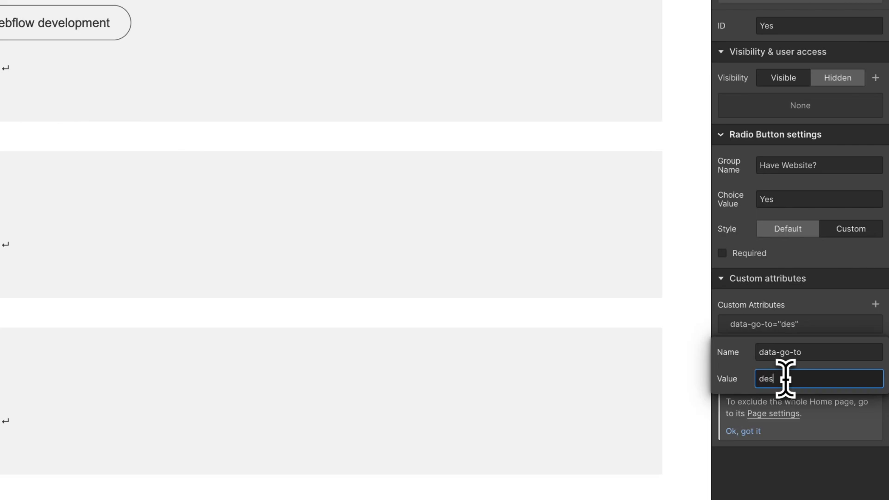
{"action": "key", "text": "Return"}
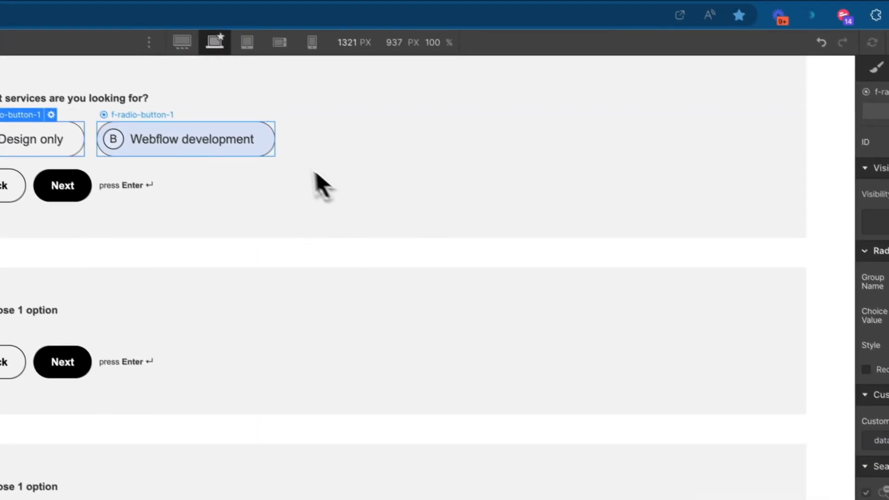
Set the Webflow development radio button's data-go-to attribute value to webflow
{"action": "left_click", "coordinate": [100, 28]}
{"action": "left_click", "coordinate": [790, 323]}
{"action": "left_click", "coordinate": [788, 409]}
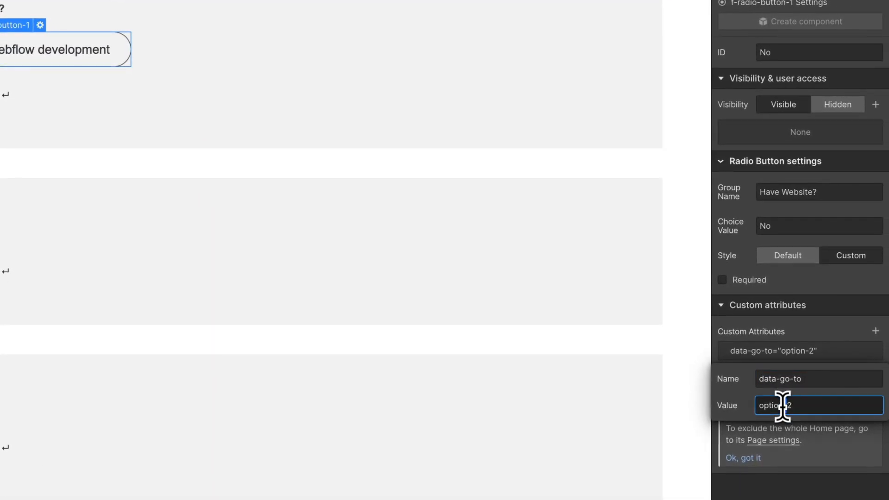
{"action": "type", "text": "webflow"}
{"action": "key", "text": "Return"}
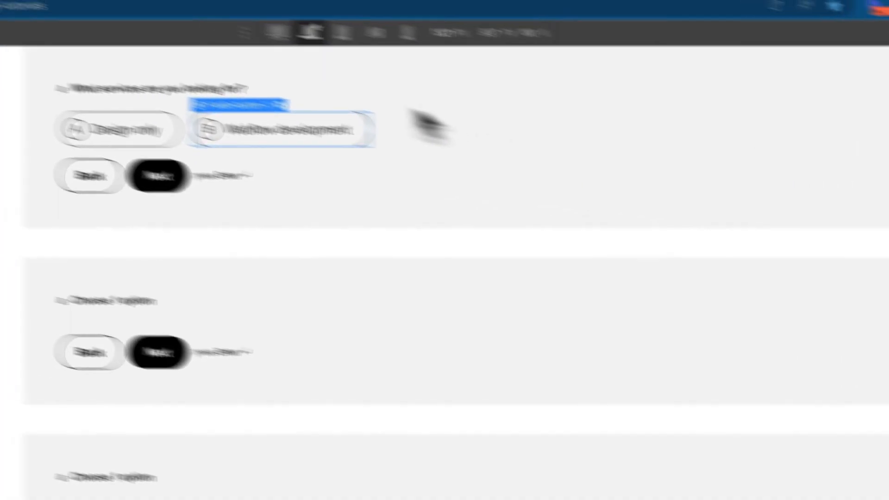
Check the answer attribute in the Formly logic documentation, and add data-answer with an empty value to the first step wrapper in Webflow
{"action": "left_click", "coordinate": [296, 14]}
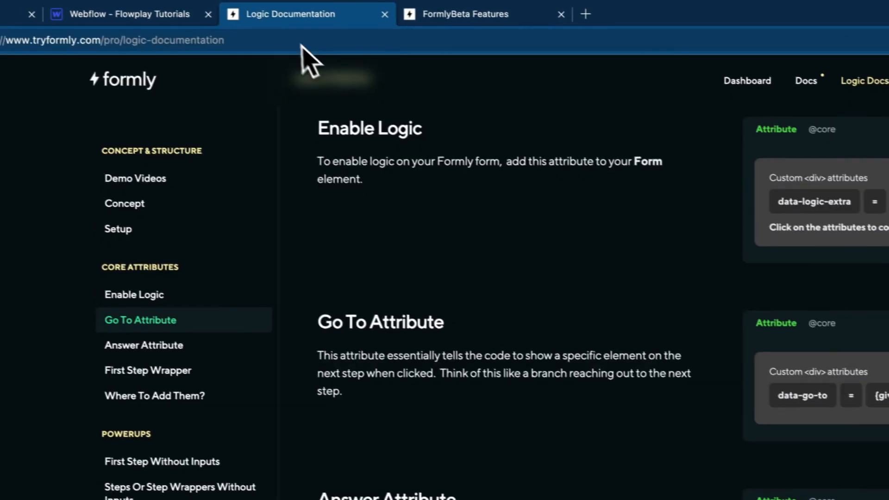
{"action": "scroll", "coordinate": [377, 145], "scroll_direction": "down", "scroll_amount": 5}
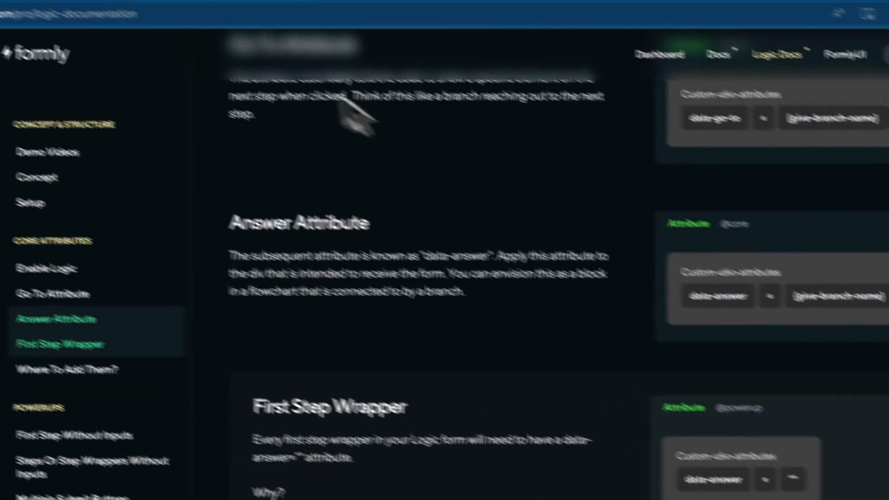
{"action": "left_click", "coordinate": [197, 19]}
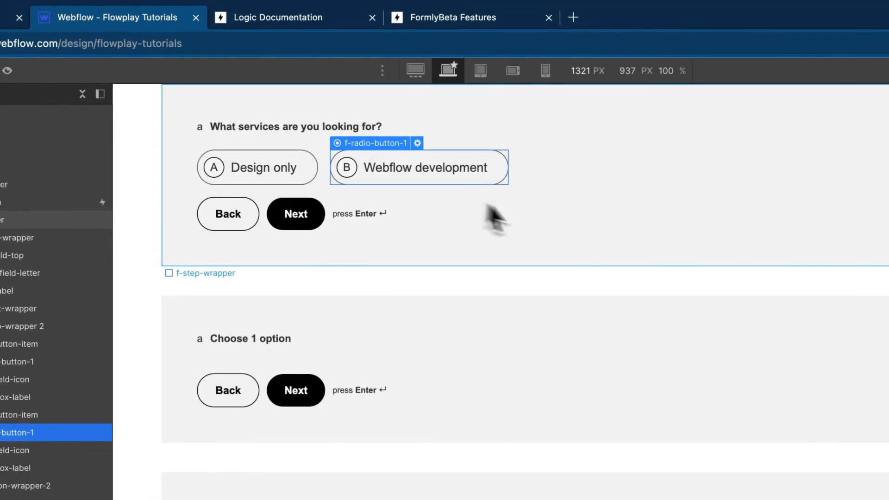
{"action": "left_click", "coordinate": [483, 204]}
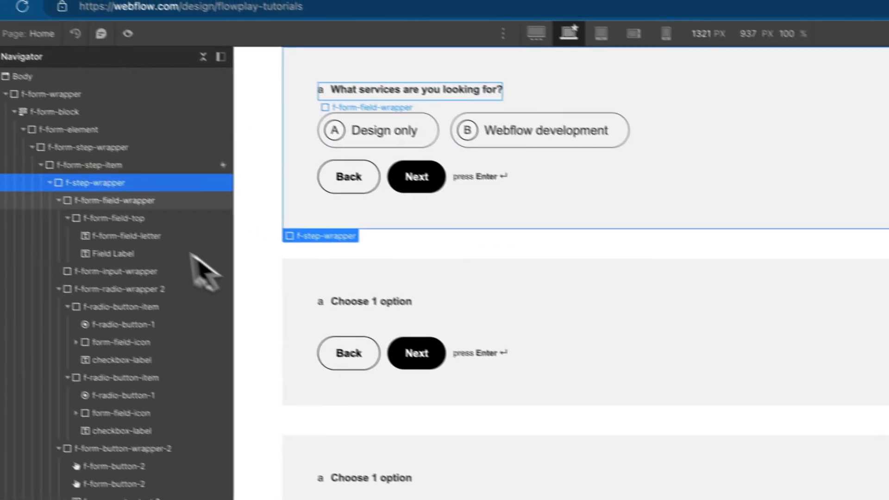
{"action": "left_click", "coordinate": [203, 57]}
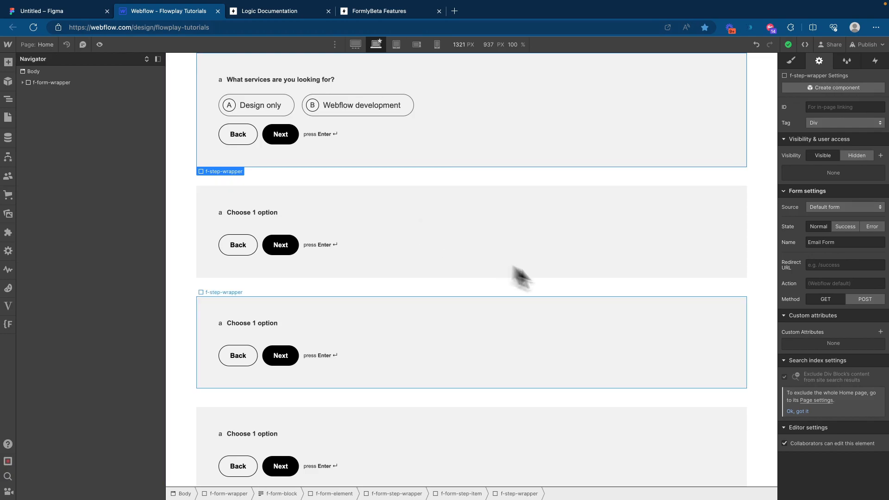
{"action": "left_click", "coordinate": [880, 331]}
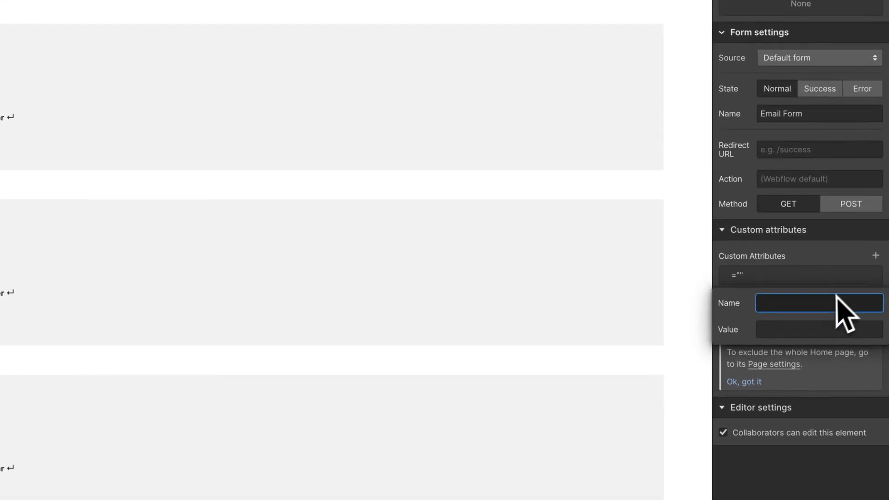
{"action": "type", "text": "data-answer"}
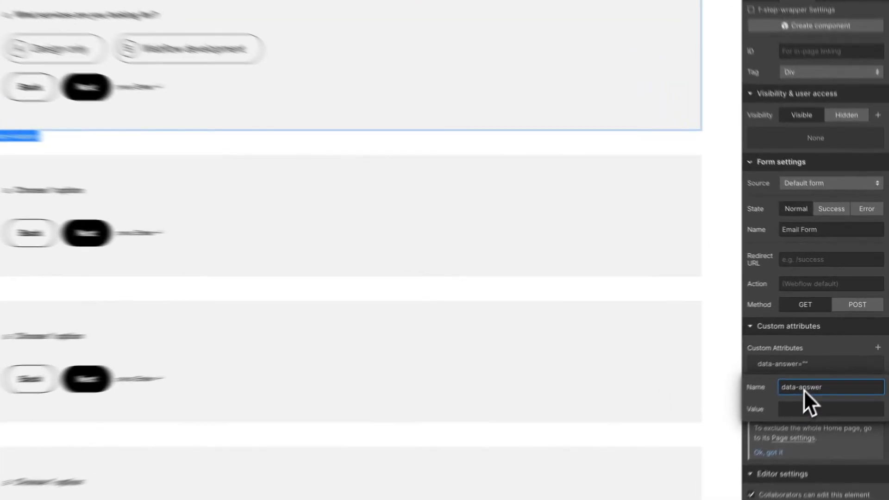
{"action": "key", "text": "Return"}
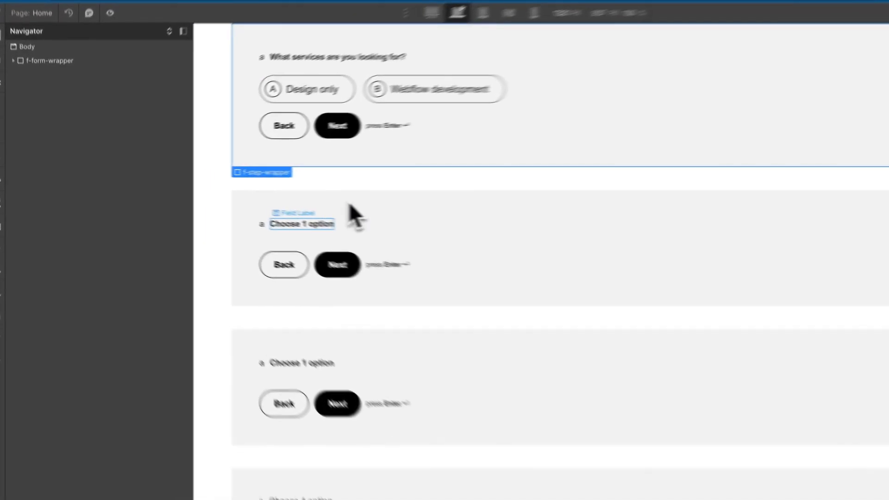
Delete the letter a in front of the second form step's question label
{"action": "double_click", "coordinate": [268, 212]}
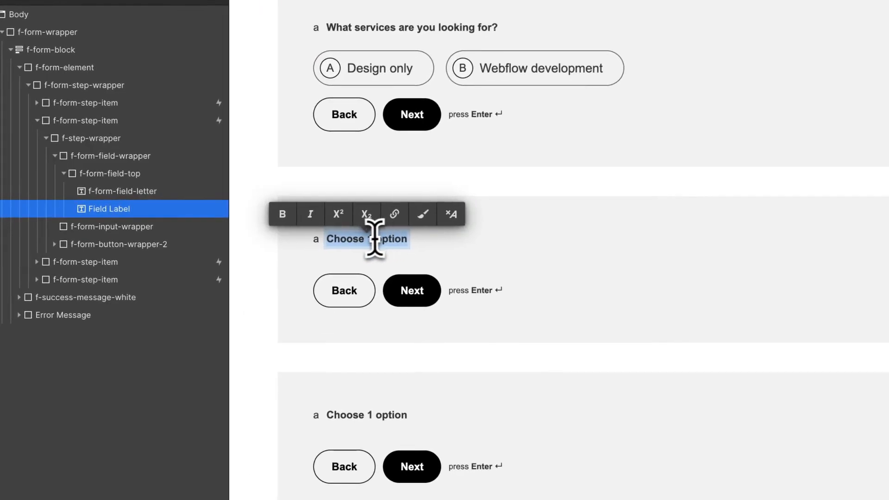
{"action": "left_click", "coordinate": [320, 244]}
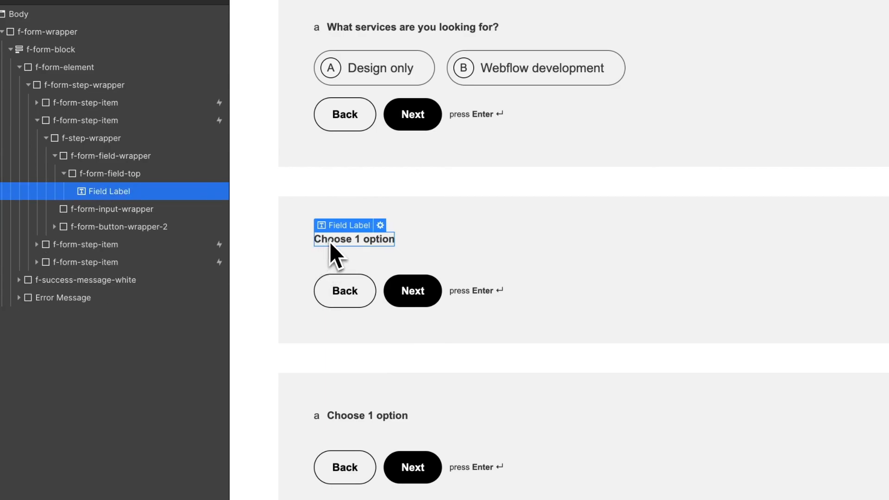
Replace the second form step's question label with the text DESIGN
{"action": "double_click", "coordinate": [330, 243]}
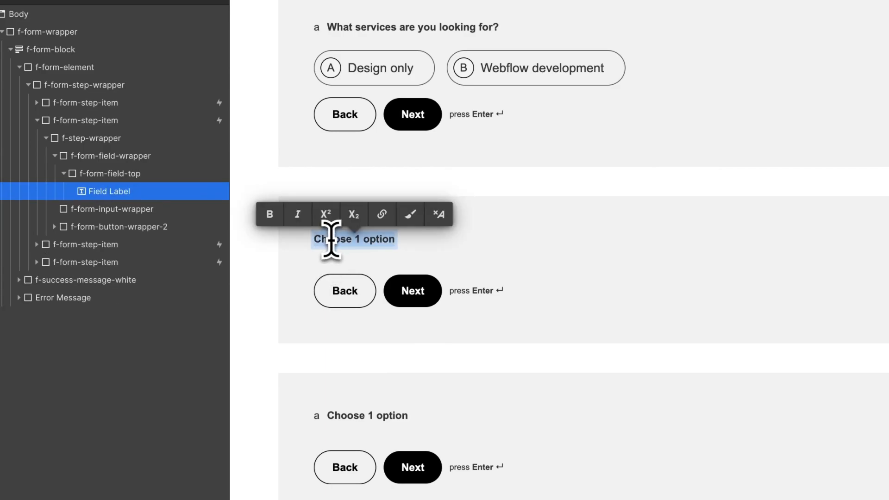
{"action": "type", "text": "DE"}
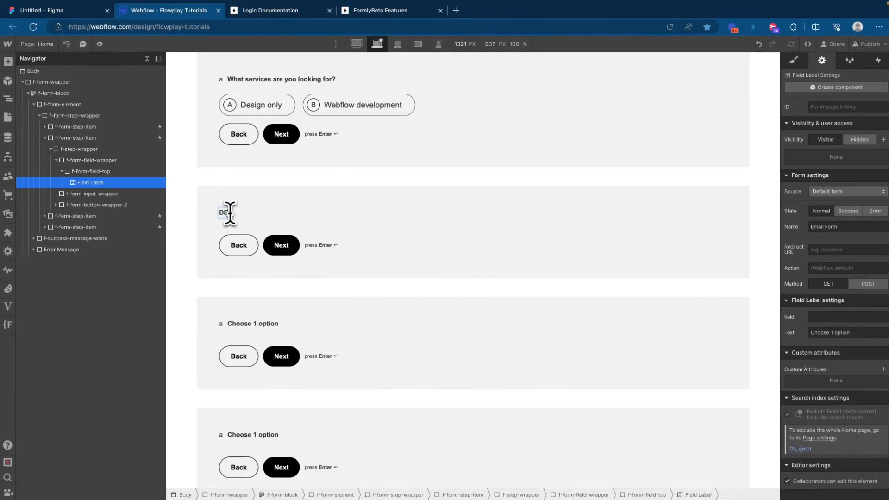
{"action": "type", "text": "SIGN"}
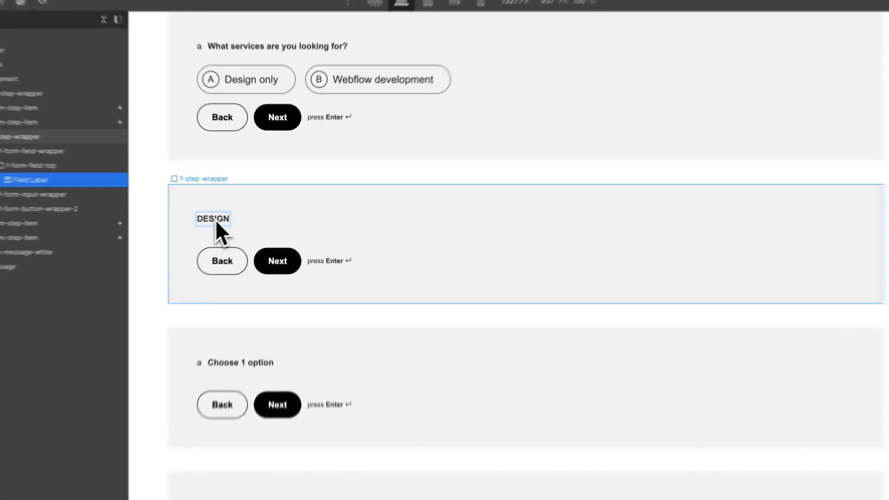
{"action": "key", "text": "Escape"}
Insert an H2 heading after the DESIGN label in the second form step
{"action": "key", "text": "super+k"}
{"action": "type", "text": "h2"}
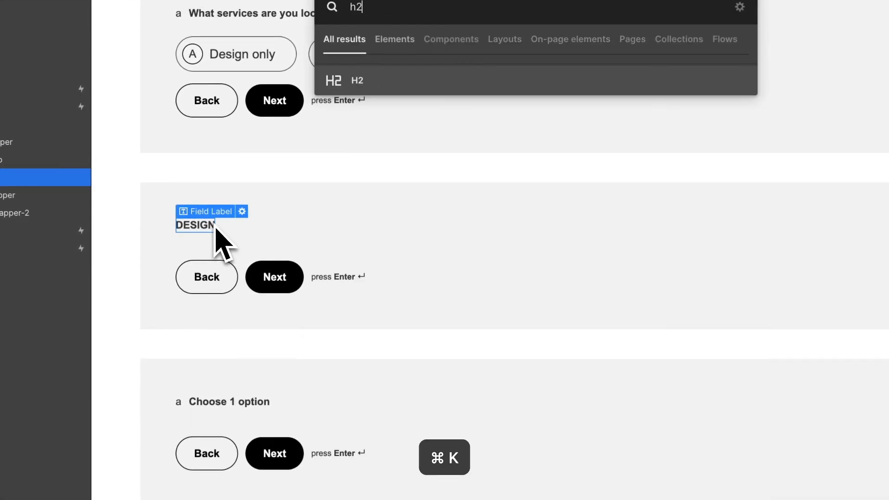
{"action": "key", "text": "Return"}
{"action": "left_click", "coordinate": [224, 253]}
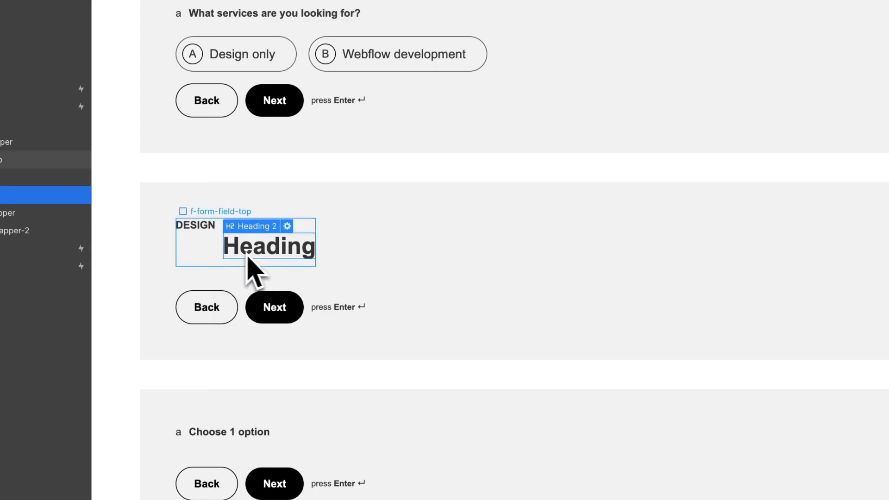
{"action": "left_click", "coordinate": [222, 254]}
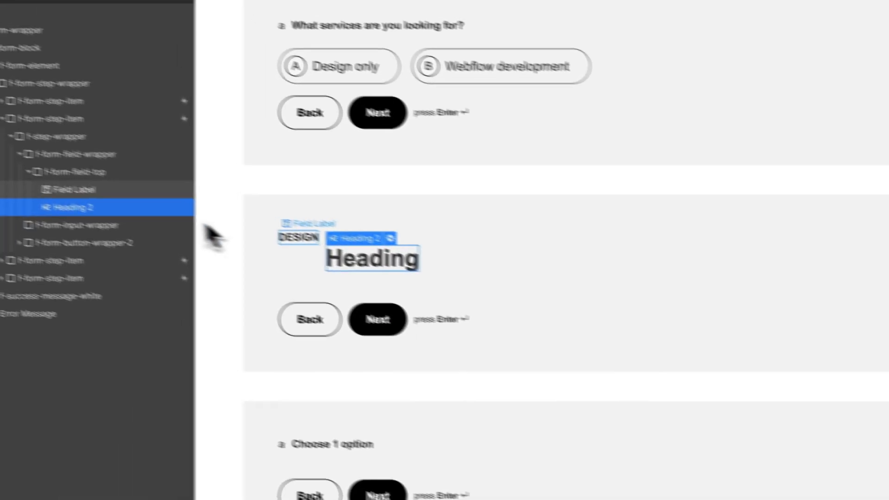
Set the layout direction of the f-form-field-top block holding the label and heading to vertical
{"action": "left_click", "coordinate": [105, 209]}
{"action": "left_click", "coordinate": [167, 194]}
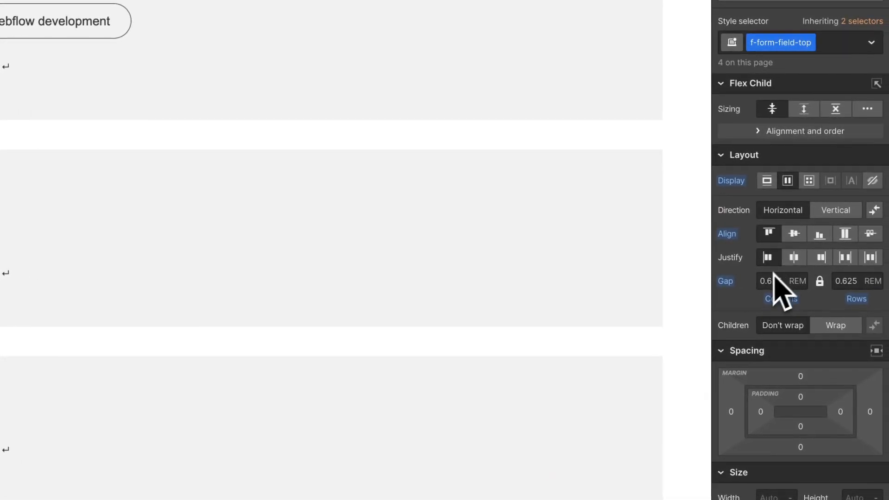
{"action": "key", "text": "super+z"}
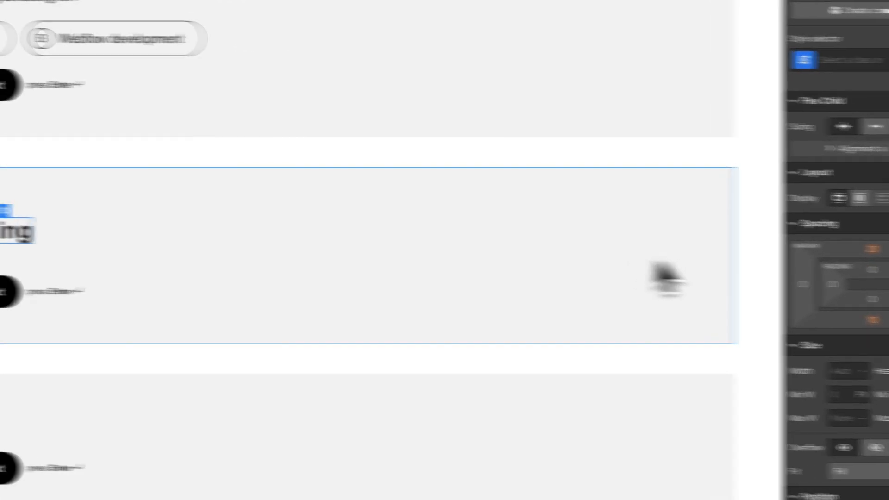
{"action": "left_click", "coordinate": [178, 234]}
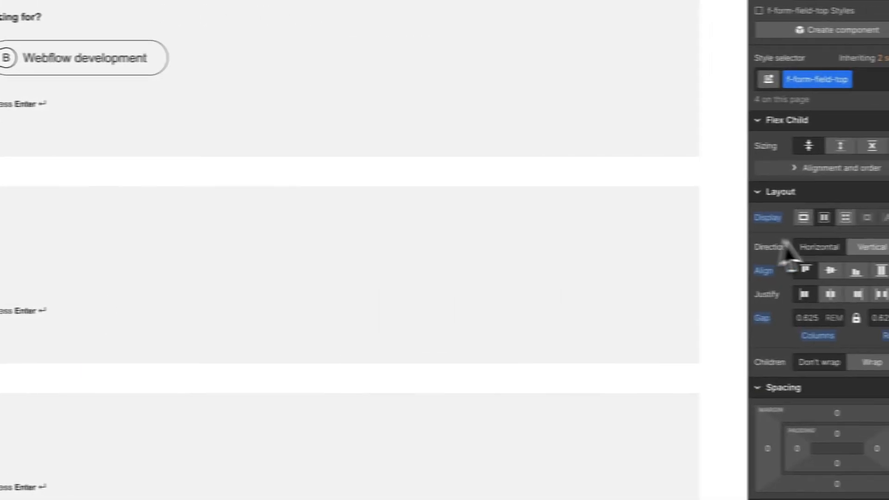
{"action": "left_click", "coordinate": [873, 248]}
Change the new heading's text under the DESIGN label to "How many pages?"
{"action": "double_click", "coordinate": [81, 261]}
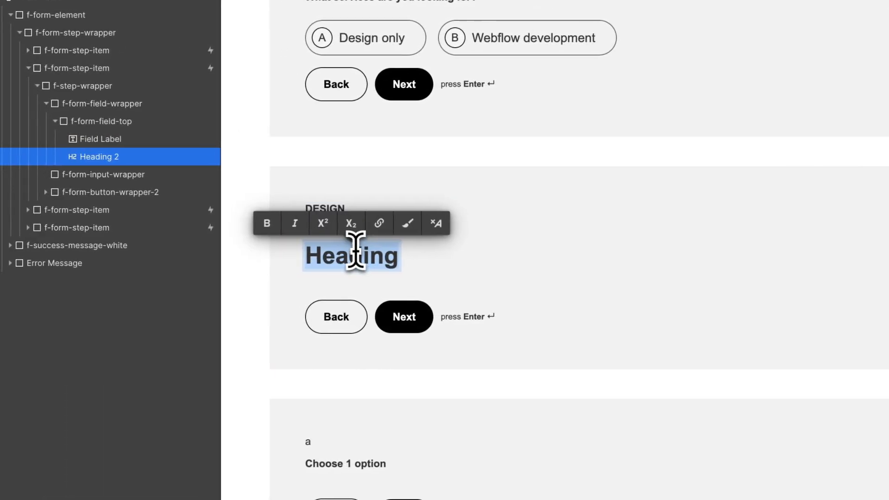
{"action": "key", "text": "super+1"}
{"action": "key", "text": "super+2"}
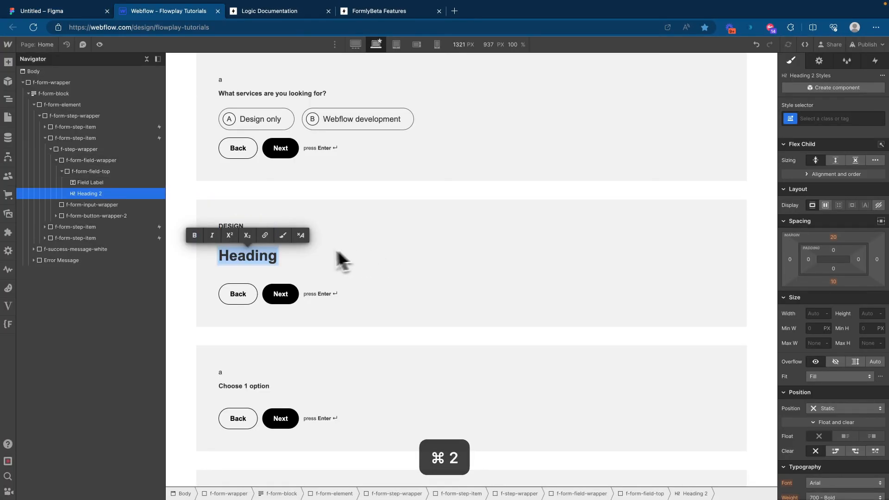
{"action": "type", "text": "How pan"}
{"action": "type", "text": "many pages?"}
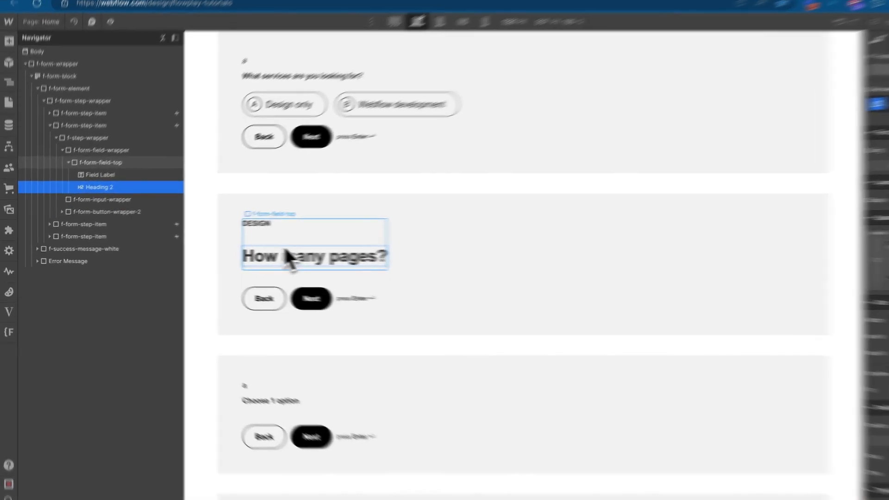
Duplicate the DESIGN step wrapper within its form step item and relabel the copy WEBFLOW
{"action": "left_click", "coordinate": [281, 209]}
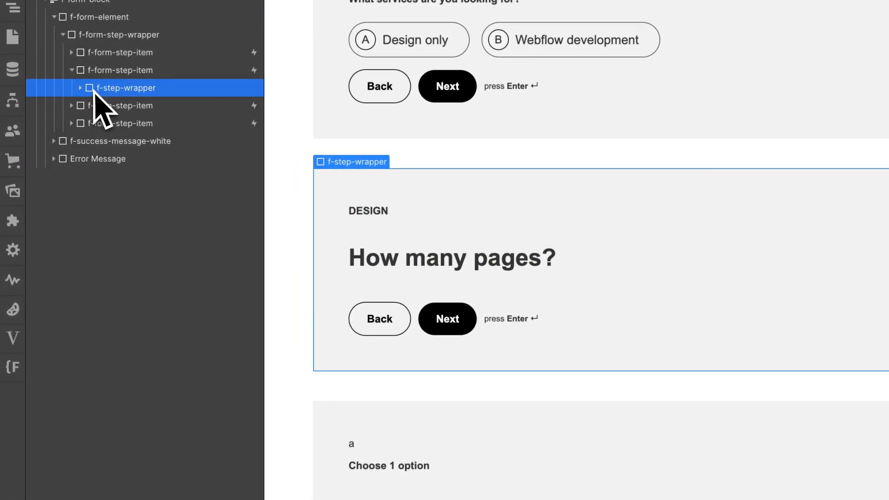
{"action": "key", "text": "super+d"}
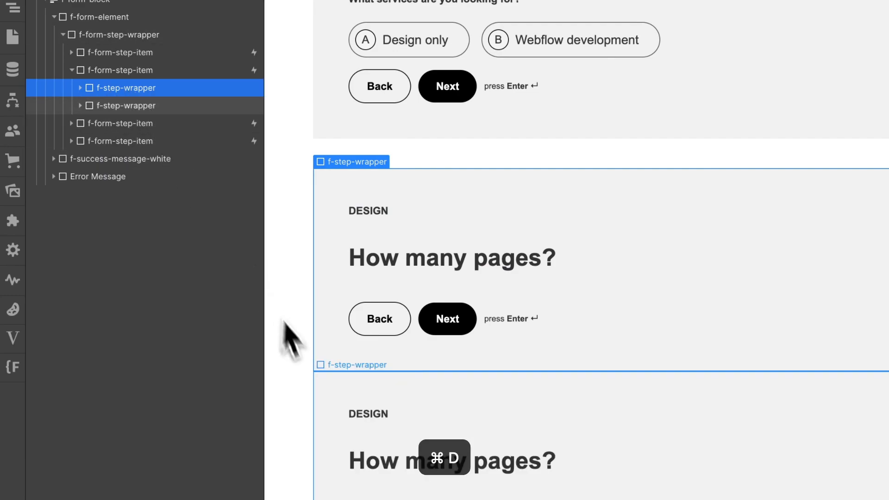
{"action": "left_click", "coordinate": [352, 413]}
{"action": "double_click", "coordinate": [353, 416]}
{"action": "key", "text": "super+a"}
{"action": "type", "text": "webflow"}
{"action": "key", "text": "super+a"}
{"action": "type", "text": "WEBFLOW"}
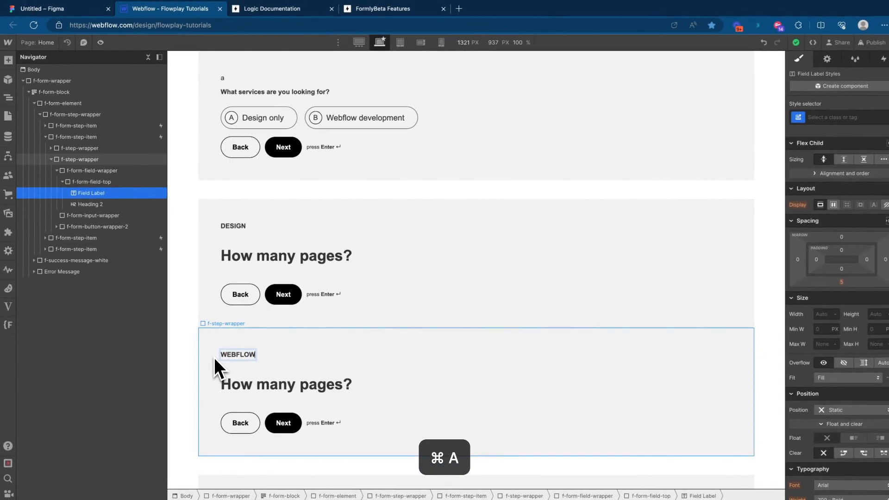
{"action": "left_click", "coordinate": [462, 330]}
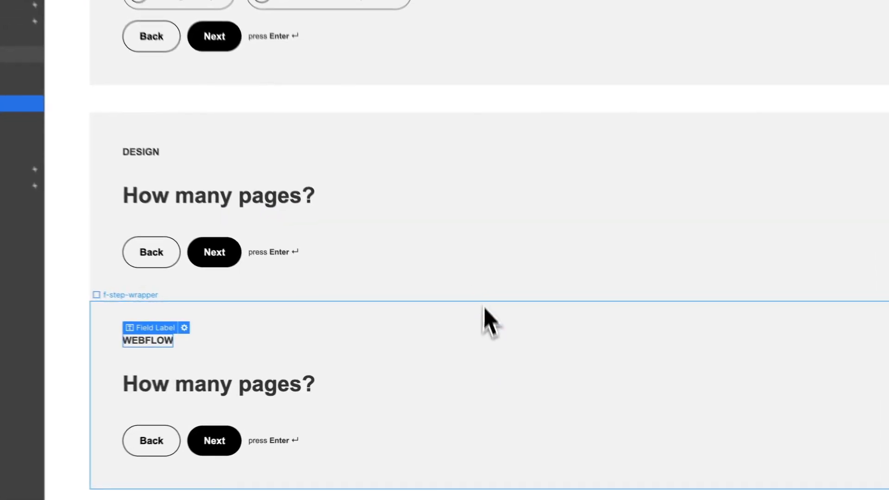
Change the heading in the WEBFLOW step to "Do have a Figma file?"
{"action": "left_click", "coordinate": [409, 368]}
{"action": "double_click", "coordinate": [256, 384]}
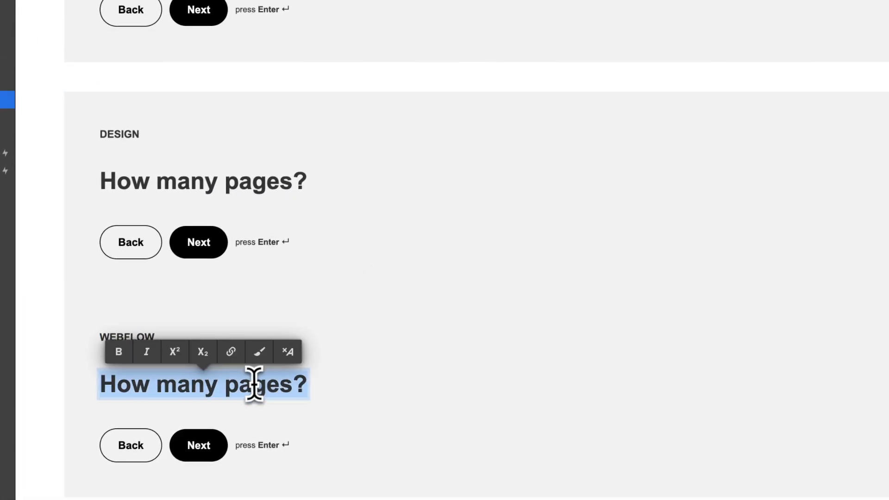
{"action": "key", "text": "super+2"}
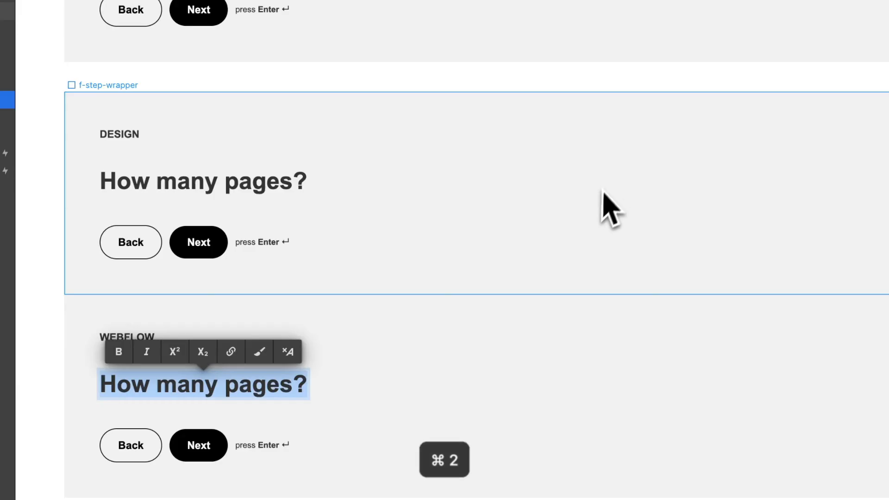
{"action": "type", "text": "d"}
{"action": "key", "text": "BackSpace"}
{"action": "type", "text": "Do have a Figma fi"}
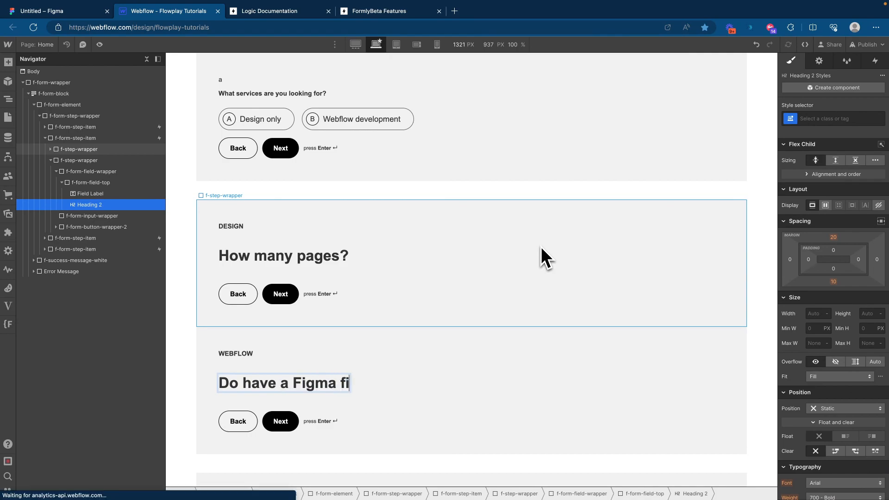
{"action": "type", "text": "le?"}
Copy the radio button group from the services question into the WEBFLOW step's field wrapper
{"action": "scroll", "coordinate": [541, 246], "scroll_direction": "down", "scroll_amount": 1}
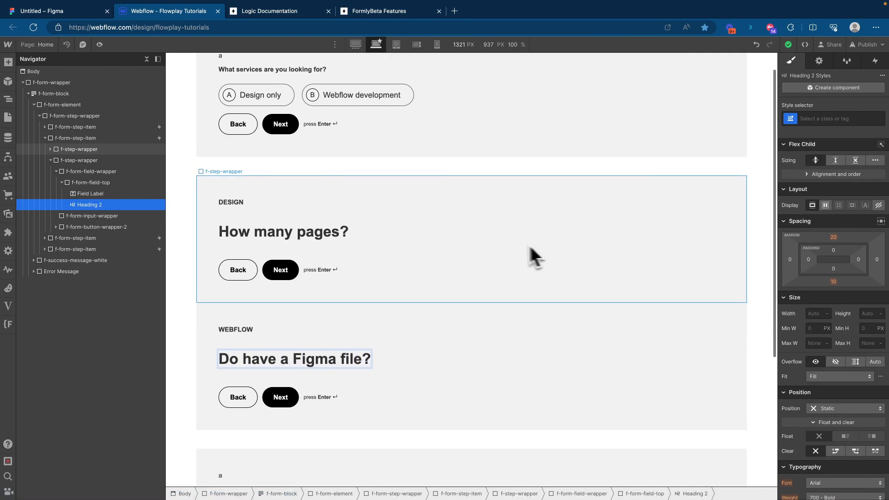
{"action": "left_click", "coordinate": [298, 95]}
{"action": "key", "text": "super+c"}
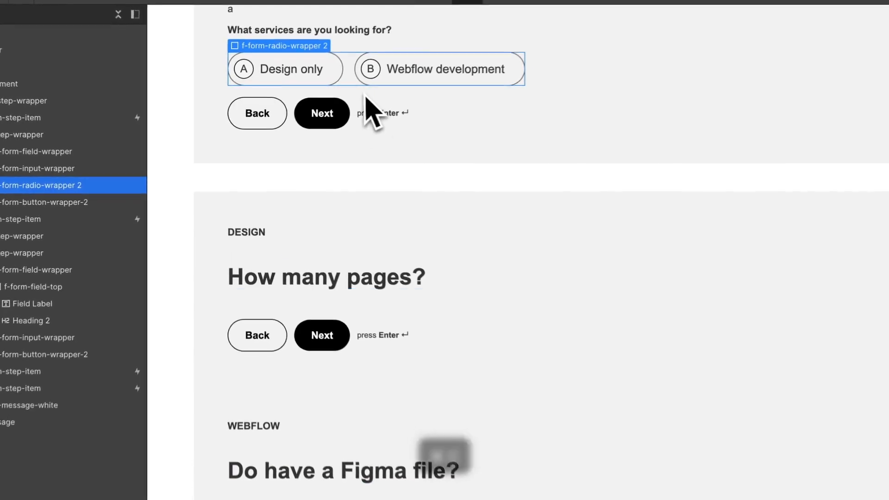
{"action": "left_click", "coordinate": [405, 462]}
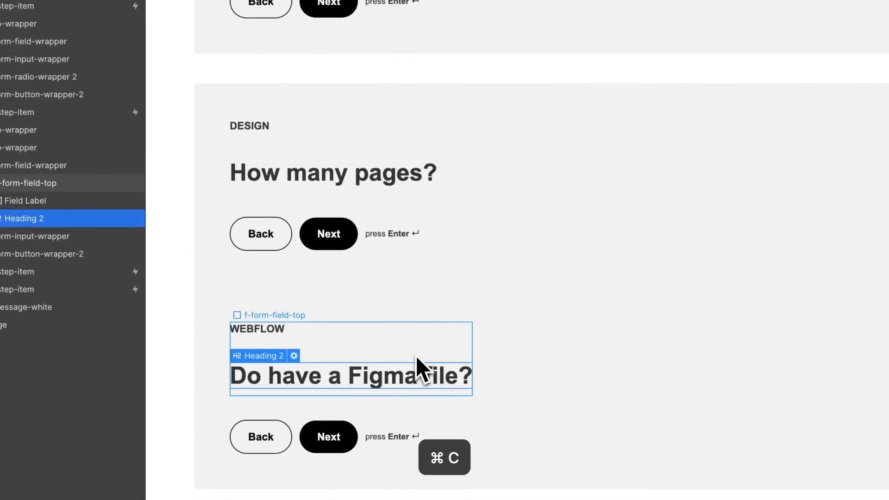
{"action": "key", "text": "Up"}
{"action": "key", "text": "Up"}
{"action": "key", "text": "super+v"}
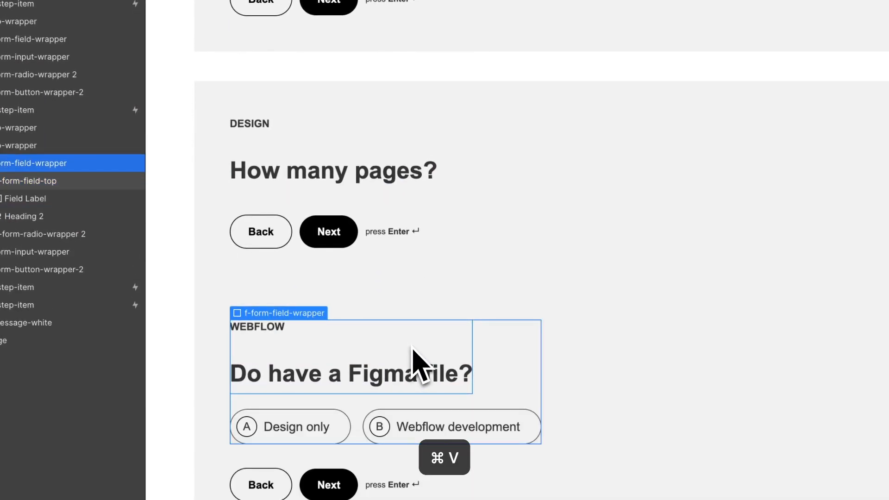
Relabel the two radio options in the WEBFLOW step as Yes and No
{"action": "double_click", "coordinate": [320, 431]}
{"action": "type", "text": "Yes"}
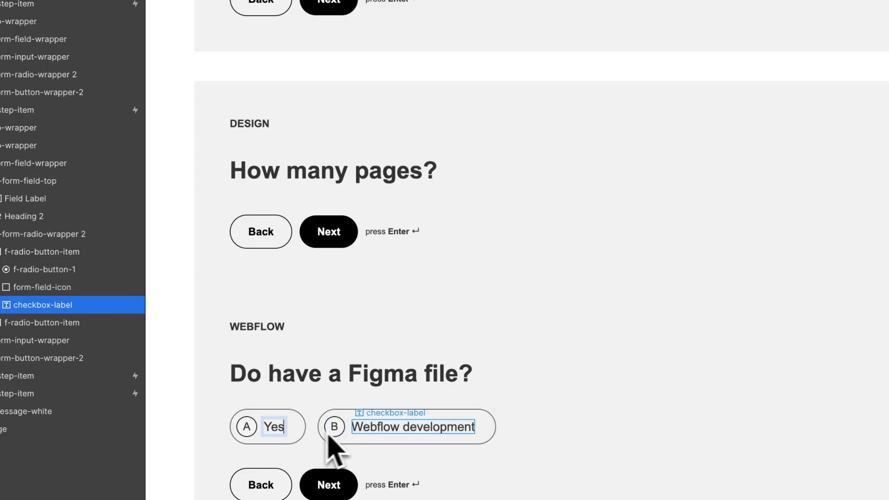
{"action": "left_click", "coordinate": [387, 433]}
{"action": "double_click", "coordinate": [383, 426]}
{"action": "type", "text": "No"}
{"action": "left_click", "coordinate": [417, 433]}
Check the Design only radio button's data-go-to attribute, and add data-answer with the value design to the DESIGN step wrapper
{"action": "scroll", "coordinate": [452, 333], "scroll_direction": "up", "scroll_amount": 2}
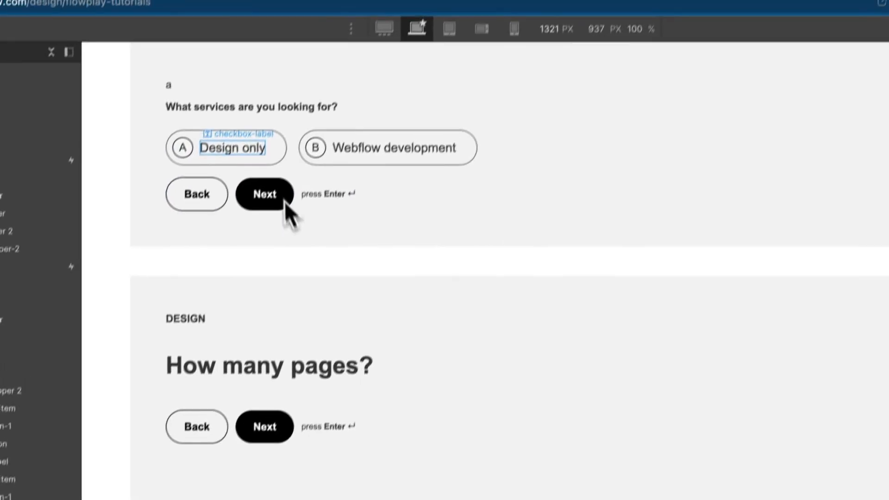
{"action": "left_click", "coordinate": [275, 159]}
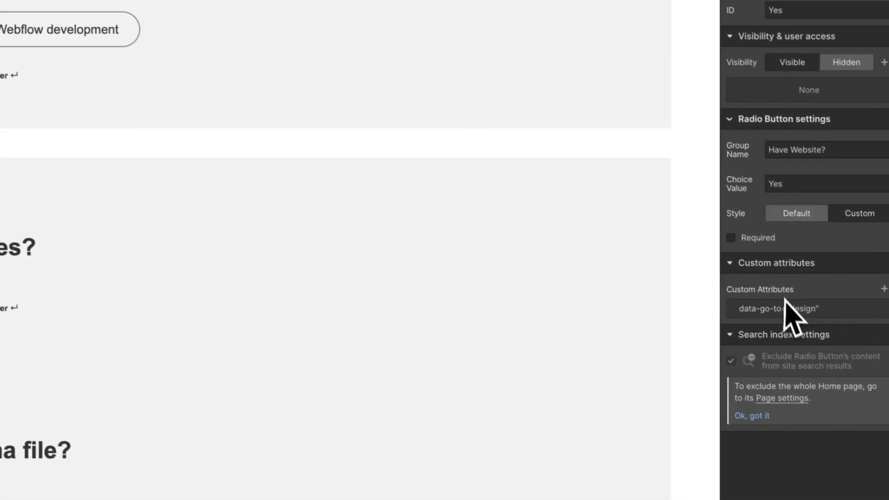
{"action": "left_click", "coordinate": [567, 266]}
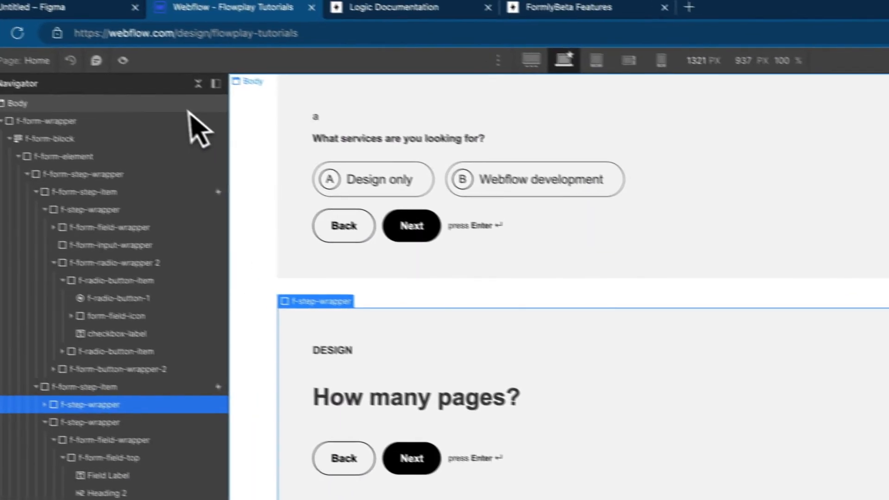
{"action": "left_click", "coordinate": [229, 94]}
{"action": "left_click", "coordinate": [296, 263]}
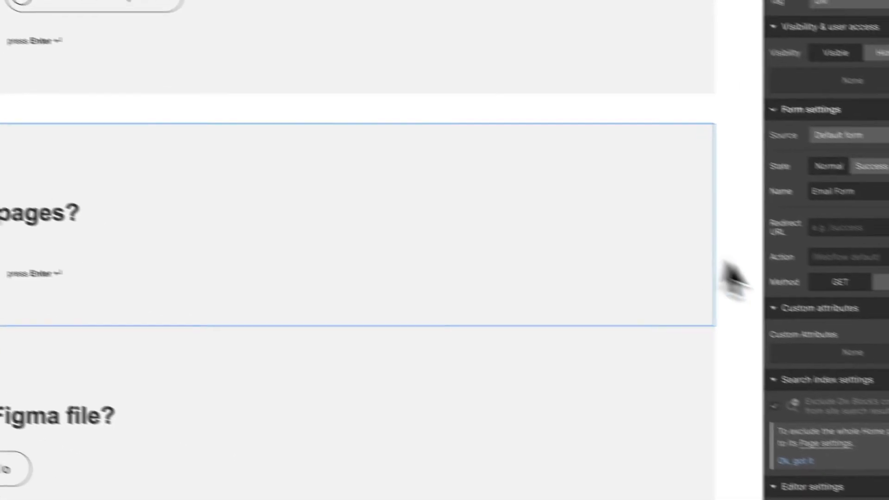
{"action": "left_click", "coordinate": [872, 319]}
{"action": "type", "text": "data-an"}
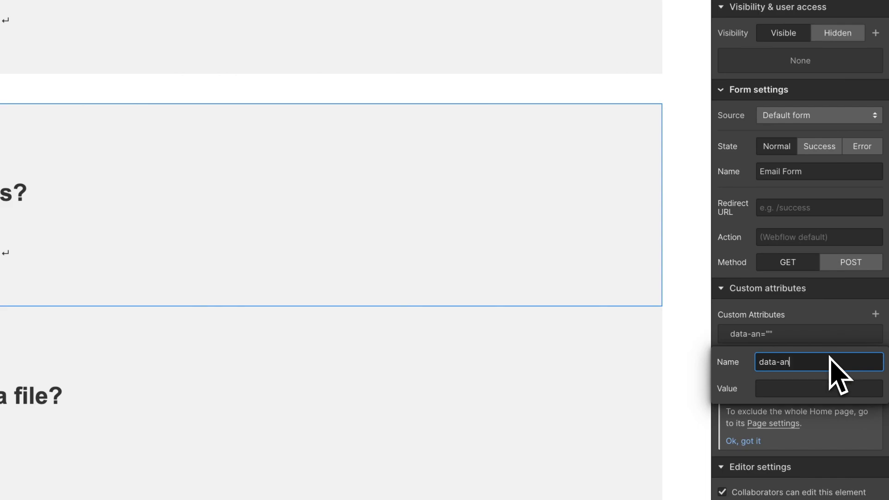
{"action": "type", "text": "swer"}
{"action": "key", "text": "Tab"}
{"action": "type", "text": "design"}
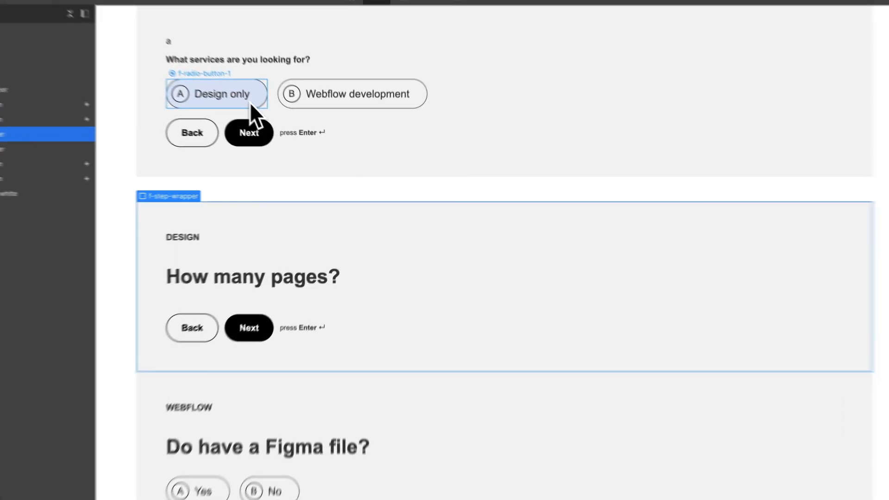
Review how the Design only and Webflow development radio buttons relate to the step wrappers they branch to
{"action": "left_click", "coordinate": [281, 124]}
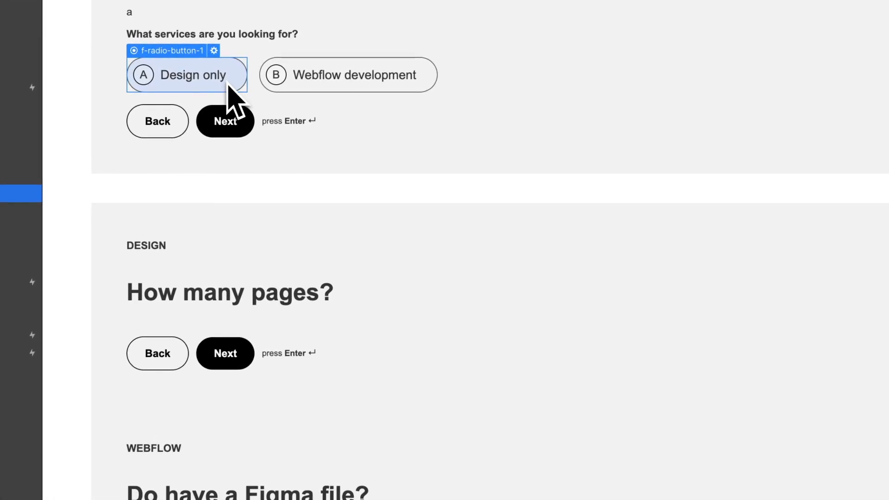
{"action": "left_click", "coordinate": [335, 206]}
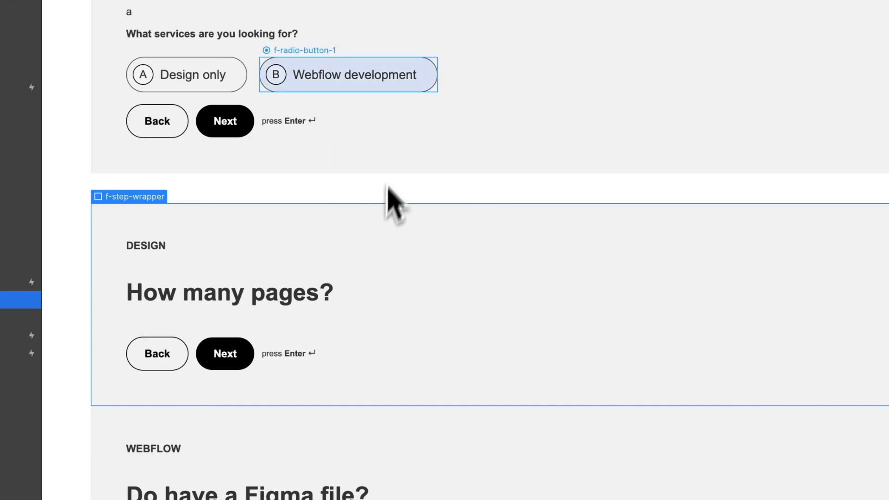
{"action": "left_click", "coordinate": [422, 88]}
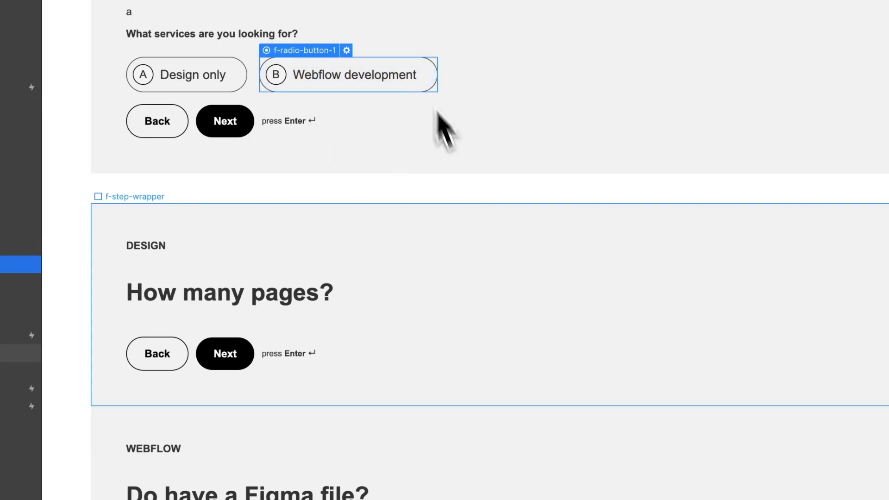
{"action": "scroll", "coordinate": [516, 348], "scroll_direction": "down", "scroll_amount": 5}
{"action": "scroll", "coordinate": [551, 361], "scroll_direction": "up", "scroll_amount": 5}
Open the site's publishing options and close them without publishing
{"action": "left_click", "coordinate": [856, 76]}
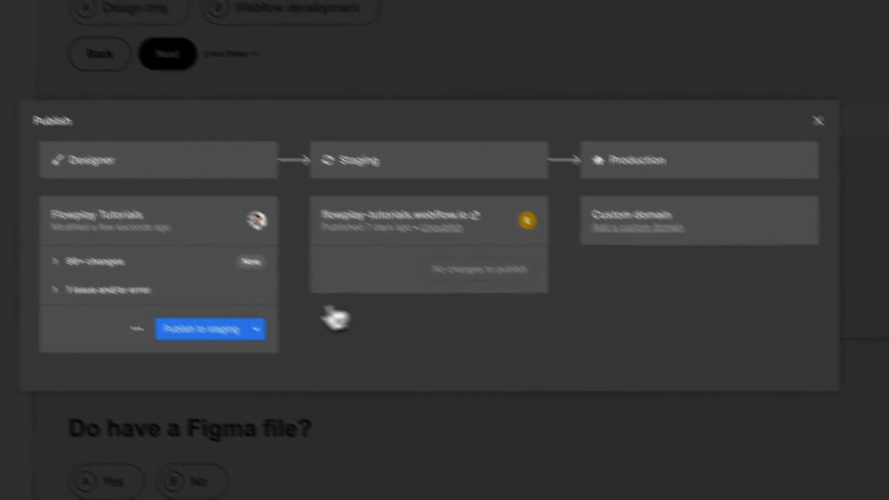
{"action": "left_click", "coordinate": [51, 411]}
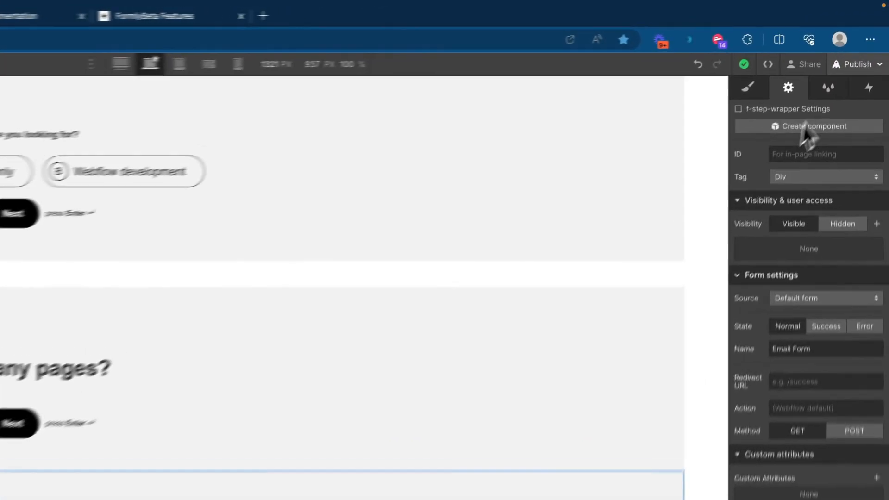
Open the published staging site at a larger zoom and test the Design only and Webflow development options
{"action": "left_click", "coordinate": [867, 45]}
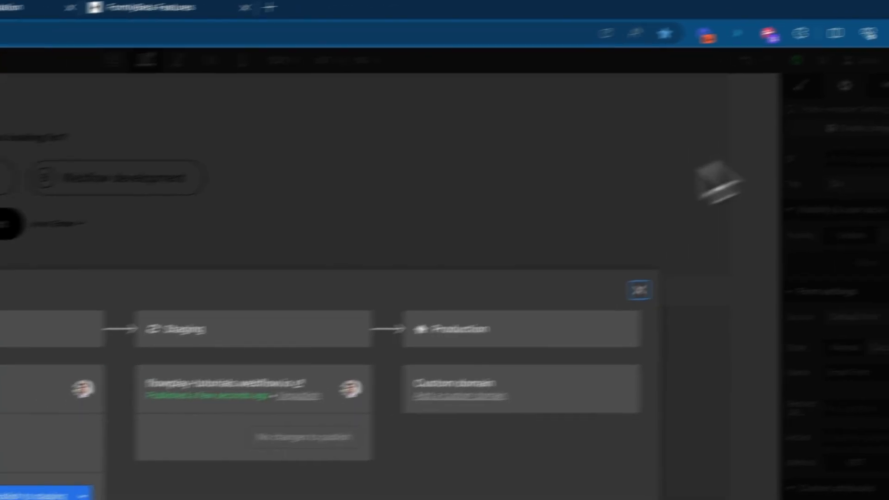
{"action": "left_click", "coordinate": [292, 385]}
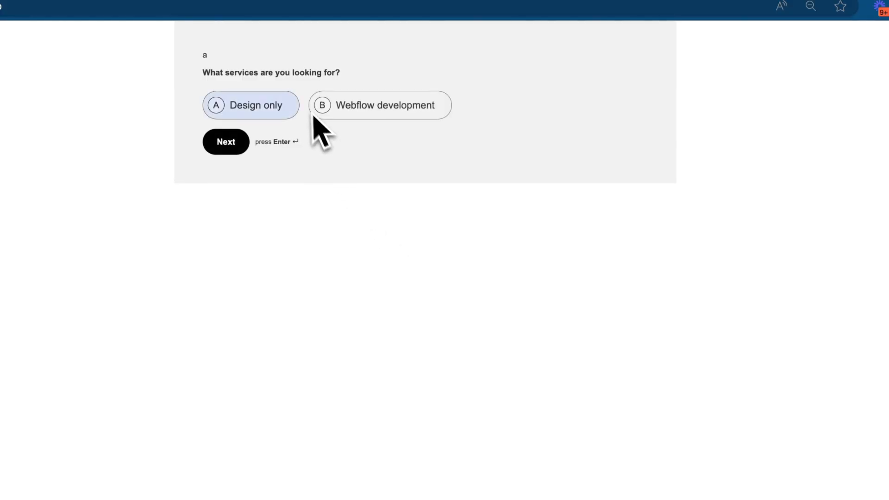
{"action": "key", "text": "super+equal"}
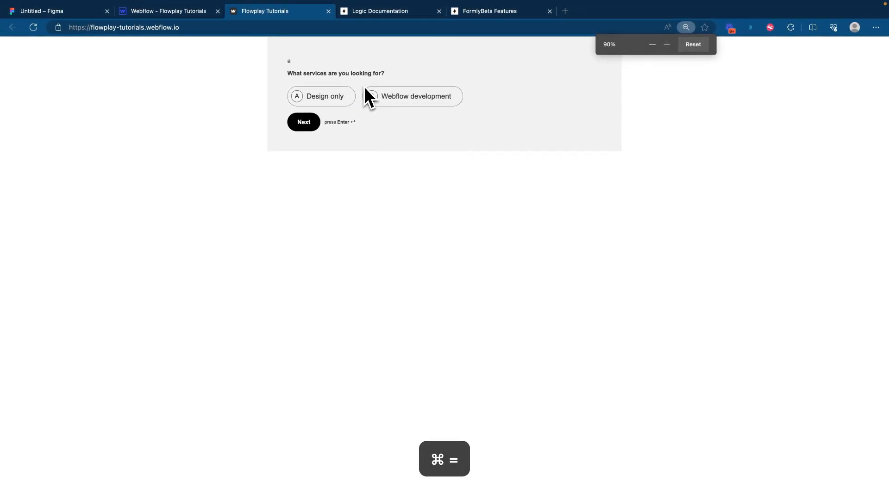
{"action": "key", "text": "super+equal"}
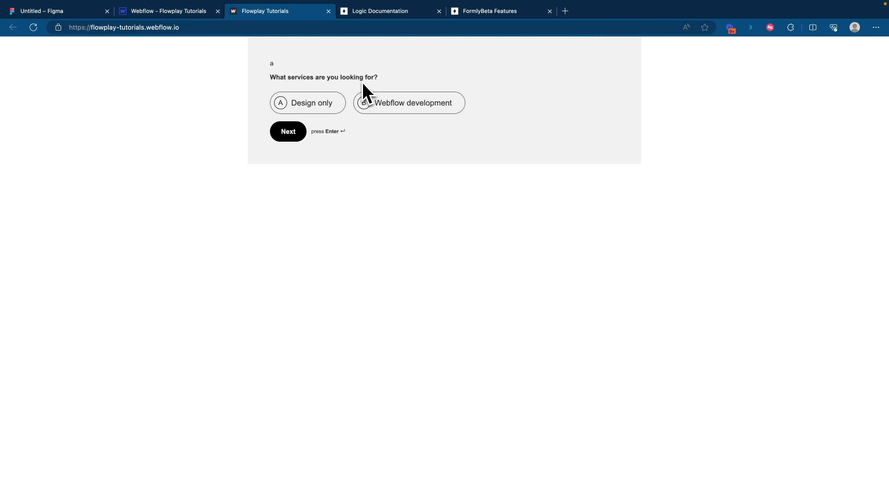
{"action": "left_click", "coordinate": [332, 97]}
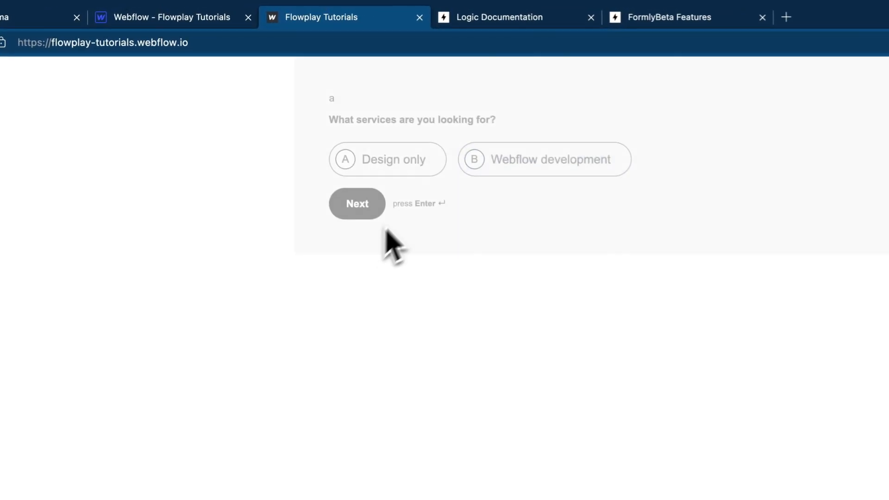
{"action": "left_click", "coordinate": [481, 179]}
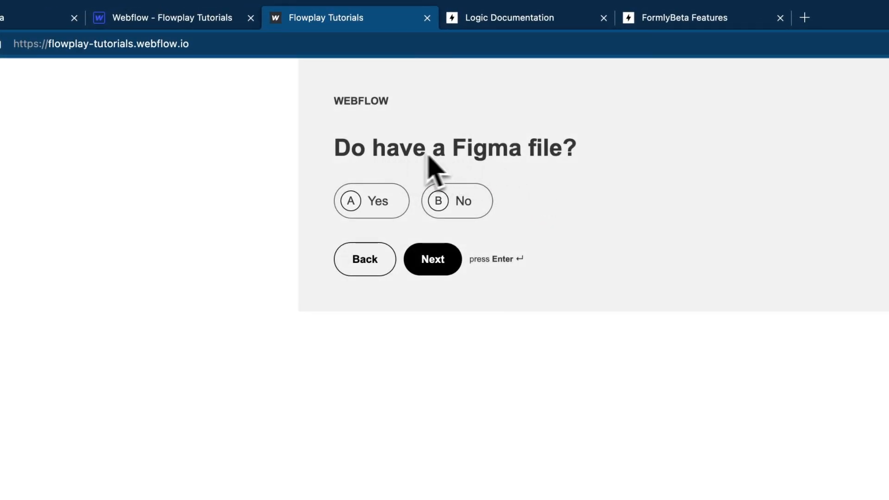
Return to the Webflow designer and add the custom attribute data-answer with the value wordpress to the WEBFLOW step wrapper
{"action": "left_click", "coordinate": [236, 26]}
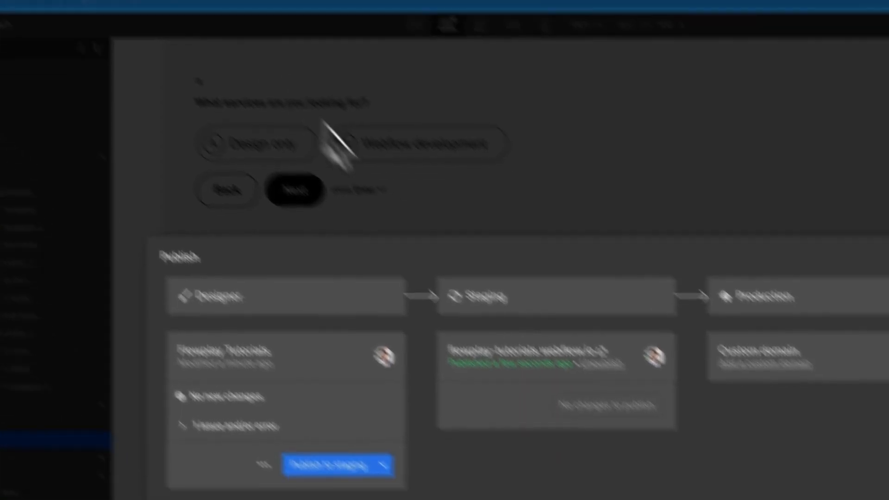
{"action": "left_click", "coordinate": [428, 112]}
{"action": "left_click", "coordinate": [402, 188]}
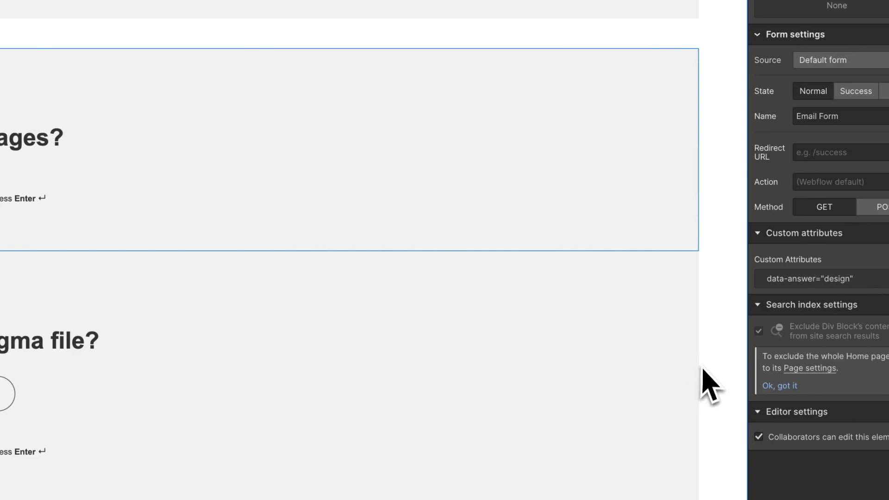
{"action": "left_click", "coordinate": [875, 268]}
{"action": "type", "text": "data"}
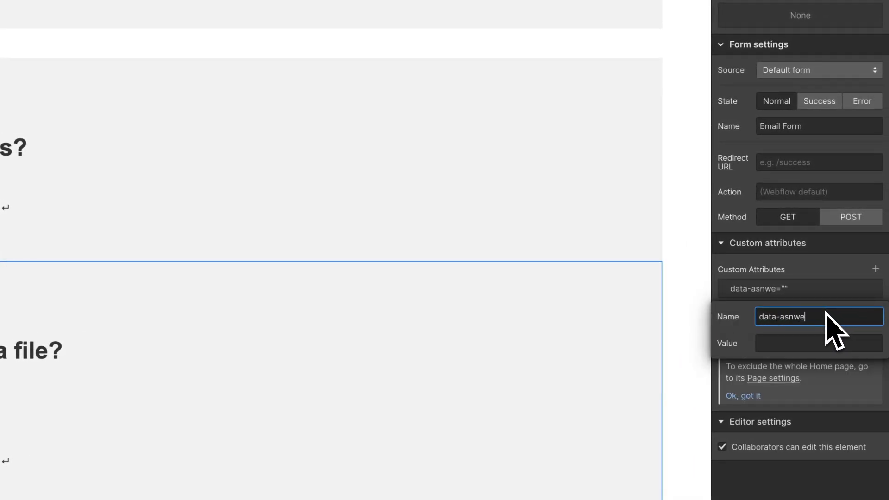
{"action": "type", "text": "-asnwe"}
{"action": "key", "text": "BackSpace"}
{"action": "key", "text": "BackSpace"}
{"action": "key", "text": "BackSpace"}
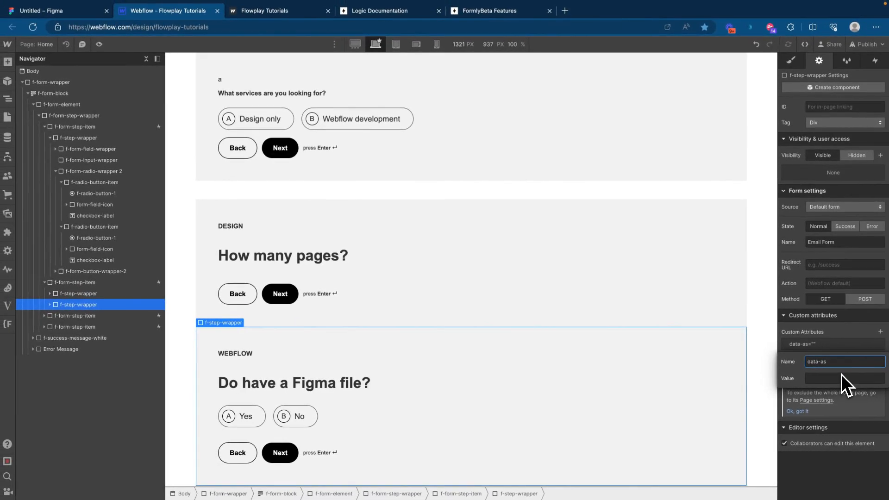
{"action": "key", "text": "BackSpace"}
{"action": "type", "text": "nswer"}
{"action": "key", "text": "Tab"}
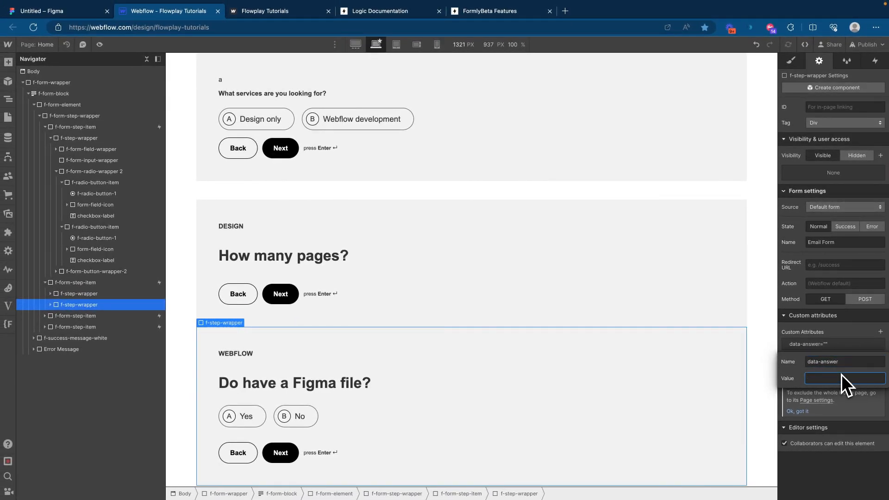
{"action": "type", "text": "wordpress"}
{"action": "key", "text": "Return"}
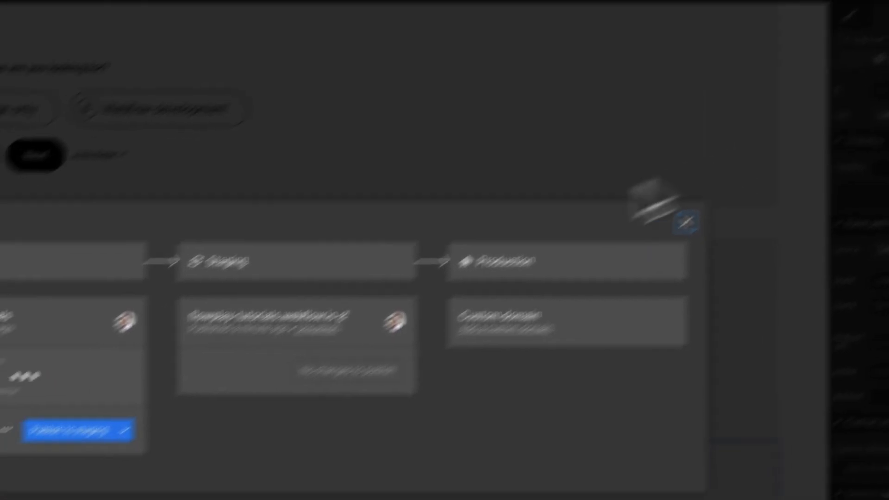
Publish the site to staging and test the Design only and Webflow development branches on the live form
{"action": "left_click", "coordinate": [70, 436]}
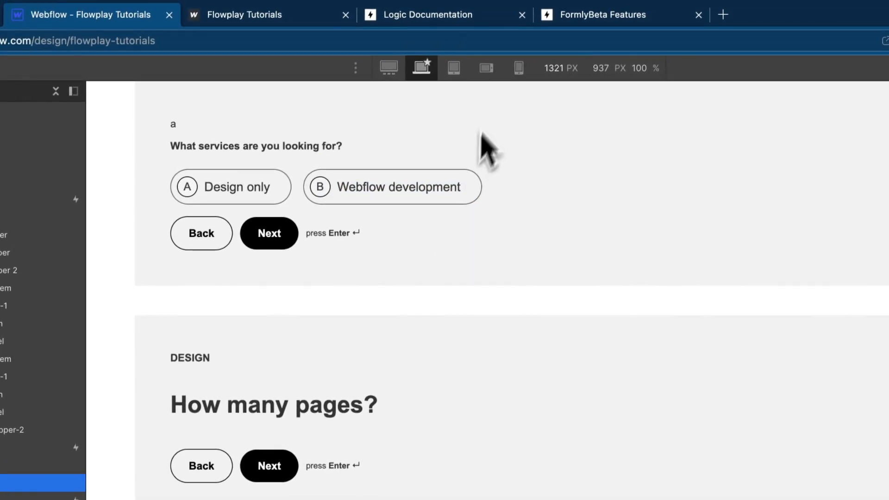
{"action": "left_click", "coordinate": [319, 19]}
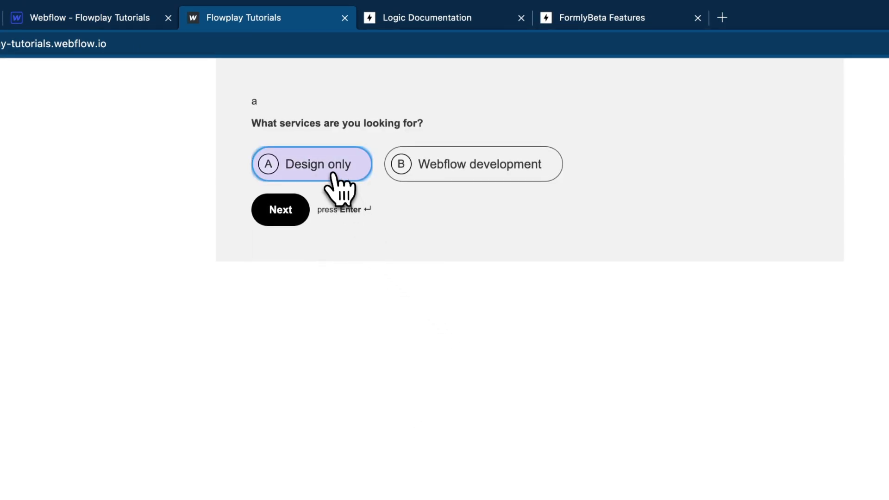
{"action": "left_click", "coordinate": [338, 179]}
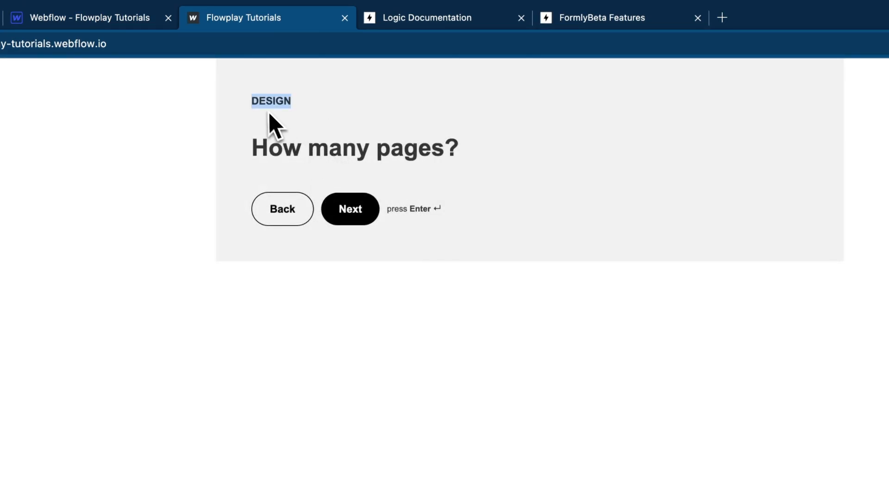
{"action": "left_click", "coordinate": [282, 209]}
{"action": "left_click", "coordinate": [406, 162]}
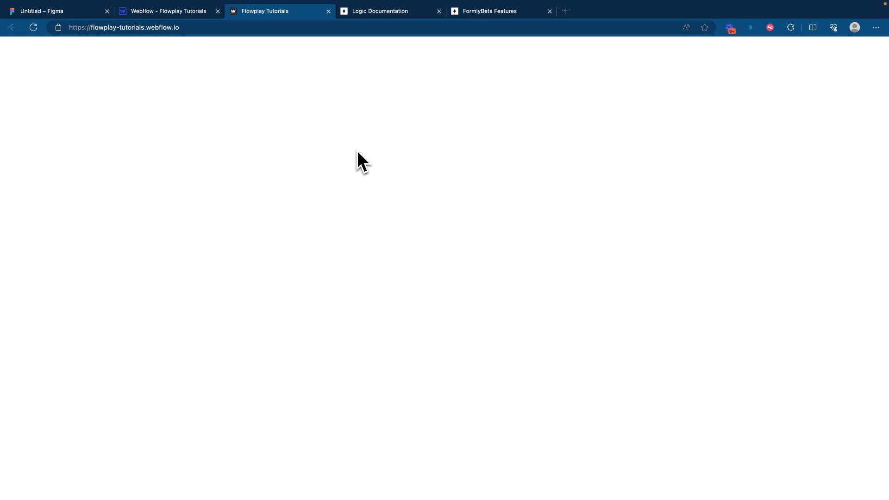
Check the Webflow development radio button's data-go-to attribute and set the WEBFLOW step wrapper's data-answer value to webflow
{"action": "key", "text": "super+2"}
{"action": "left_click", "coordinate": [406, 125]}
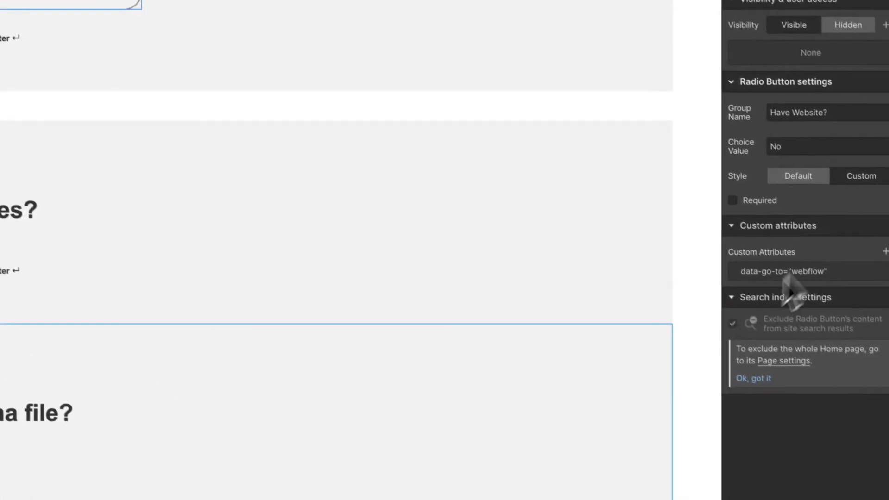
{"action": "left_click", "coordinate": [658, 371]}
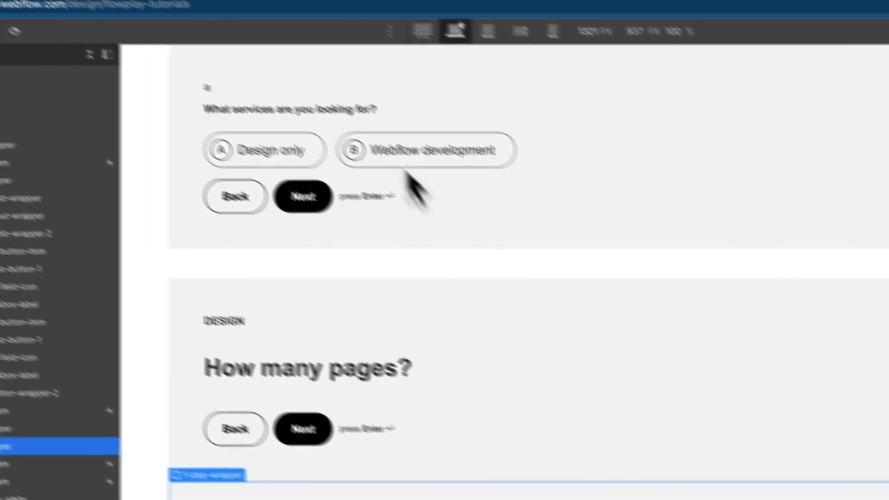
{"action": "left_click", "coordinate": [370, 14]}
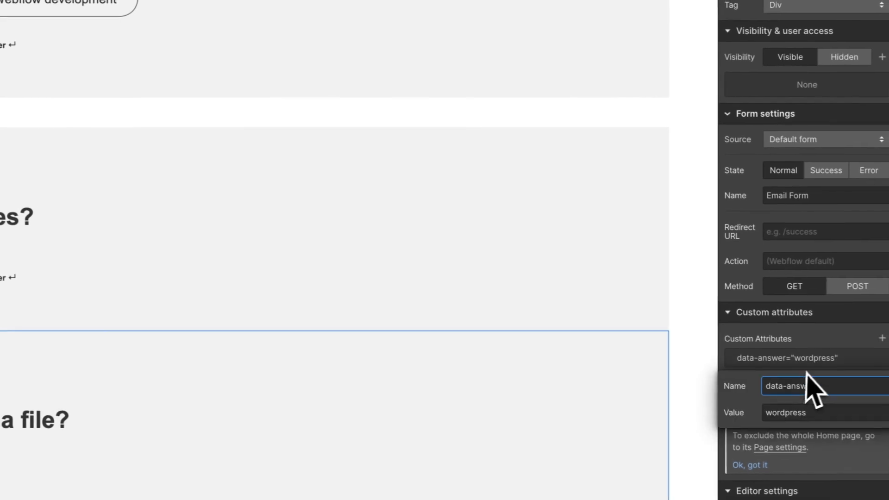
{"action": "key", "text": "Tab"}
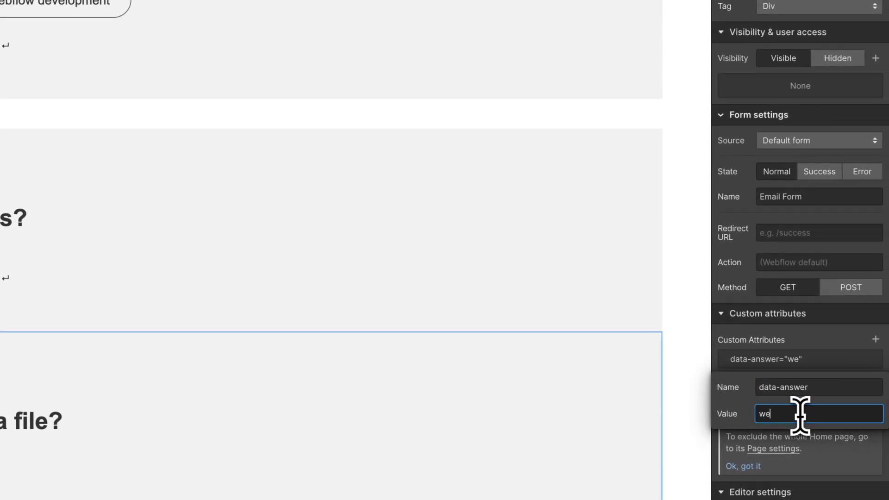
{"action": "key", "text": "Return"}
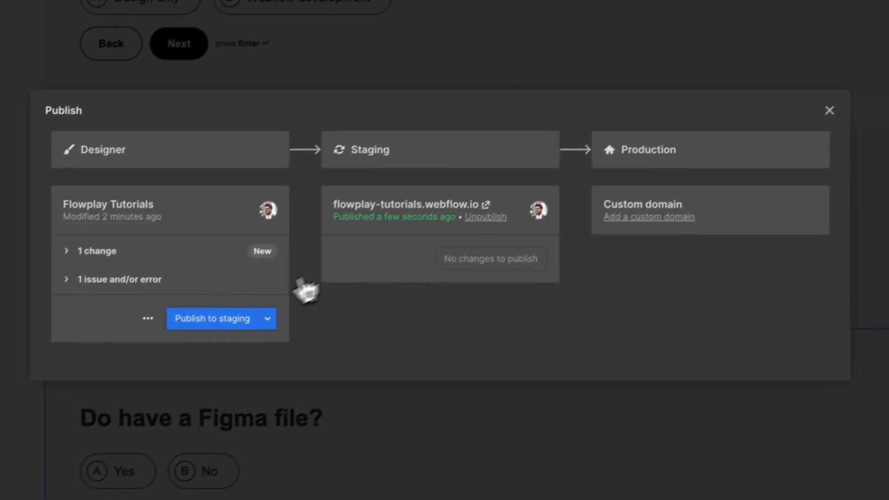
Republish the site to staging and retest the form by choosing Webflow development, going back, and choosing Design only
{"action": "left_click", "coordinate": [259, 318]}
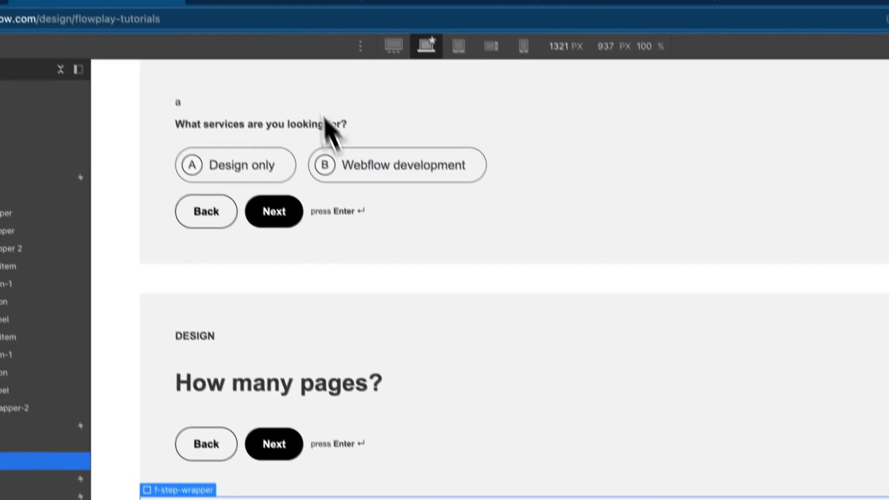
{"action": "left_click", "coordinate": [291, 19]}
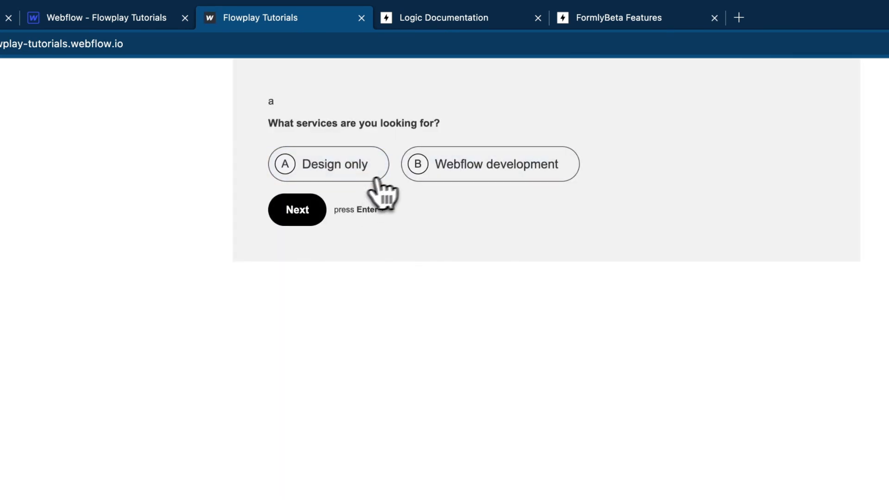
{"action": "left_click", "coordinate": [436, 173]}
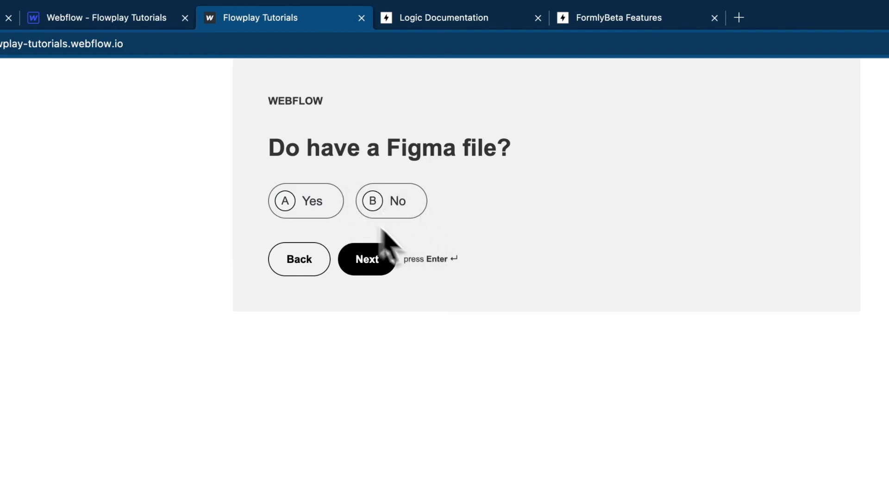
{"action": "left_click", "coordinate": [326, 259]}
{"action": "left_click", "coordinate": [341, 179]}
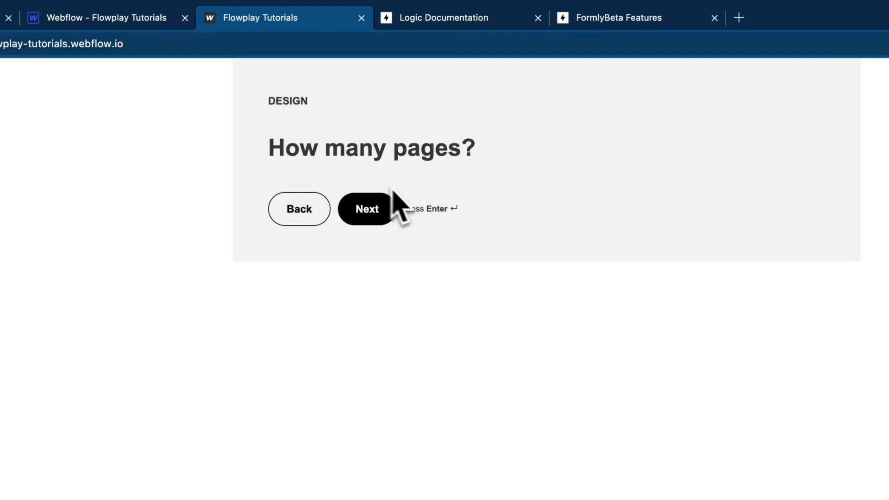
{"action": "key", "text": "super+2"}
{"action": "key", "text": "super+3"}
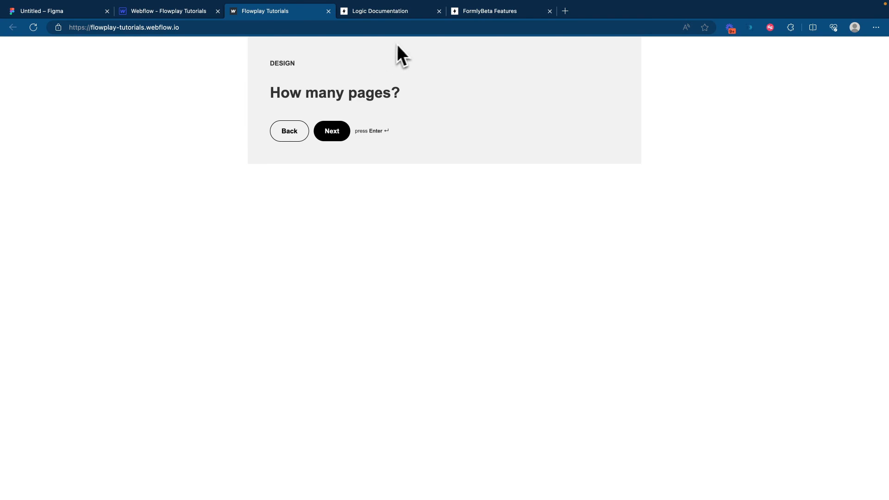
Review the remaining form steps in the designer, and switch to Figma to examine the flow diagram's step 3 branches
{"action": "left_click", "coordinate": [212, 13]}
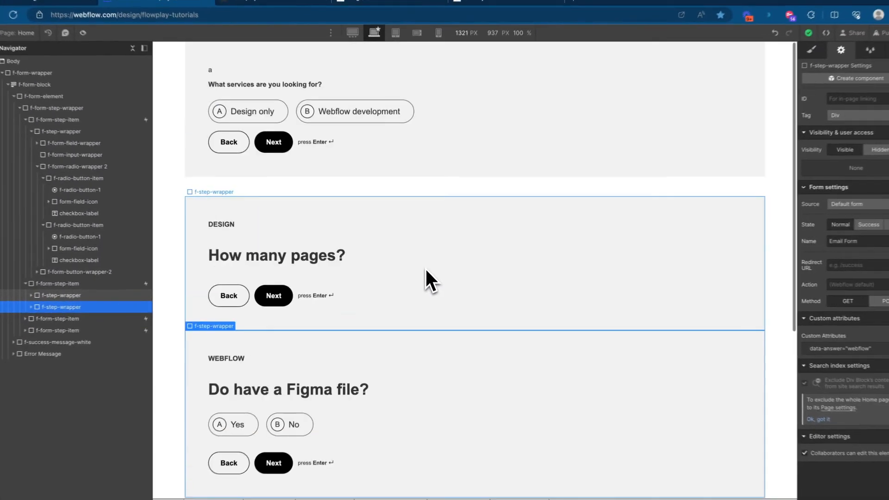
{"action": "scroll", "coordinate": [417, 280], "scroll_direction": "down", "scroll_amount": 5}
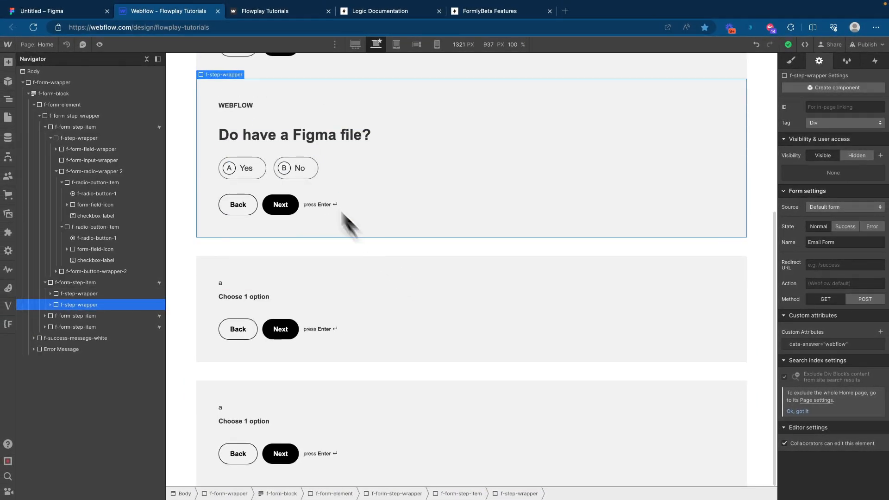
{"action": "mouse_move", "coordinate": [137, 35]}
{"action": "left_click", "coordinate": [95, 32]}
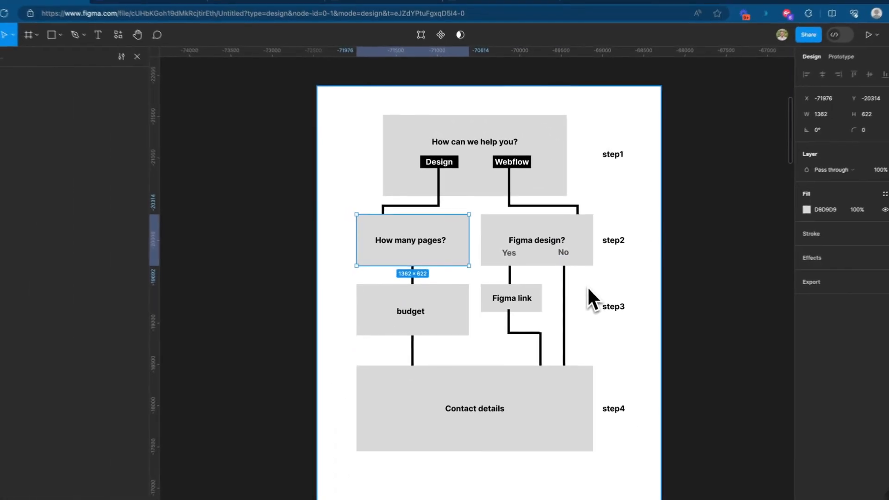
{"action": "scroll", "coordinate": [585, 290], "scroll_direction": "down", "scroll_amount": 3}
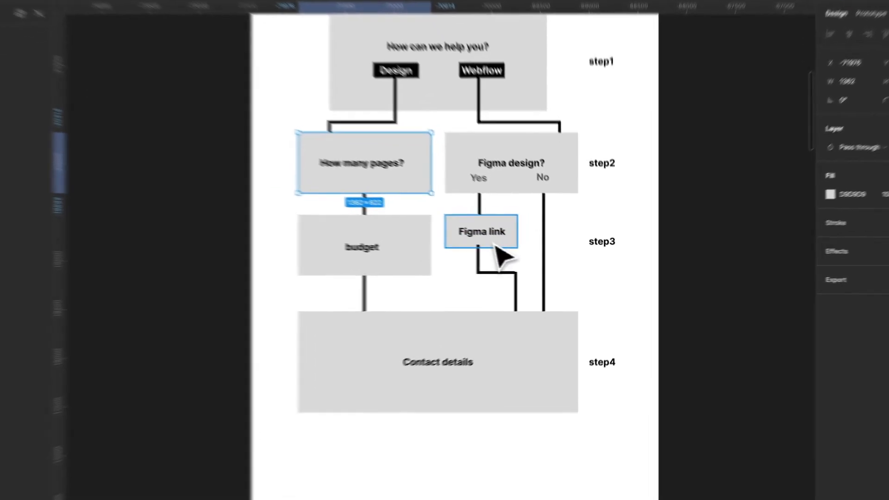
{"action": "left_click", "coordinate": [517, 249]}
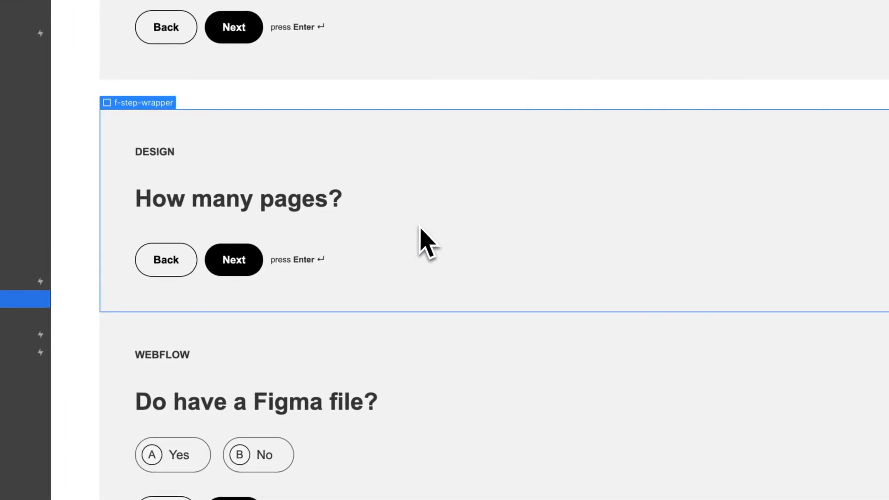
Add a text input below the How many pages? heading in the DESIGN step and turn off its Required setting
{"action": "left_click", "coordinate": [271, 222]}
{"action": "key", "text": "super+k"}
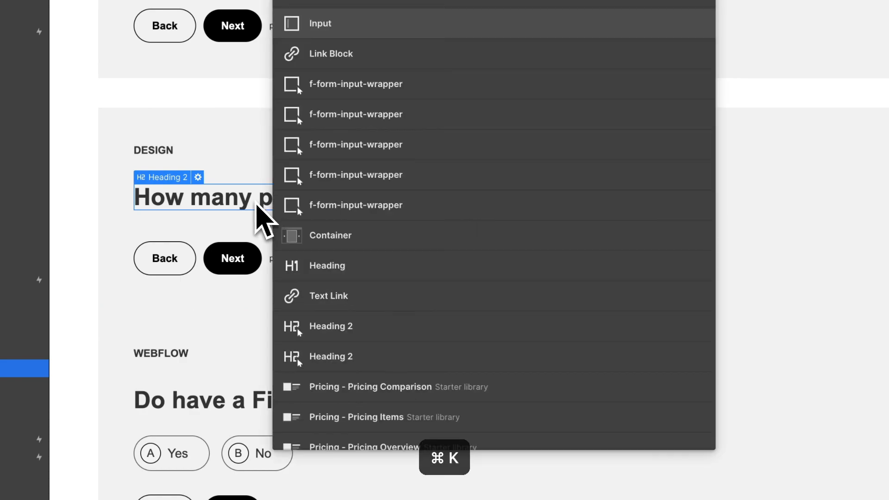
{"action": "type", "text": "input"}
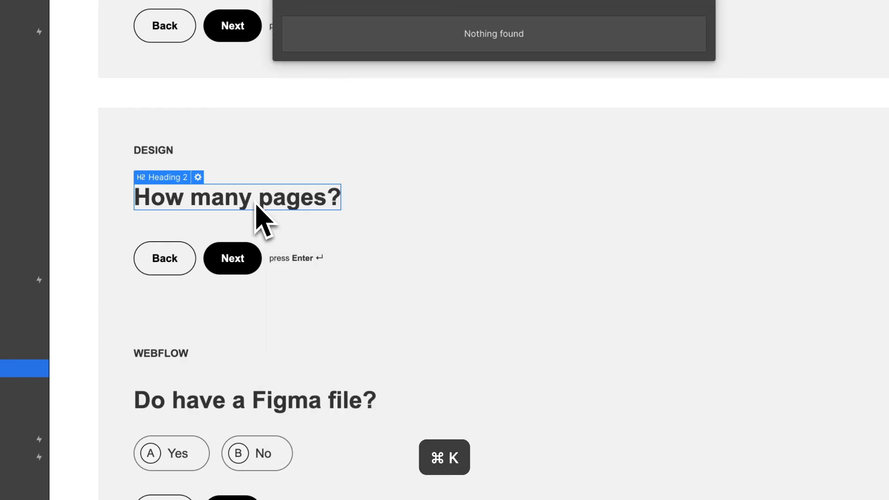
{"action": "key", "text": "Return"}
{"action": "left_click", "coordinate": [364, 228]}
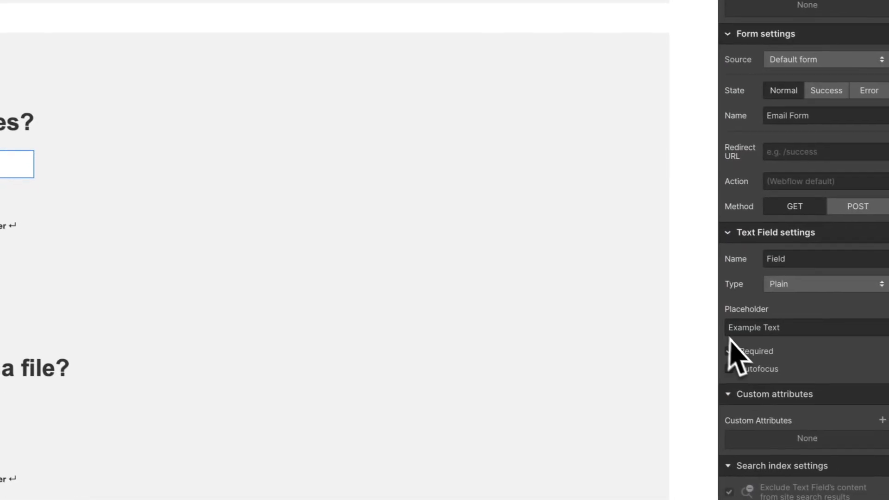
{"action": "left_click", "coordinate": [734, 351]}
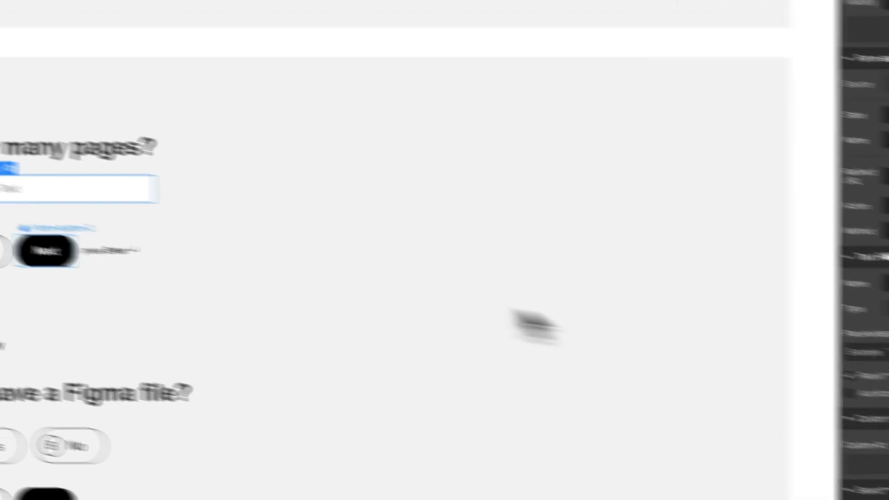
Switch to Figma to check which step follows How many pages? in the flow diagram, and return to the Webflow designer
{"action": "left_click", "coordinate": [222, 218]}
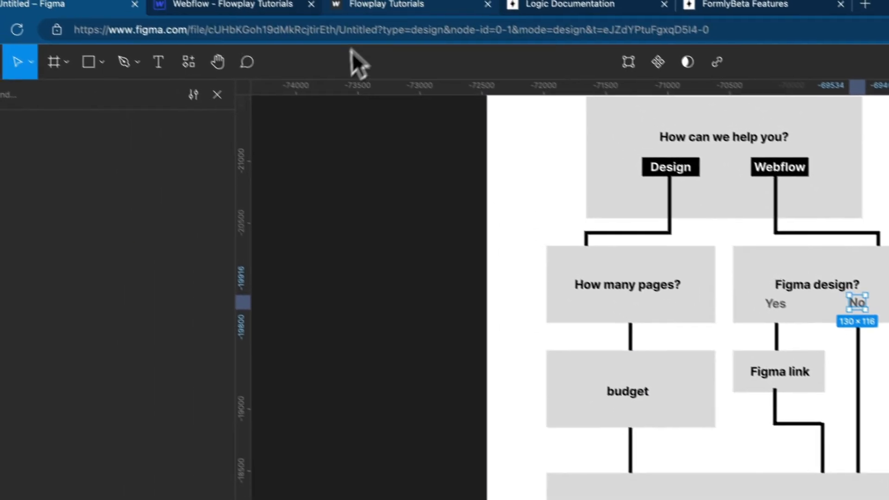
{"action": "left_click", "coordinate": [410, 20]}
{"action": "left_click", "coordinate": [301, 22]}
{"action": "scroll", "coordinate": [370, 136], "scroll_direction": "up", "scroll_amount": 4}
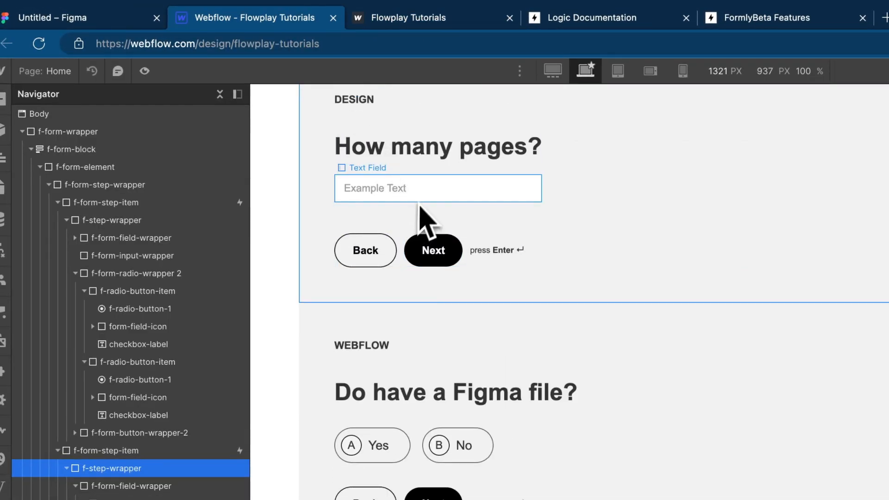
Copy the How many pages? heading and paste it below the letter label in the first unedited form step
{"action": "left_click", "coordinate": [402, 160]}
{"action": "key", "text": "super+c"}
{"action": "scroll", "coordinate": [416, 176], "scroll_direction": "down", "scroll_amount": 4}
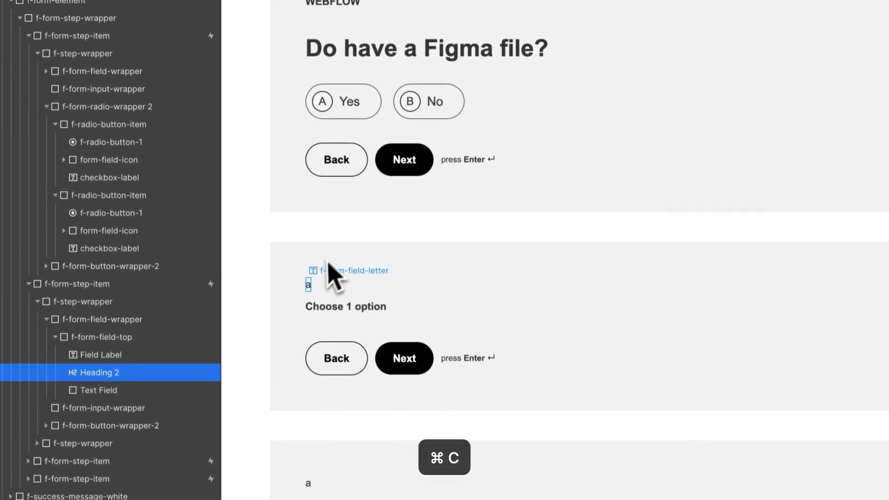
{"action": "left_click", "coordinate": [339, 449]}
{"action": "key", "text": "super+v"}
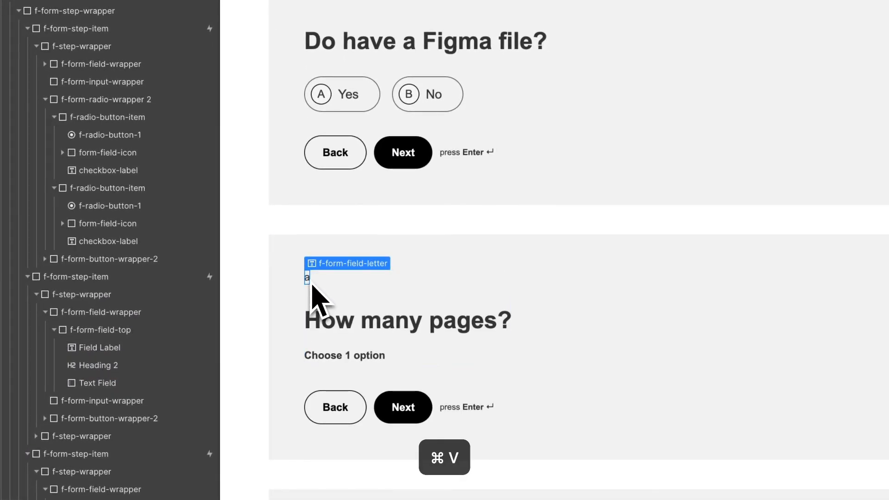
Replace the letter label above the pasted heading with DESIGN in bold
{"action": "double_click", "coordinate": [308, 278]}
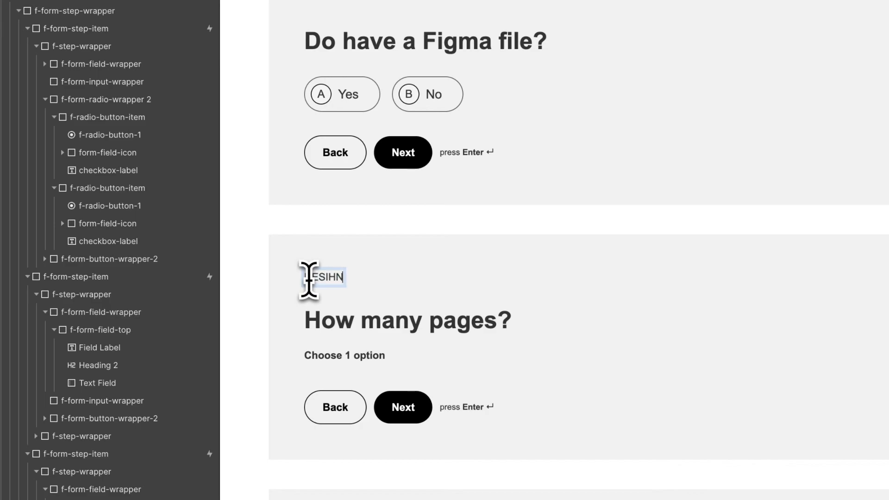
{"action": "key", "text": "super+a"}
{"action": "key", "text": "BackSpace"}
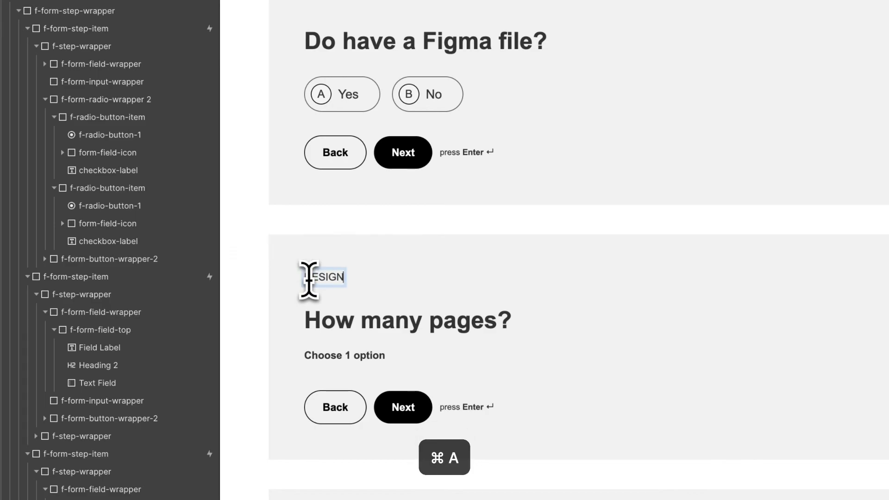
{"action": "key", "text": "super+a"}
{"action": "key", "text": "super+b"}
{"action": "key", "text": "Escape"}
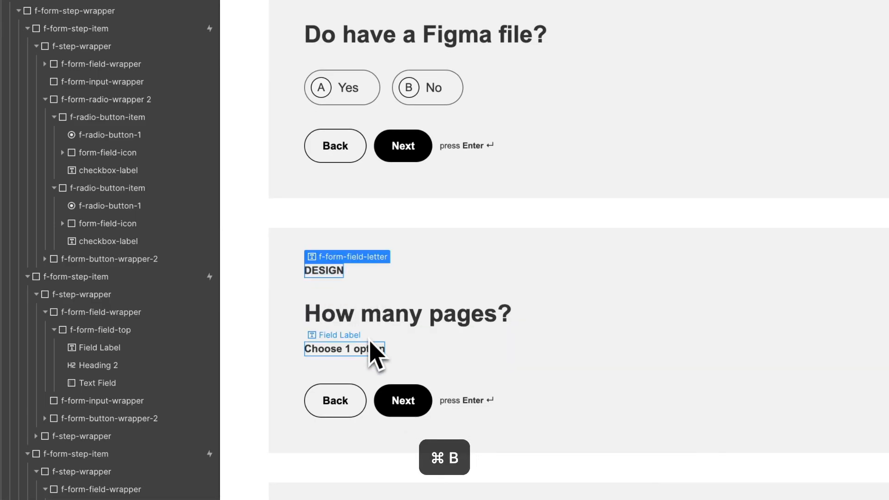
Delete the Choose 1 option label in this step and change the pasted heading to "What's your budget?"
{"action": "left_click", "coordinate": [368, 351]}
{"action": "key", "text": "Delete"}
{"action": "double_click", "coordinate": [372, 319]}
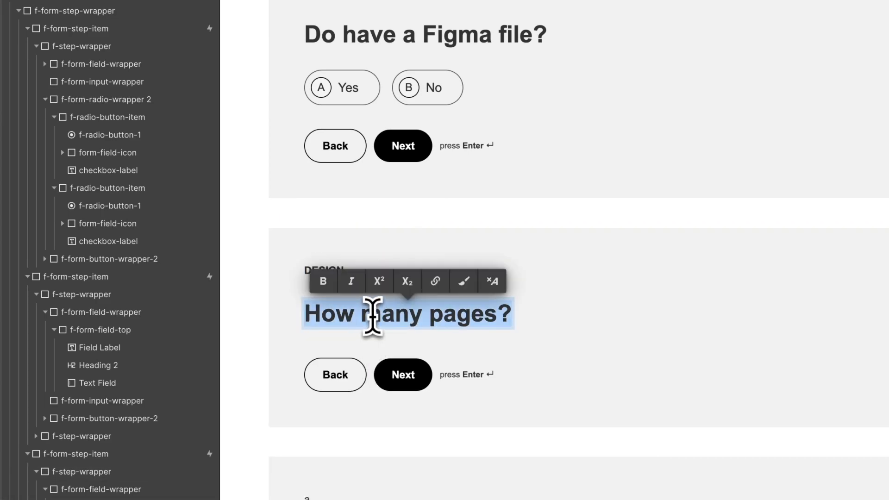
{"action": "type", "text": "What's your "}
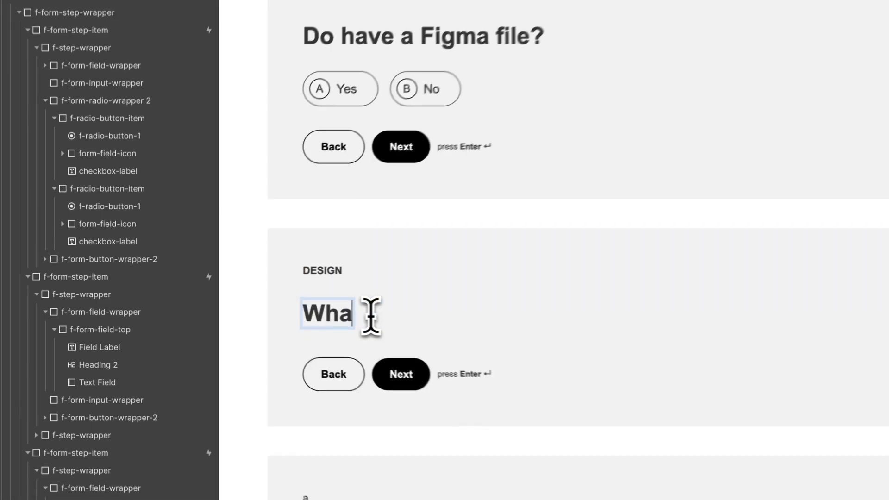
{"action": "type", "text": "budget?"}
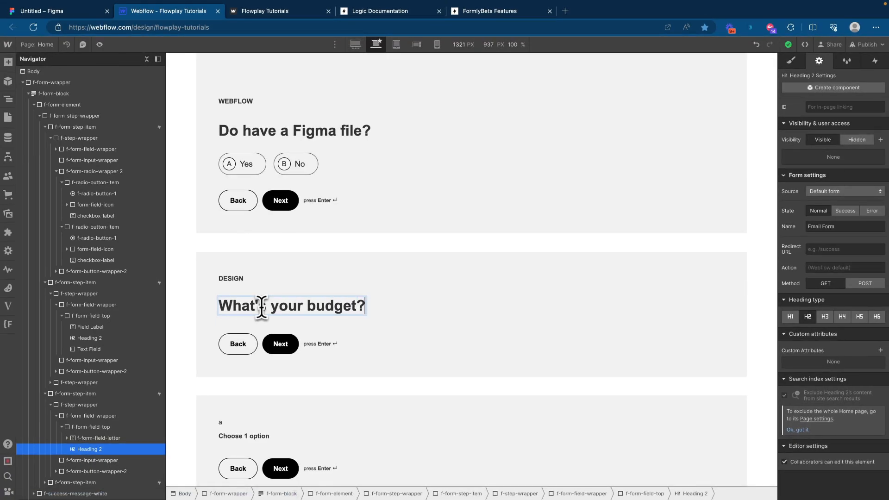
Copy the text field from the How many pages? step and paste it below the What's your budget? heading
{"action": "scroll", "coordinate": [310, 269], "scroll_direction": "up", "scroll_amount": 3}
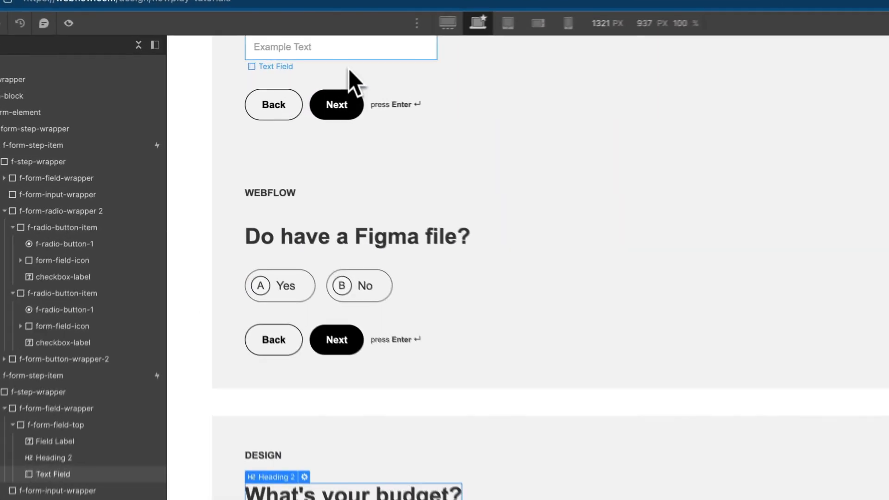
{"action": "left_click", "coordinate": [348, 52]}
{"action": "key", "text": "super+c"}
{"action": "left_click", "coordinate": [376, 492]}
{"action": "key", "text": "super+v"}
{"action": "scroll", "coordinate": [369, 407], "scroll_direction": "down", "scroll_amount": 1}
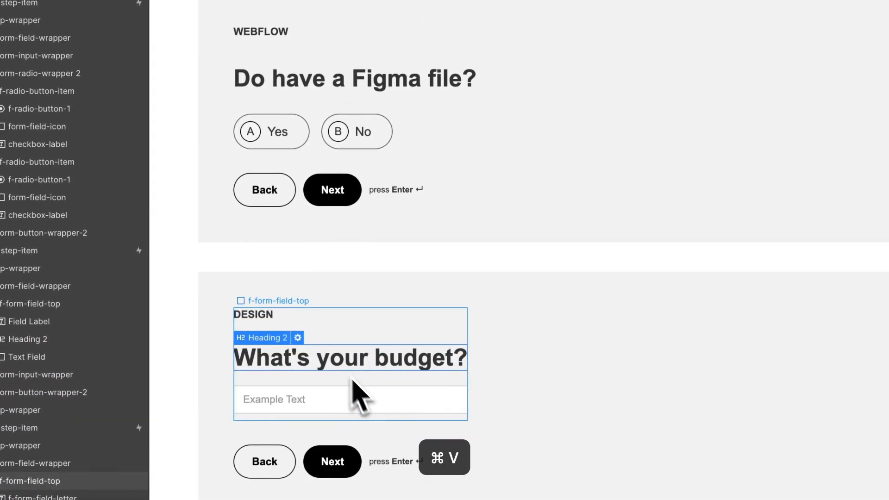
Duplicate the What's your budget? step wrapper within the same form step item
{"action": "scroll", "coordinate": [546, 337], "scroll_direction": "down", "scroll_amount": 3}
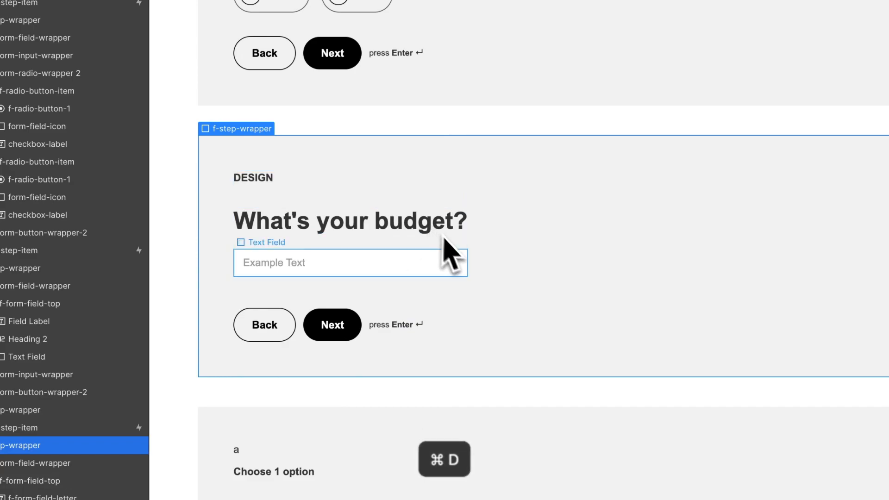
{"action": "key", "text": "super+d"}
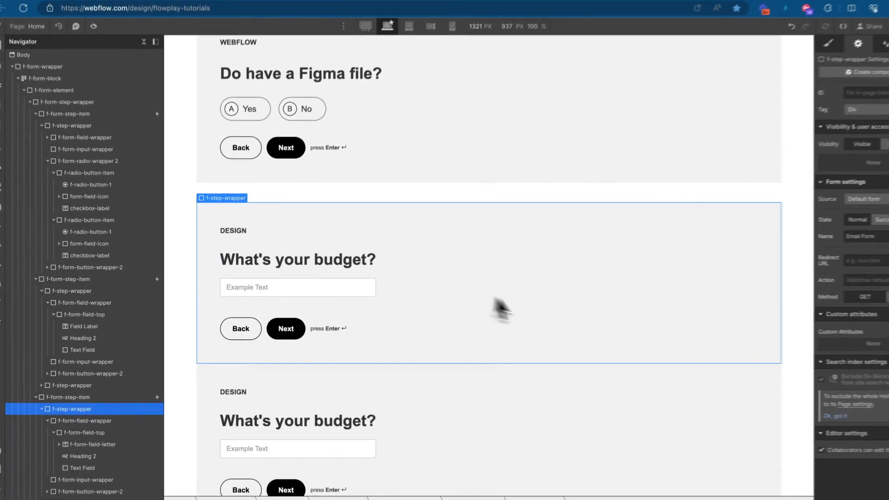
{"action": "scroll", "coordinate": [448, 250], "scroll_direction": "down", "scroll_amount": 1}
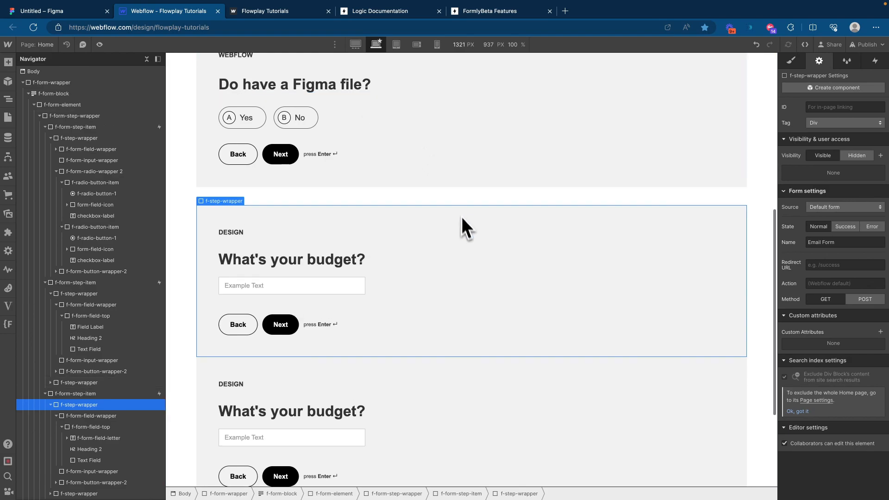
{"action": "scroll", "coordinate": [465, 232], "scroll_direction": "up", "scroll_amount": 1}
{"action": "scroll", "coordinate": [468, 241], "scroll_direction": "down", "scroll_amount": 3}
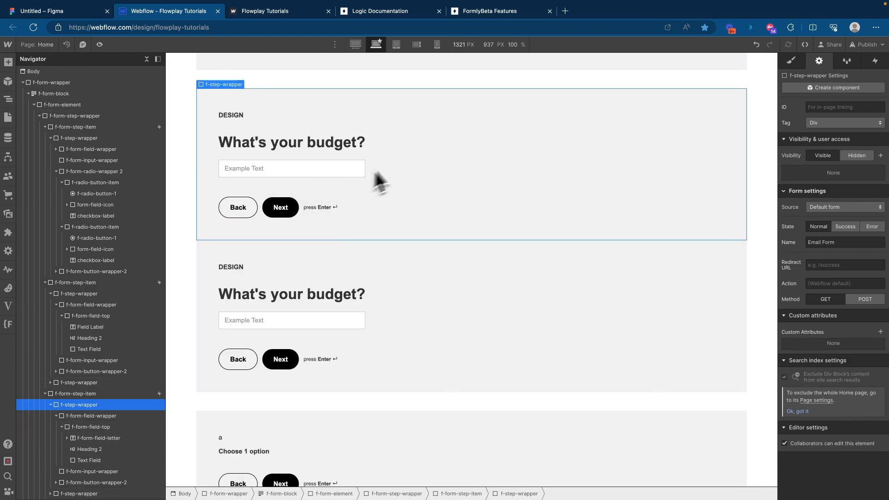
Add a data-go-to custom attribute with the value budget to the How many pages? step wrapper
{"action": "scroll", "coordinate": [373, 179], "scroll_direction": "up", "scroll_amount": 6}
{"action": "left_click", "coordinate": [341, 111]}
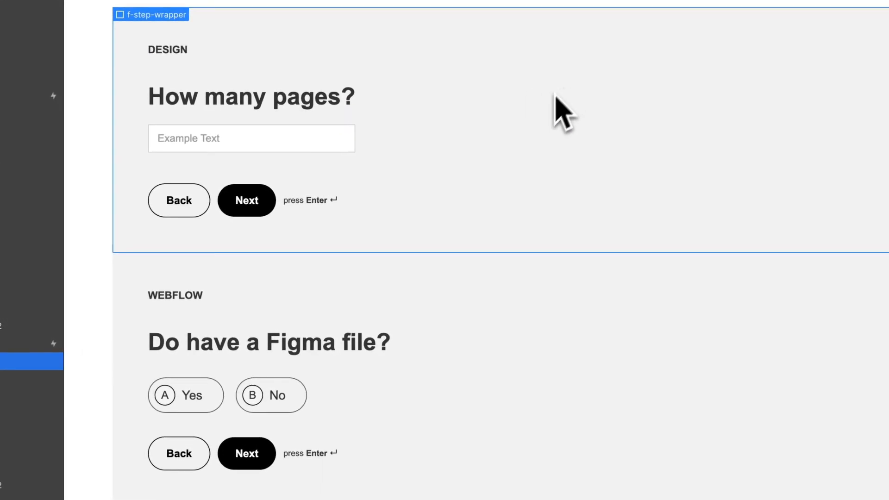
{"action": "scroll", "coordinate": [549, 162], "scroll_direction": "down", "scroll_amount": 5}
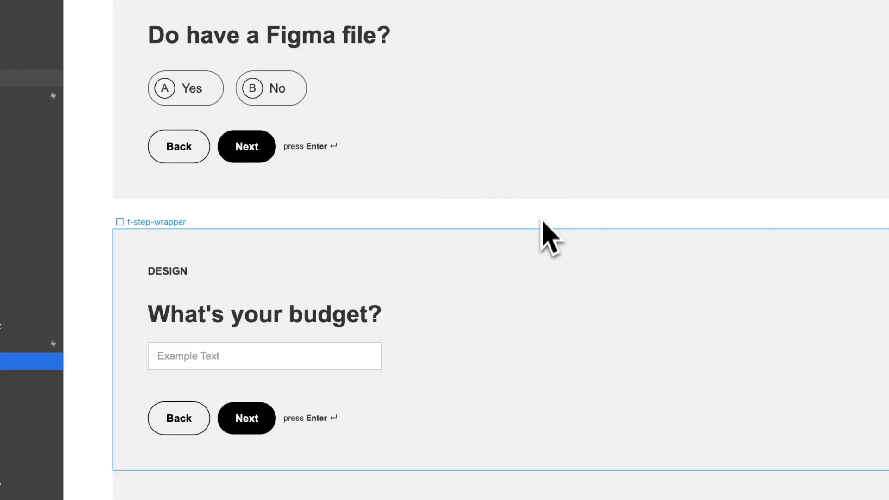
{"action": "scroll", "coordinate": [416, 318], "scroll_direction": "up", "scroll_amount": 8}
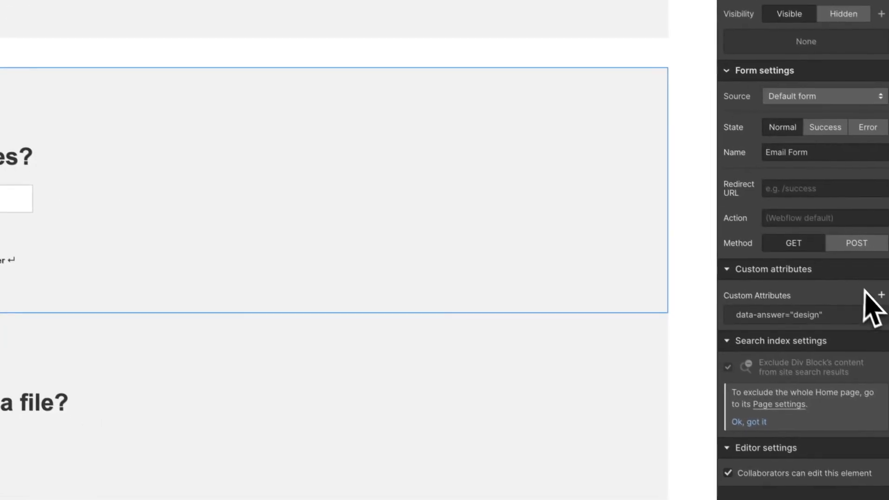
{"action": "left_click", "coordinate": [874, 291]}
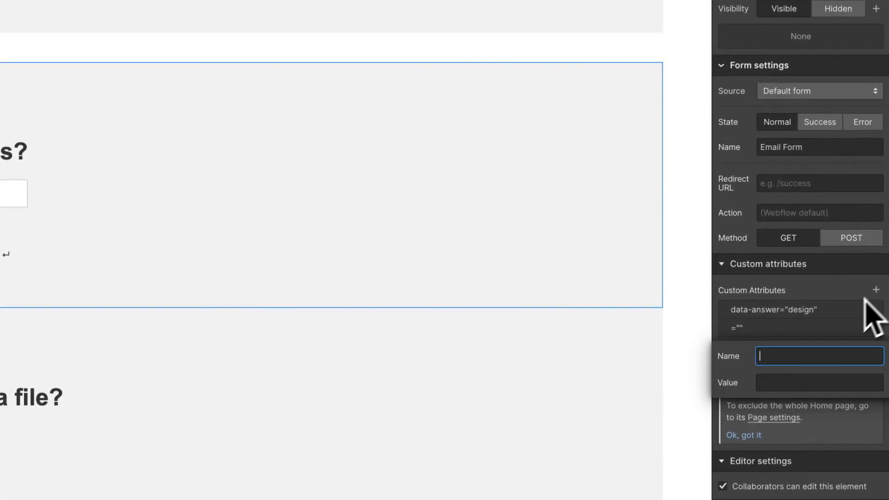
{"action": "type", "text": "data-go"}
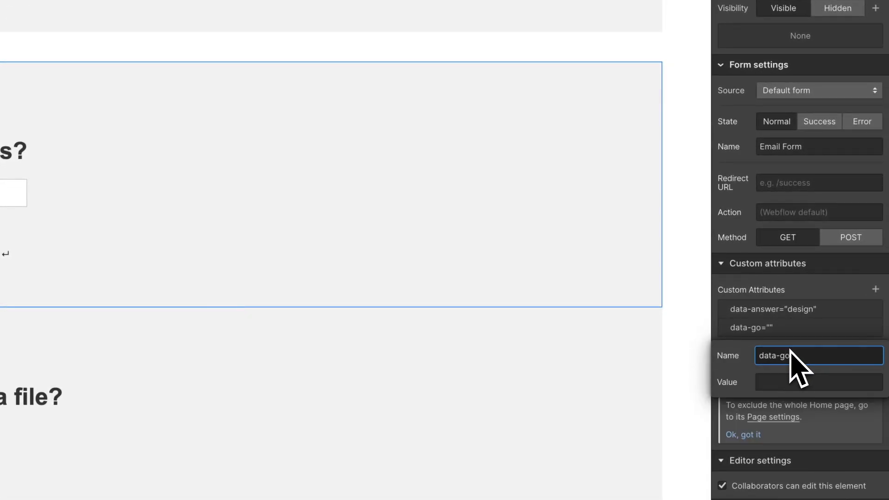
{"action": "type", "text": "-to"}
{"action": "key", "text": "Tab"}
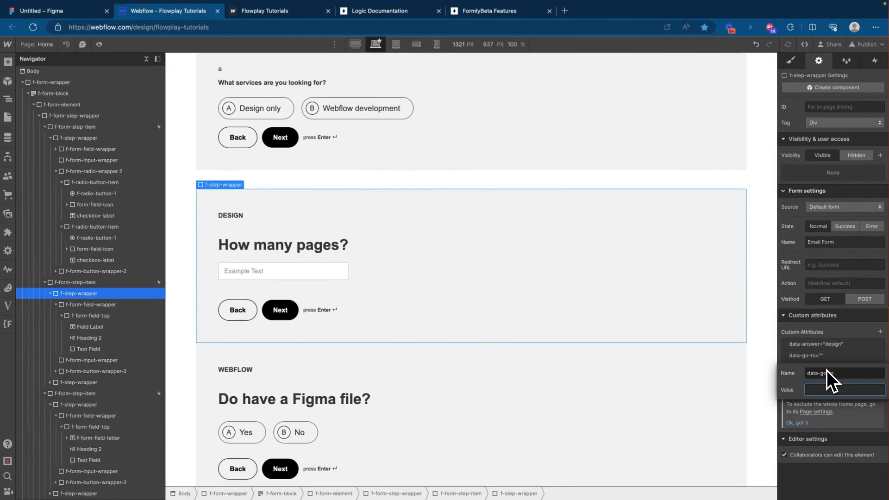
{"action": "type", "text": "budget"}
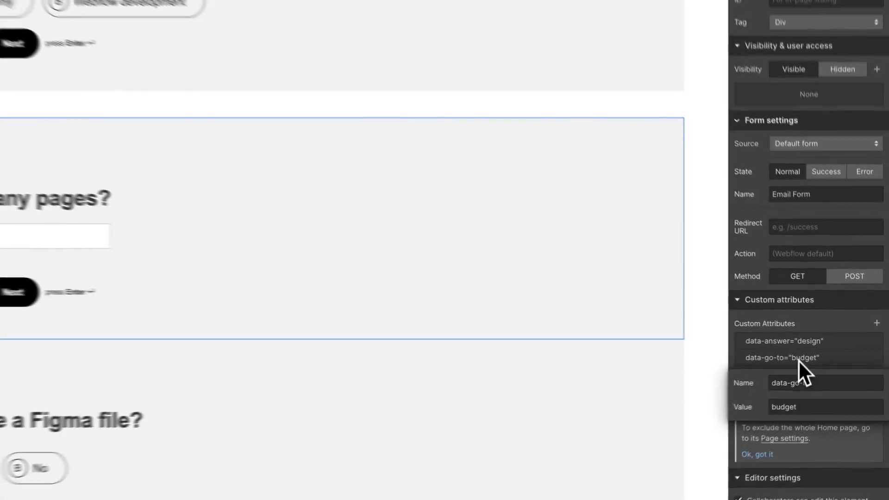
{"action": "key", "text": "Return"}
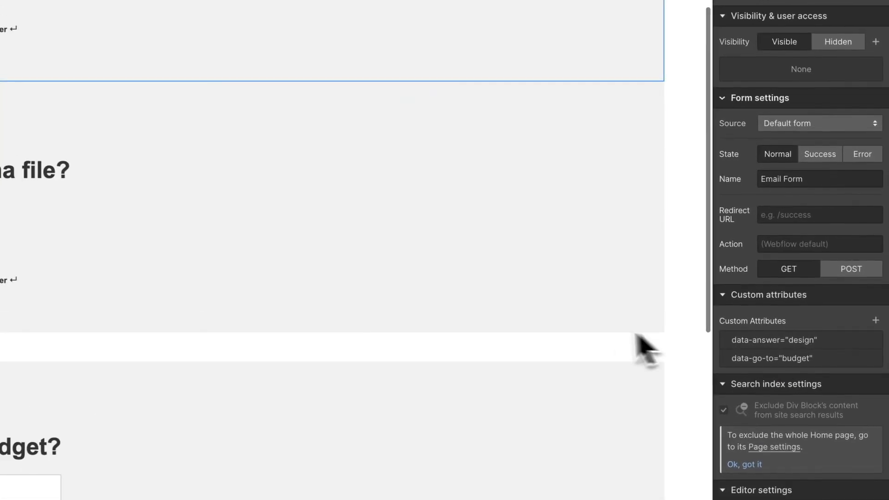
Add a data-answer custom attribute with the value budget to the first What's your budget? step wrapper
{"action": "scroll", "coordinate": [601, 342], "scroll_direction": "down", "scroll_amount": 5}
{"action": "left_click", "coordinate": [466, 267]}
{"action": "left_click", "coordinate": [875, 320]}
{"action": "type", "text": "data-ans"}
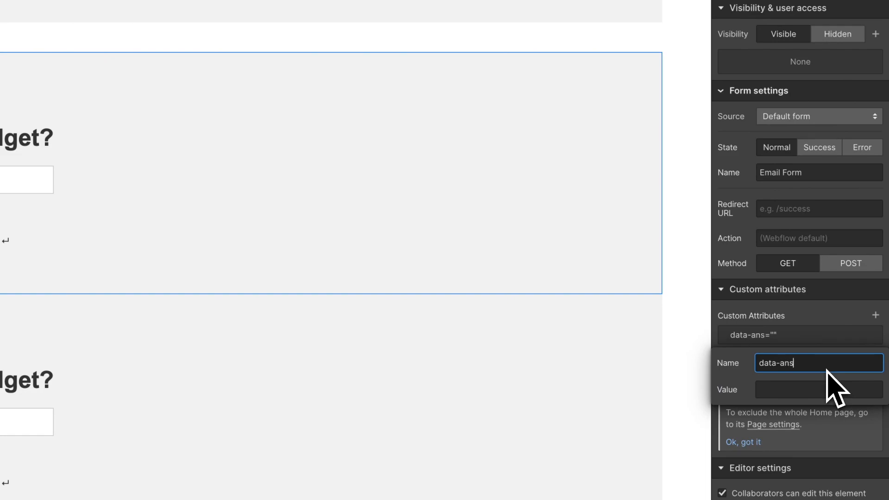
{"action": "type", "text": "wer"}
{"action": "key", "text": "Tab"}
{"action": "type", "text": "budget"}
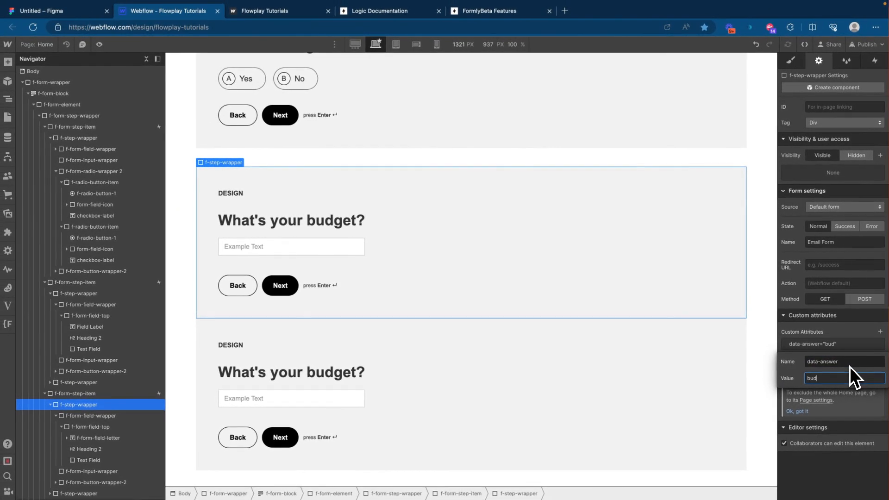
{"action": "key", "text": "Return"}
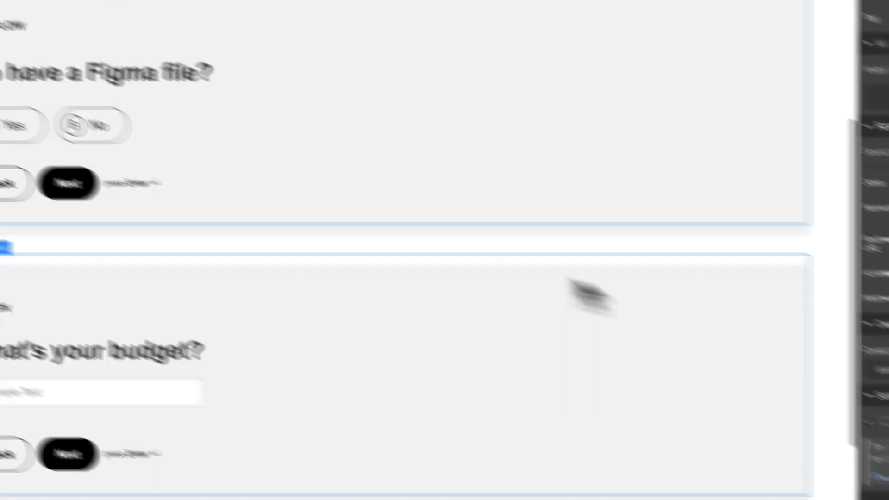
Republish the site to staging and close the publishing dialog
{"action": "scroll", "coordinate": [529, 166], "scroll_direction": "down", "scroll_amount": 6}
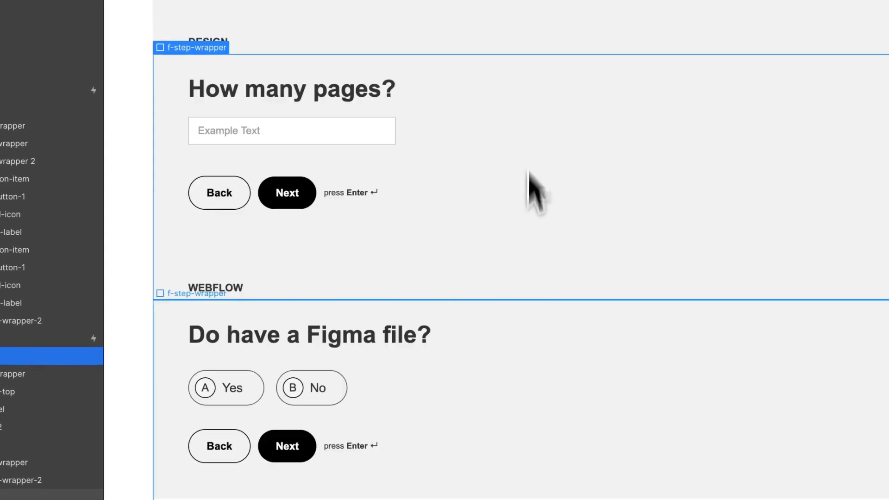
{"action": "left_click", "coordinate": [535, 358]}
{"action": "left_click", "coordinate": [852, 49]}
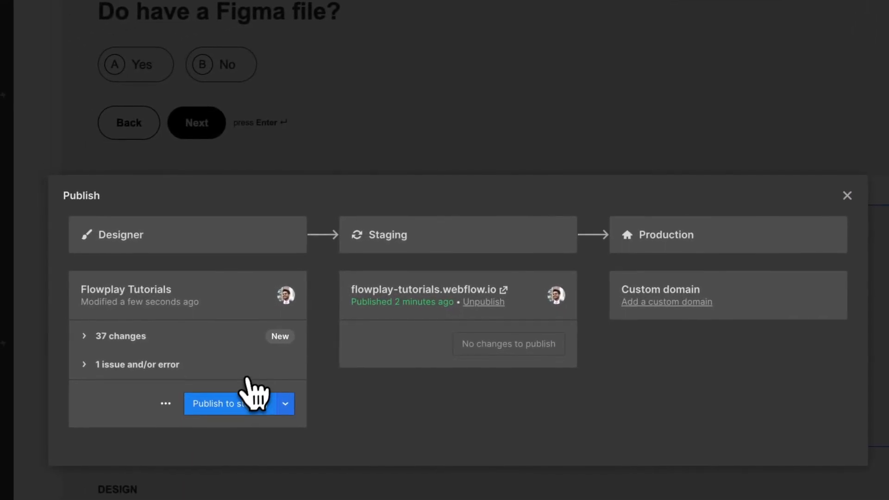
{"action": "left_click", "coordinate": [106, 450]}
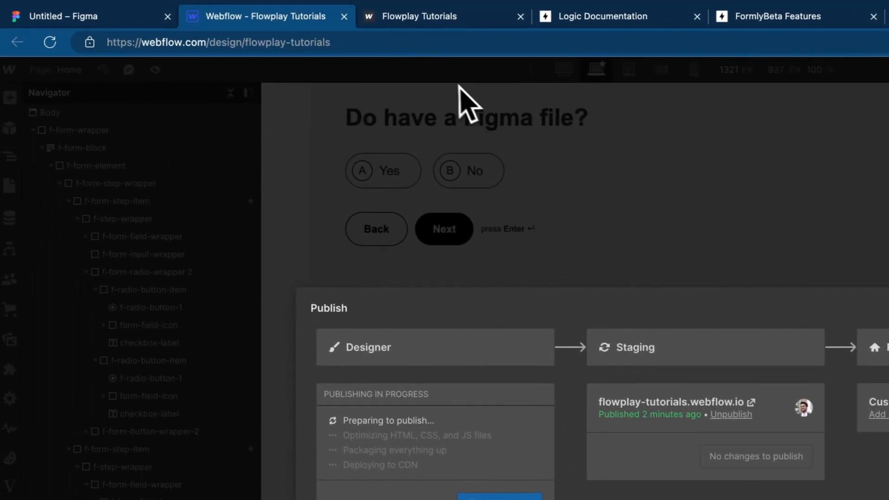
{"action": "left_click", "coordinate": [447, 100]}
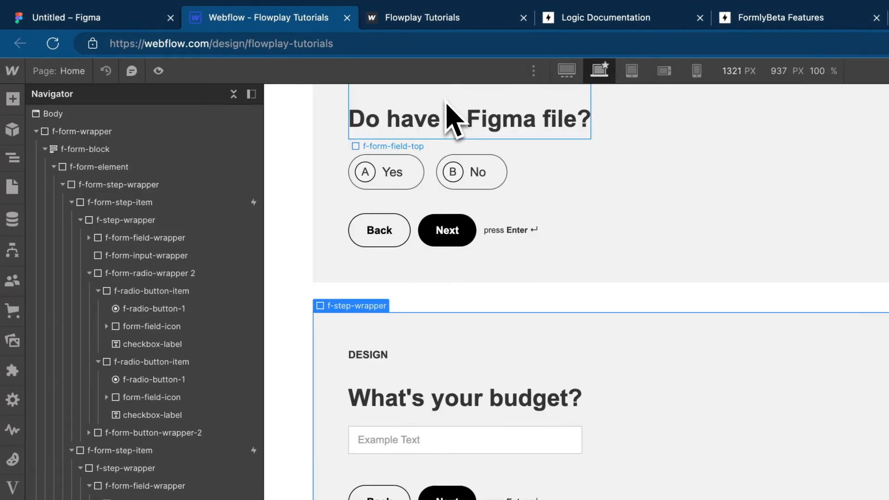
Test the design branch on the published site, answering How many pages? with "asdasd" and continuing to the budget step
{"action": "left_click", "coordinate": [450, 23]}
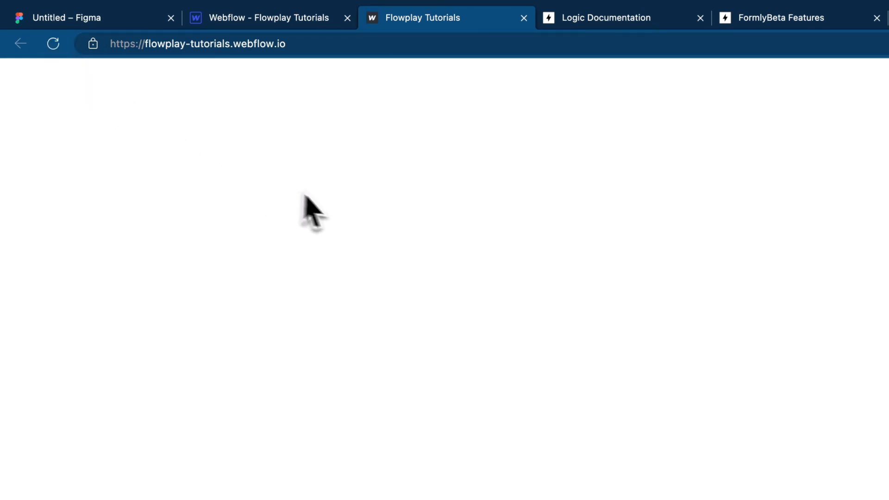
{"action": "left_click", "coordinate": [500, 168]}
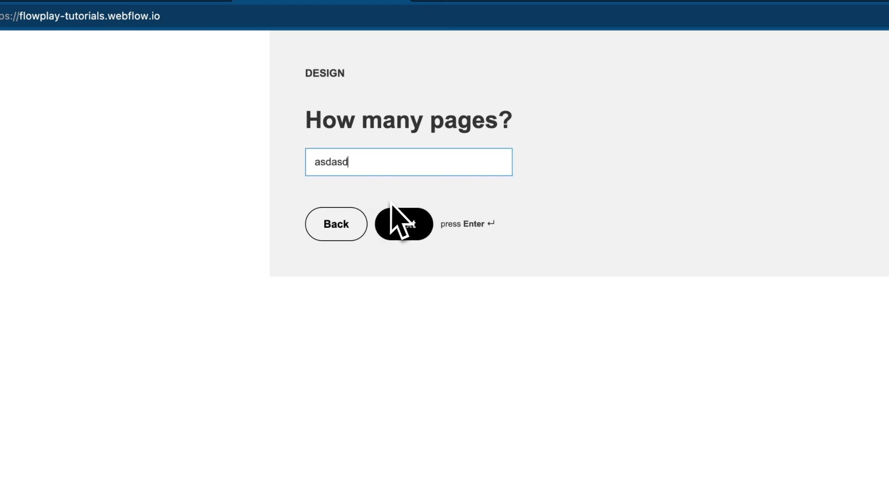
{"action": "left_click", "coordinate": [433, 216]}
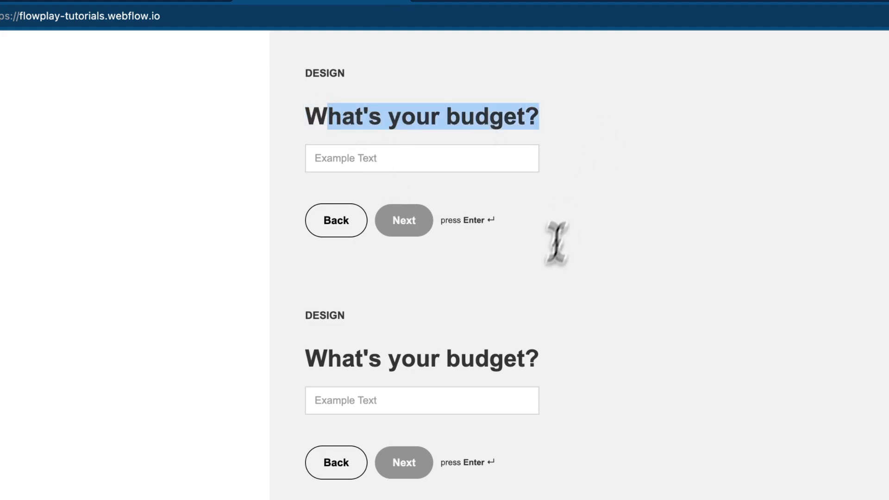
{"action": "triple_click", "coordinate": [496, 337]}
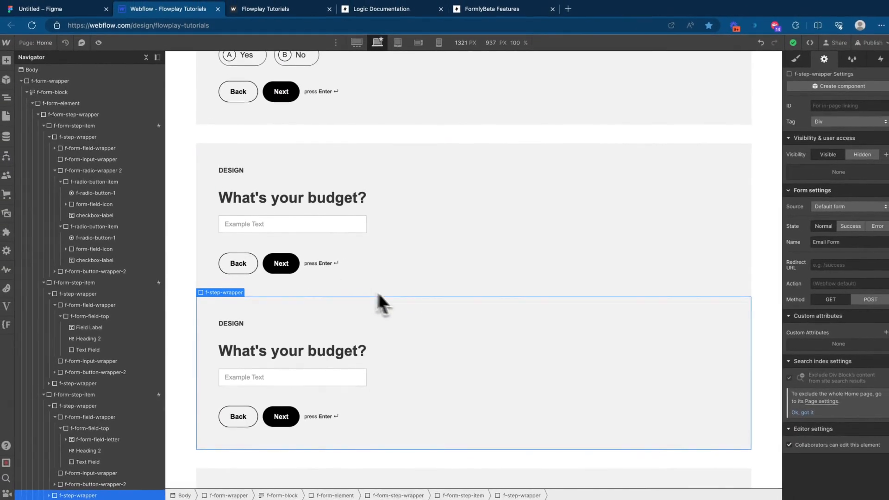
Replace the DESIGN label of the second What's your budget? step with WEBFLOW
{"action": "scroll", "coordinate": [365, 199], "scroll_direction": "up", "scroll_amount": 5}
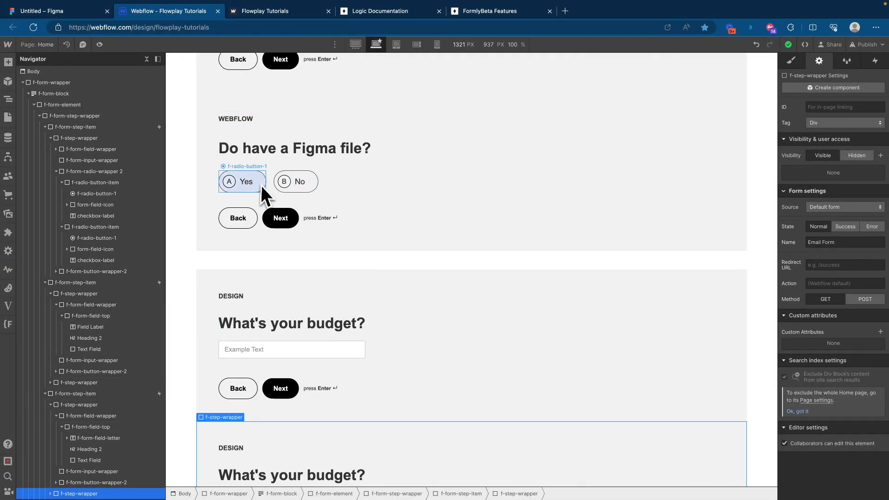
{"action": "scroll", "coordinate": [260, 185], "scroll_direction": "down", "scroll_amount": 4}
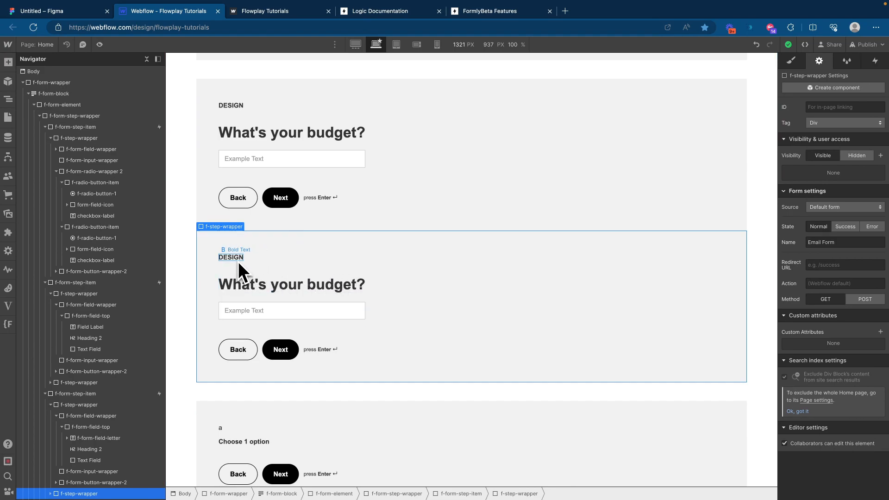
{"action": "scroll", "coordinate": [238, 261], "scroll_direction": "up", "scroll_amount": 4}
{"action": "scroll", "coordinate": [241, 266], "scroll_direction": "down", "scroll_amount": 3}
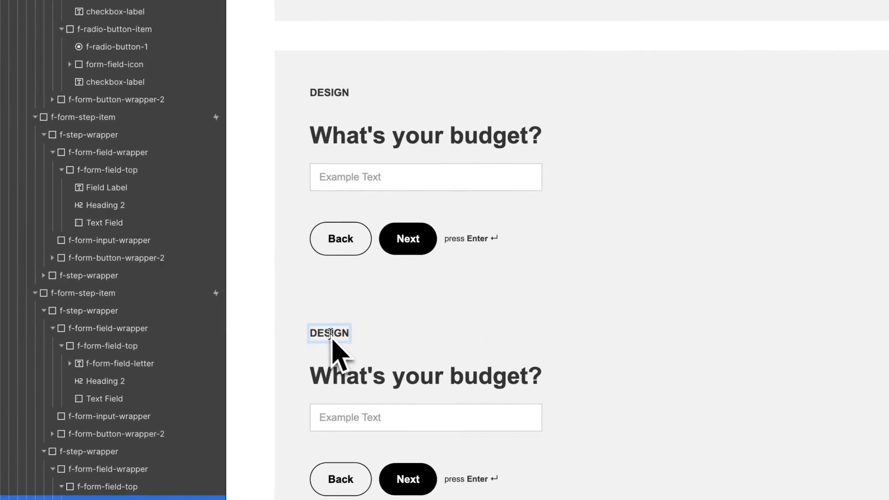
{"action": "scroll", "coordinate": [339, 340], "scroll_direction": "up", "scroll_amount": 4}
{"action": "scroll", "coordinate": [389, 213], "scroll_direction": "down", "scroll_amount": 7}
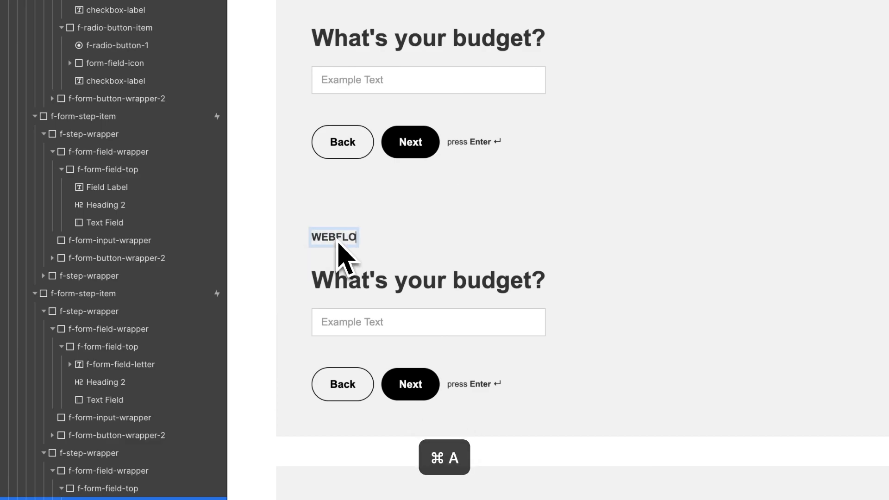
Change the heading of the WEBFLOW-labelled budget step to "Please share you Figma design"
{"action": "key", "text": "super+a"}
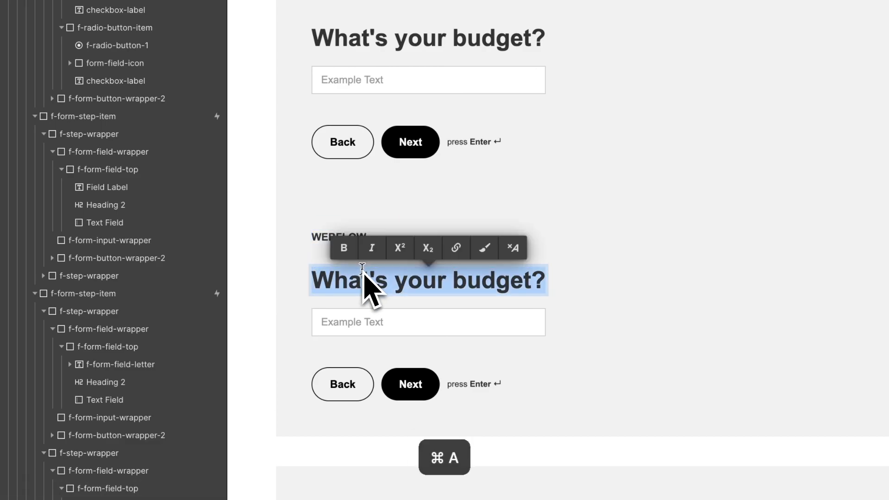
{"action": "type", "text": "What"}
{"action": "key", "text": "BackSpace"}
{"action": "key", "text": "BackSpace"}
{"action": "key", "text": "BackSpace"}
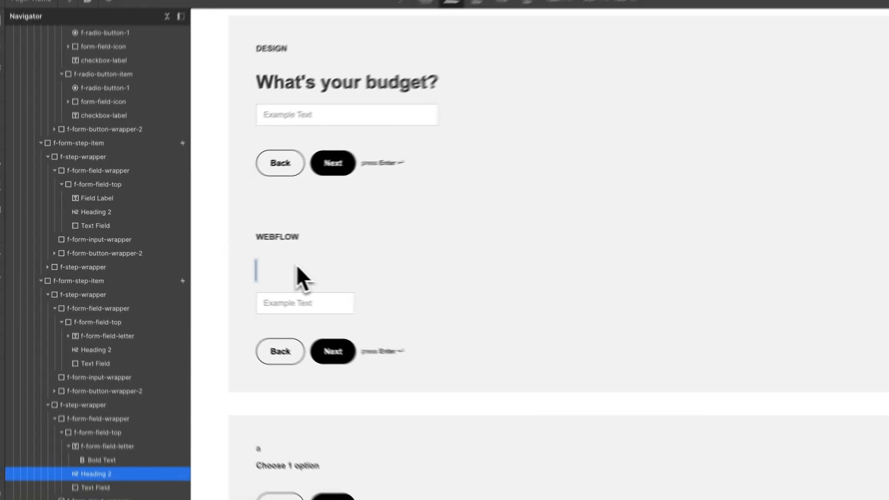
{"action": "type", "text": "Pela"}
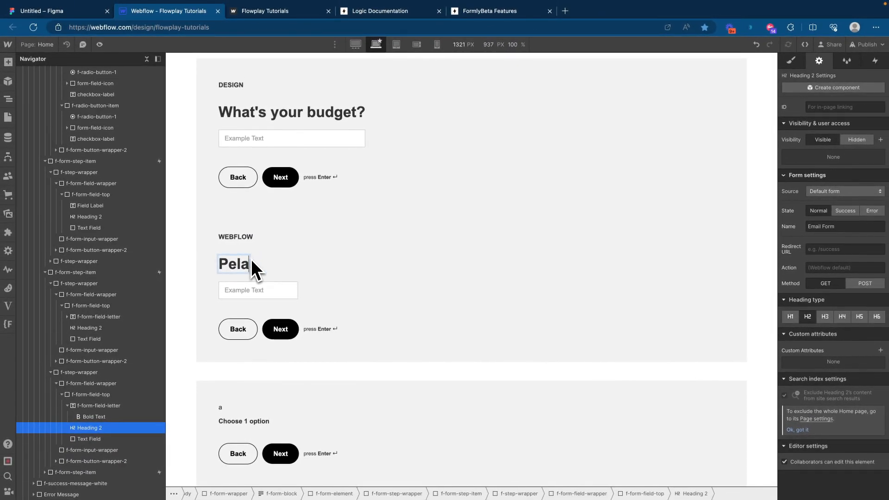
{"action": "key", "text": "BackSpace"}
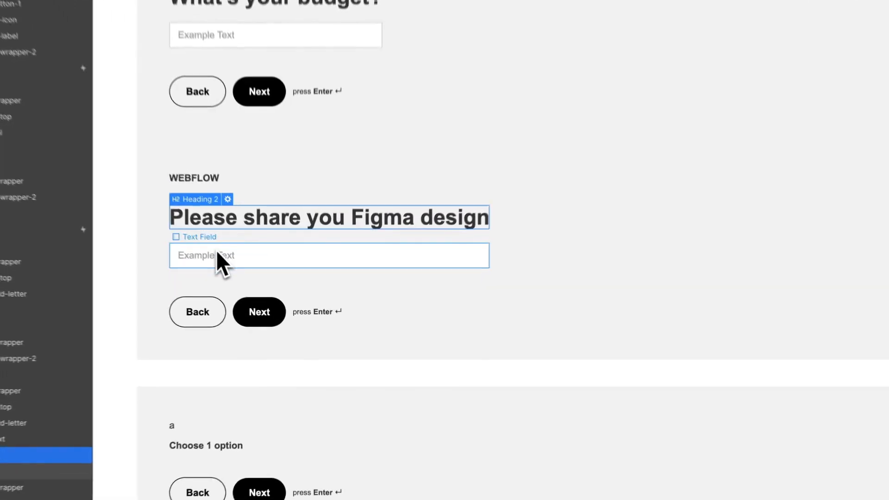
{"action": "left_click", "coordinate": [251, 287]}
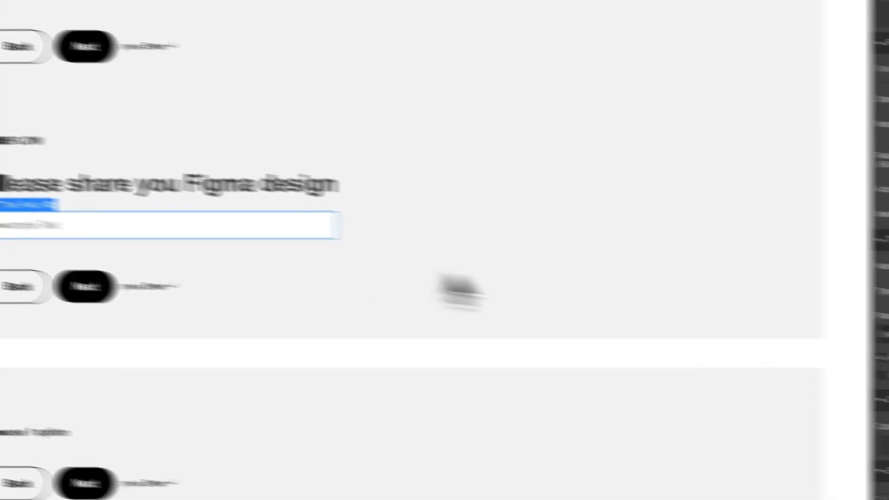
Set the data-go-to attribute of the Yes option under Do have a Figma file? to figma
{"action": "scroll", "coordinate": [108, 309], "scroll_direction": "up", "scroll_amount": 3}
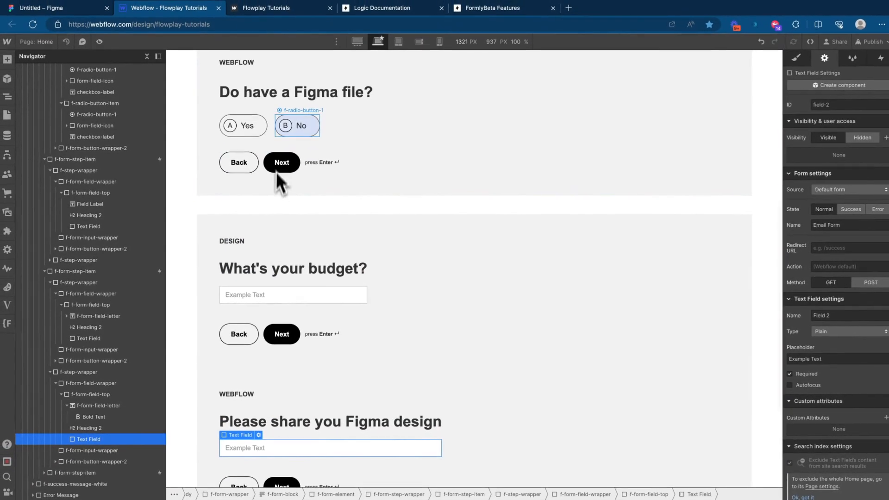
{"action": "scroll", "coordinate": [290, 143], "scroll_direction": "up", "scroll_amount": 3}
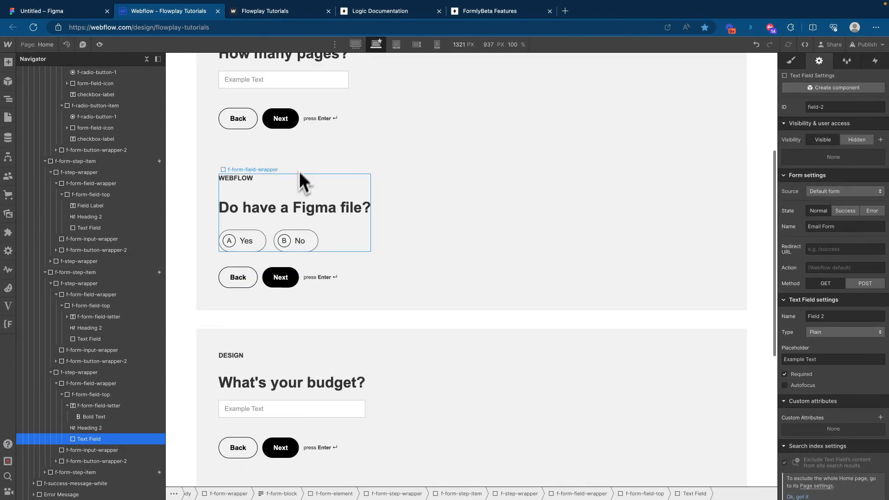
{"action": "scroll", "coordinate": [274, 241], "scroll_direction": "up", "scroll_amount": 1}
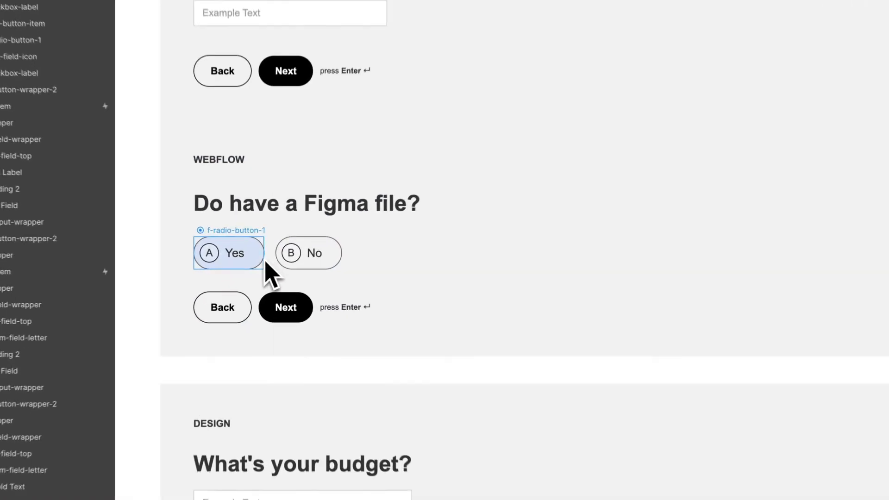
{"action": "left_click", "coordinate": [249, 255]}
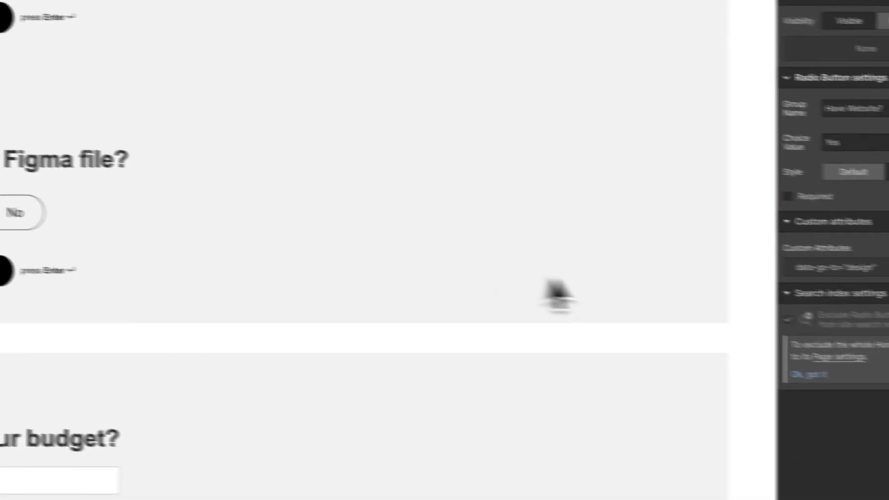
{"action": "left_click", "coordinate": [828, 267]}
{"action": "double_click", "coordinate": [855, 321]}
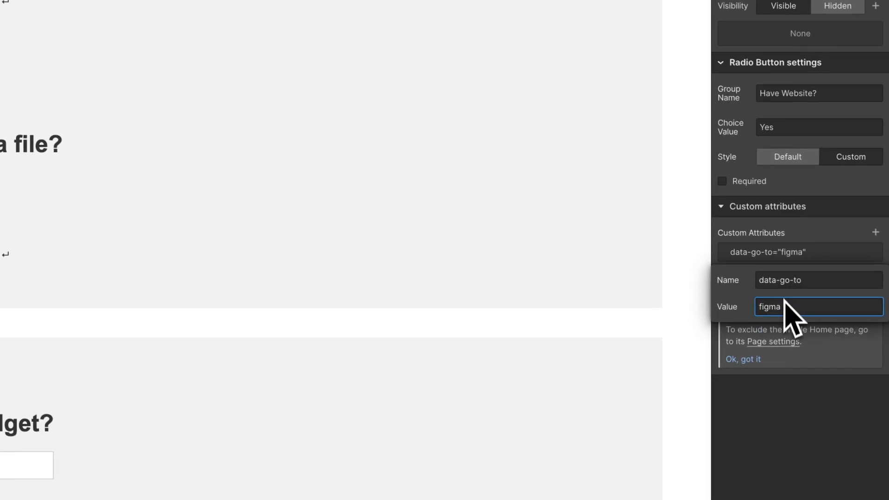
{"action": "key", "text": "Return"}
Add a data-answer custom attribute with the value figma to the Please share you Figma design step wrapper
{"action": "scroll", "coordinate": [332, 327], "scroll_direction": "down", "scroll_amount": 5}
{"action": "left_click", "coordinate": [386, 242]}
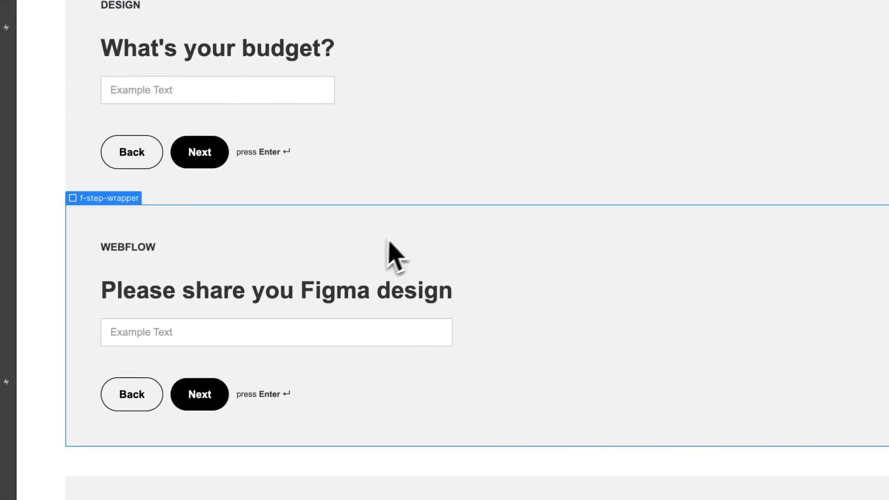
{"action": "left_click", "coordinate": [874, 298]}
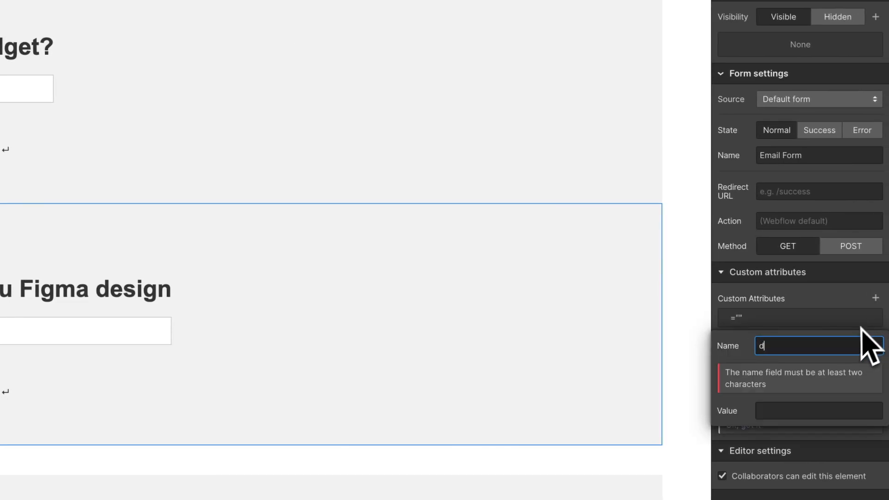
{"action": "type", "text": "data-answe"}
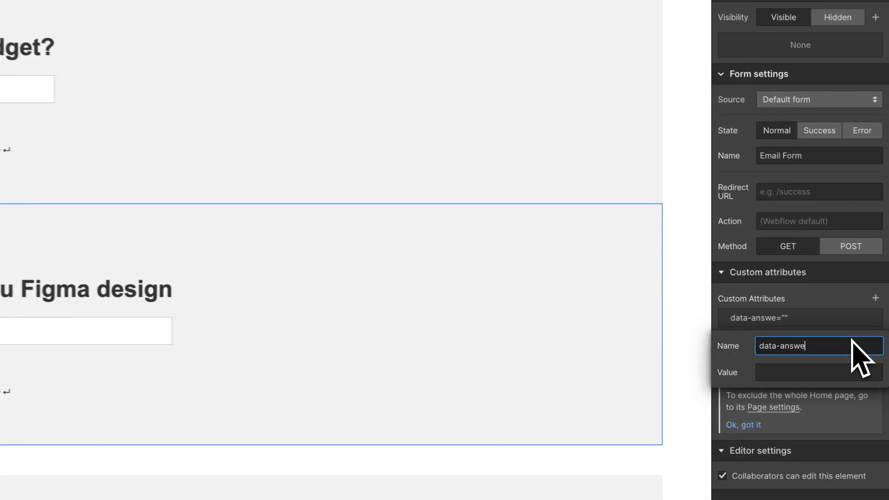
{"action": "type", "text": "r"}
{"action": "key", "text": "Tab"}
{"action": "type", "text": "fg"}
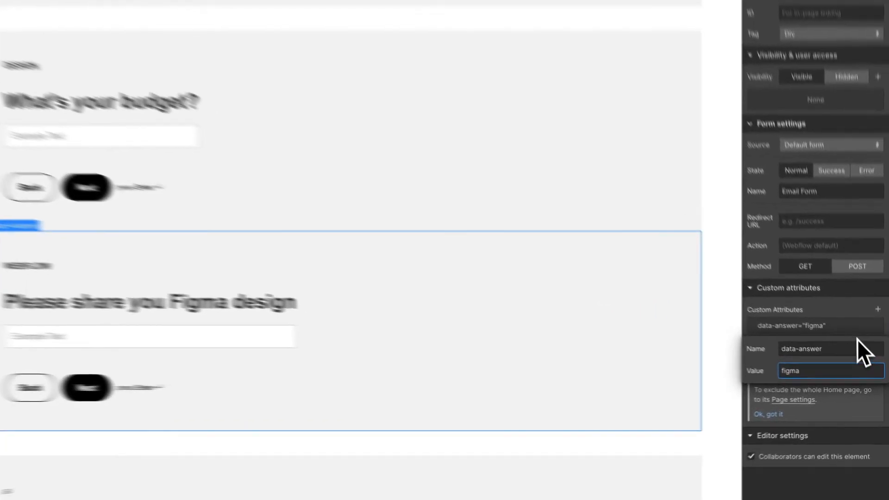
{"action": "key", "text": "Return"}
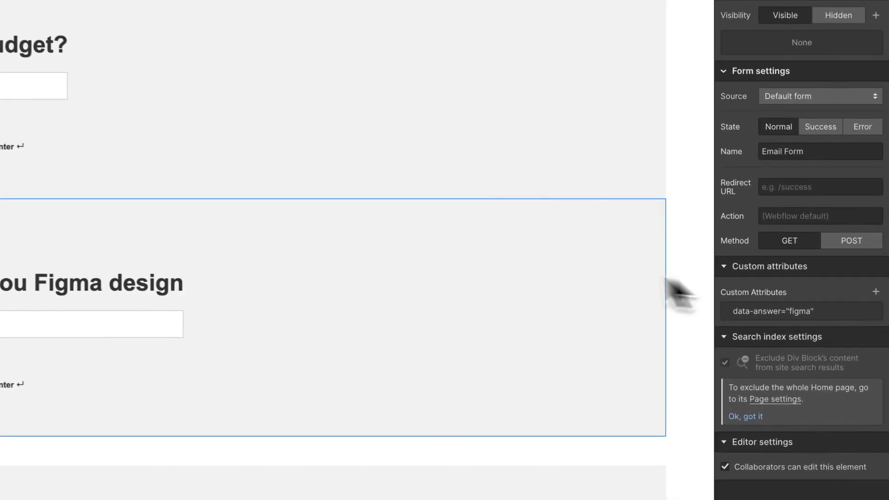
Review the custom attributes on the How many pages? step, the Figma file Yes option and the Please share you Figma design step
{"action": "scroll", "coordinate": [532, 307], "scroll_direction": "up", "scroll_amount": 3}
{"action": "scroll", "coordinate": [296, 223], "scroll_direction": "down", "scroll_amount": 1}
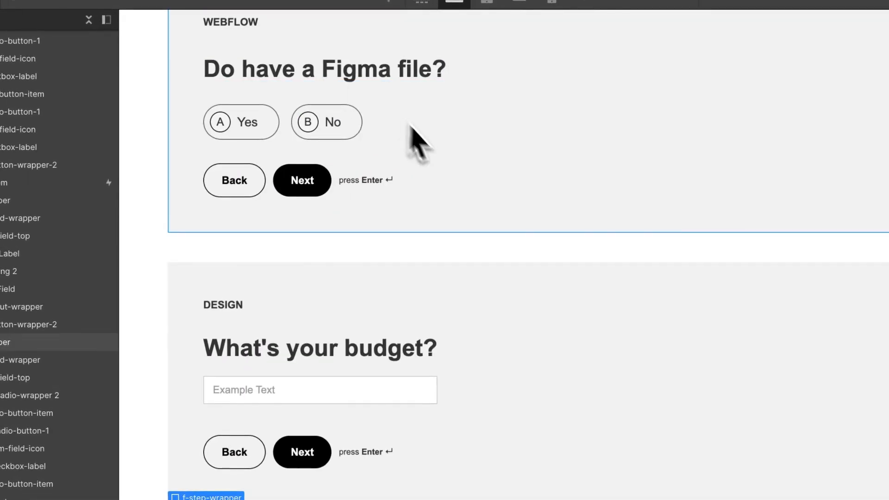
{"action": "scroll", "coordinate": [398, 120], "scroll_direction": "up", "scroll_amount": 8}
{"action": "left_click", "coordinate": [546, 314]}
{"action": "scroll", "coordinate": [562, 377], "scroll_direction": "down", "scroll_amount": 8}
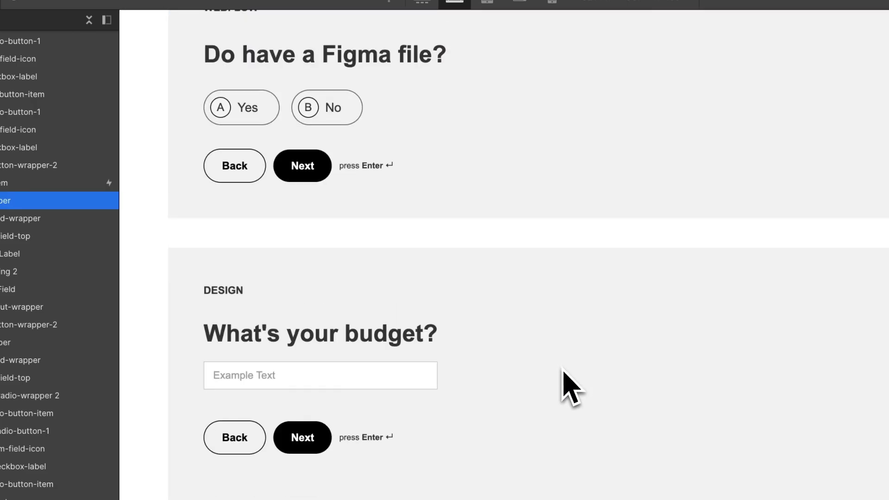
{"action": "scroll", "coordinate": [550, 300], "scroll_direction": "up", "scroll_amount": 8}
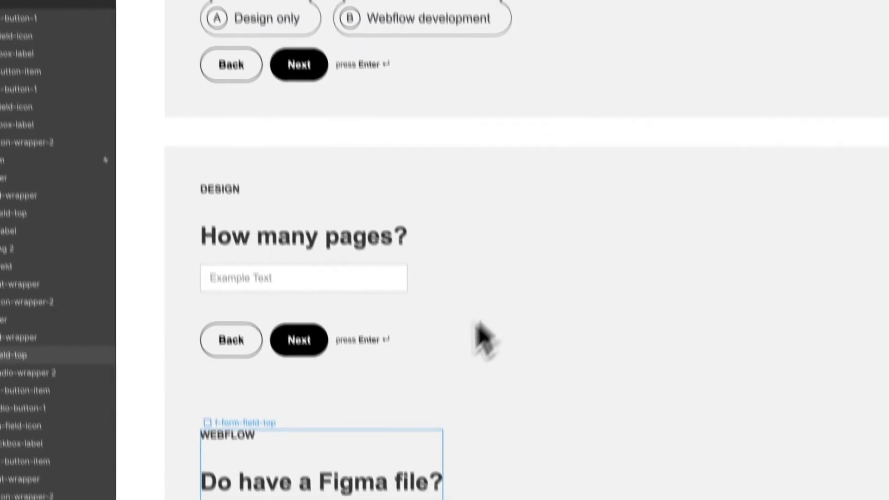
{"action": "scroll", "coordinate": [484, 334], "scroll_direction": "down", "scroll_amount": 2}
{"action": "left_click", "coordinate": [256, 332]}
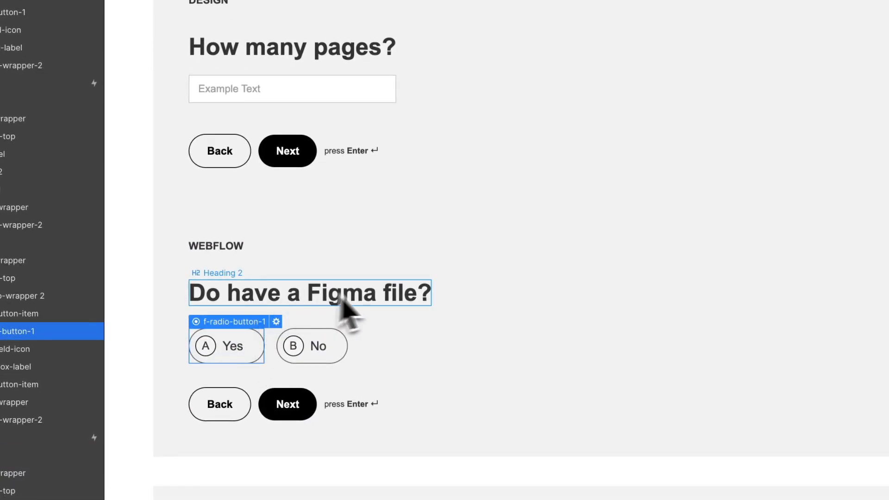
{"action": "left_click", "coordinate": [532, 410]}
{"action": "scroll", "coordinate": [568, 413], "scroll_direction": "down", "scroll_amount": 3}
{"action": "scroll", "coordinate": [568, 413], "scroll_direction": "down", "scroll_amount": 7}
{"action": "left_click", "coordinate": [418, 322]}
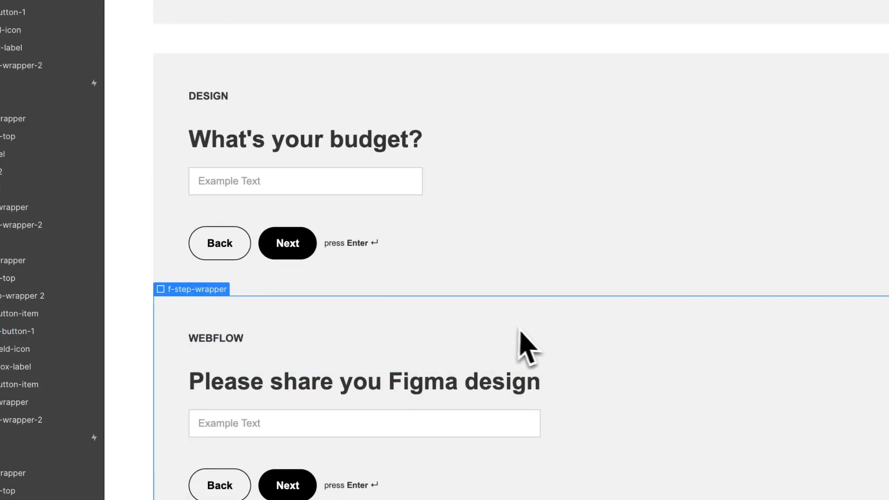
{"action": "scroll", "coordinate": [527, 333], "scroll_direction": "up", "scroll_amount": 5}
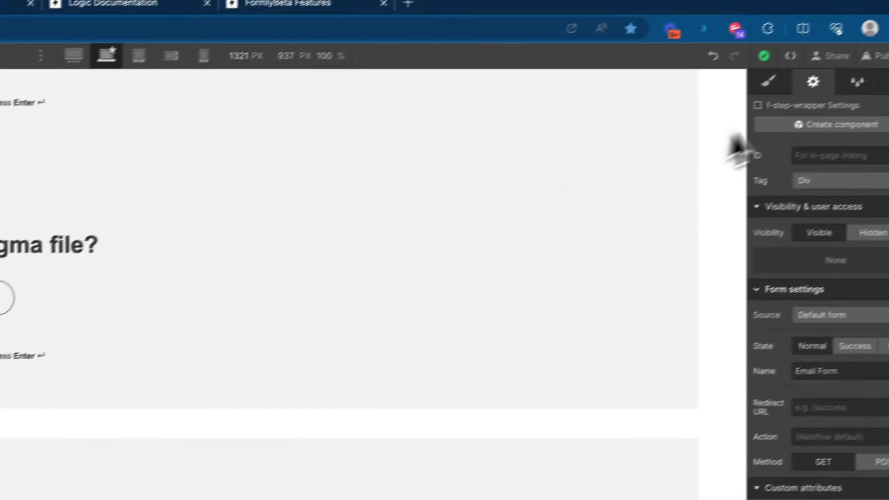
Publish the updated form to staging and close the publishing dialog
{"action": "left_click", "coordinate": [851, 70]}
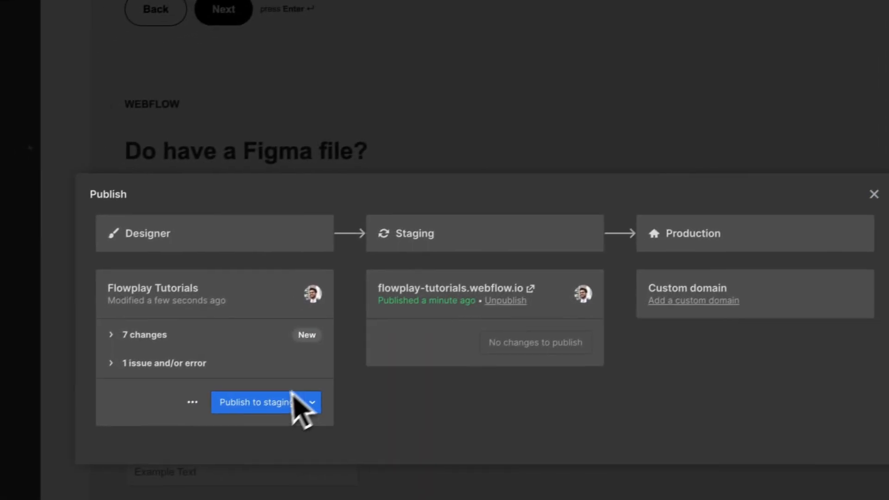
{"action": "left_click", "coordinate": [182, 440]}
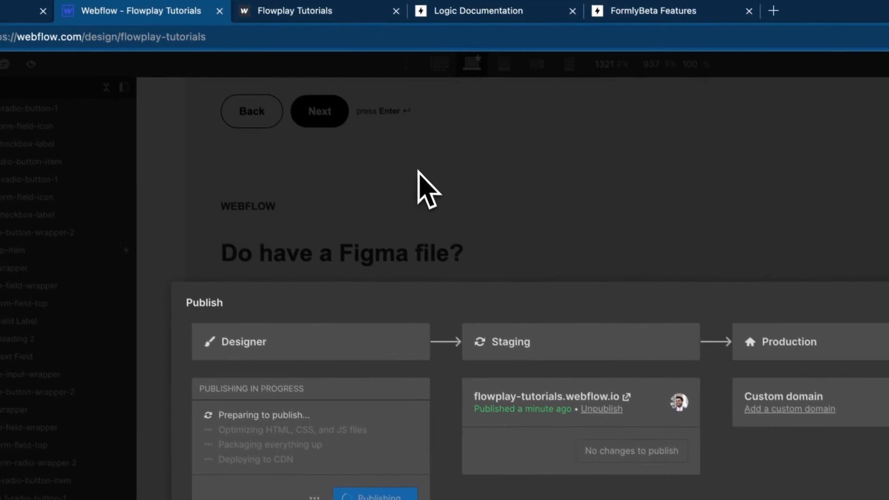
{"action": "left_click", "coordinate": [418, 172]}
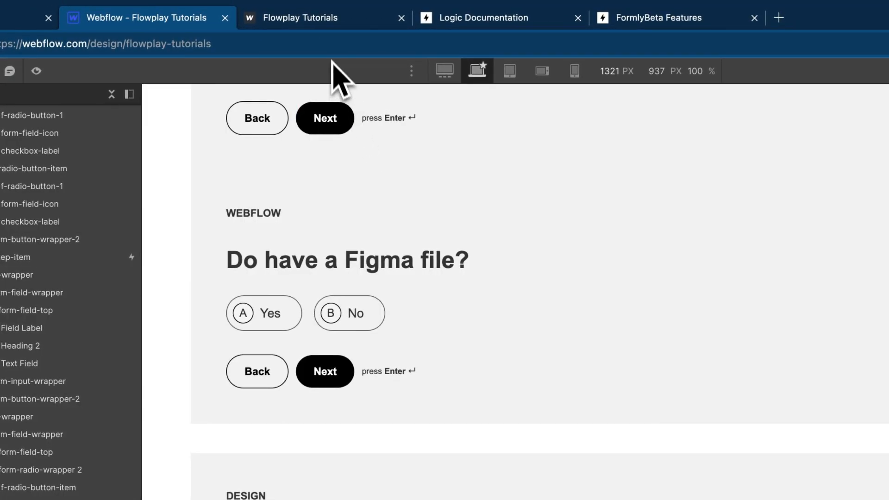
Reload the published site and test the Design only branch through the How many pages? and What's your budget? steps
{"action": "left_click", "coordinate": [336, 20]}
{"action": "key", "text": "super+r"}
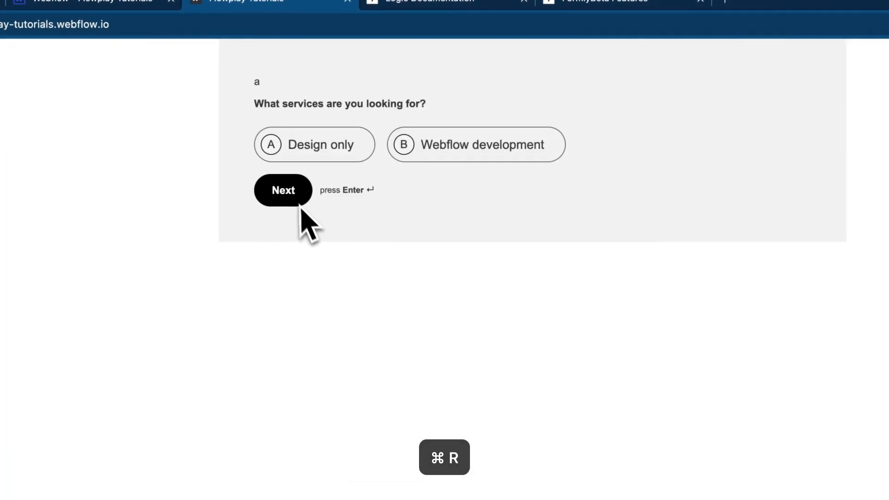
{"action": "left_click", "coordinate": [318, 159]}
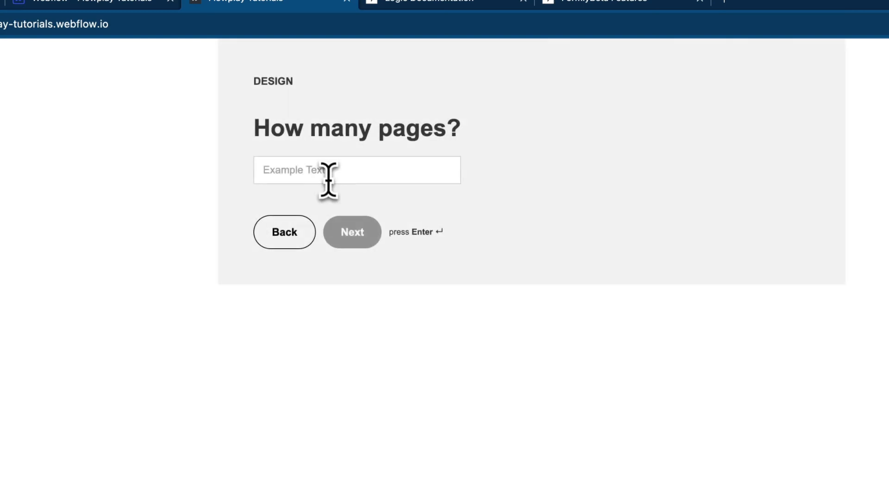
{"action": "left_click", "coordinate": [337, 229]}
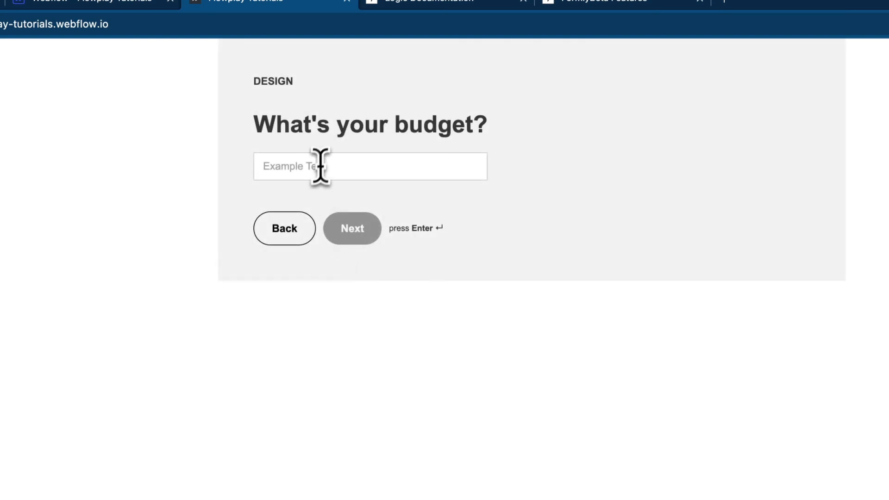
{"action": "left_click", "coordinate": [346, 233]}
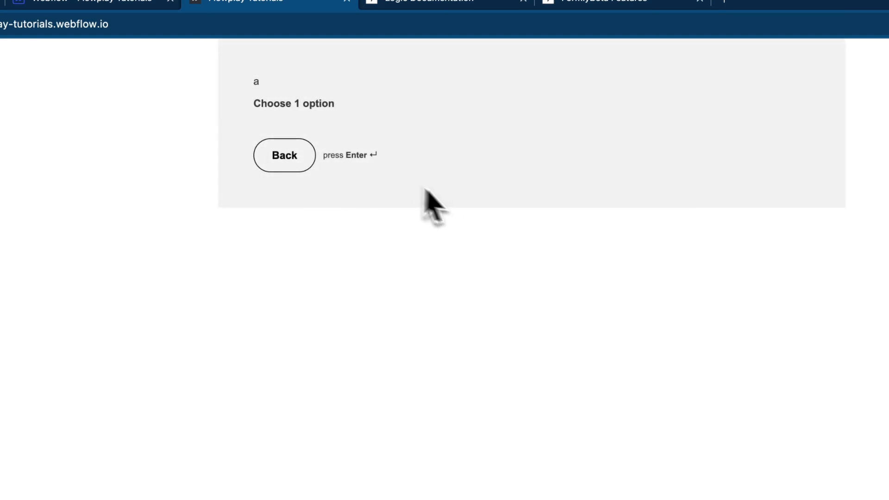
Return to the services question and test the Webflow development branch, answering the Please share you Figma design step with "as" and continuing
{"action": "left_click", "coordinate": [302, 153]}
{"action": "left_click", "coordinate": [289, 227]}
{"action": "left_click", "coordinate": [290, 222]}
{"action": "left_click", "coordinate": [432, 160]}
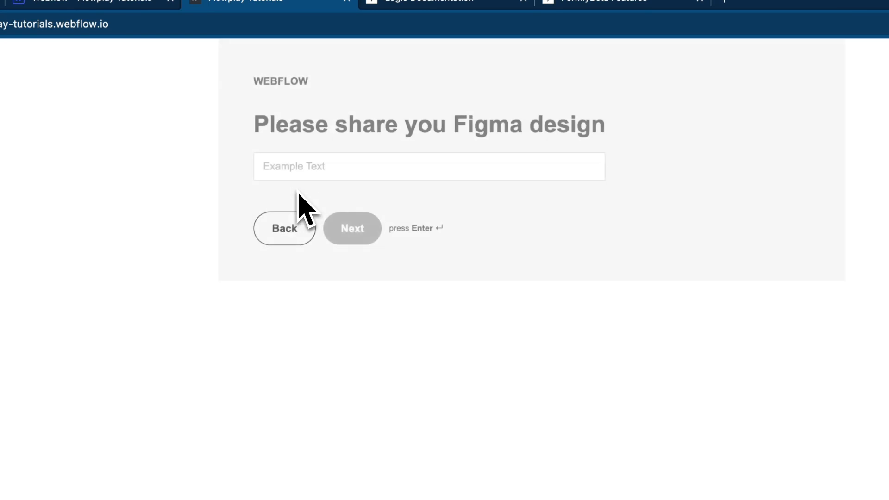
{"action": "type", "text": "as"}
{"action": "left_click", "coordinate": [354, 226]}
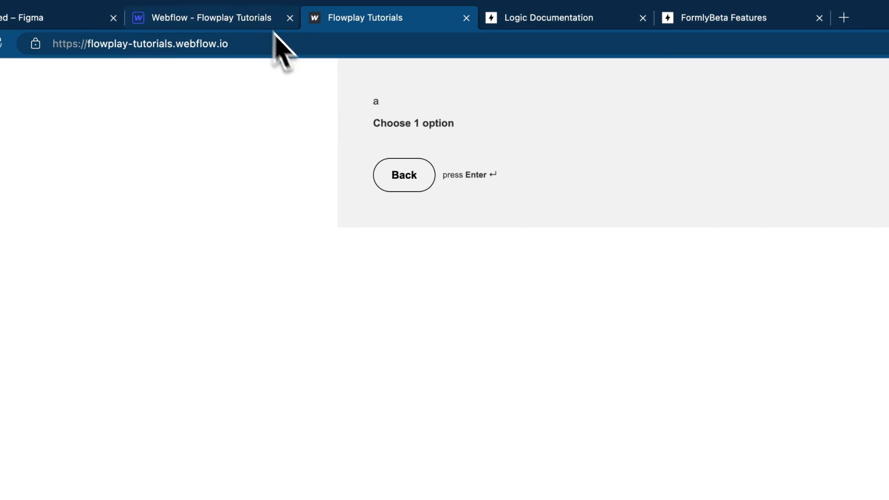
Go back to Do have a Figma file? and test the No option
{"action": "left_click", "coordinate": [399, 174]}
{"action": "left_click", "coordinate": [407, 247]}
{"action": "left_click", "coordinate": [494, 202]}
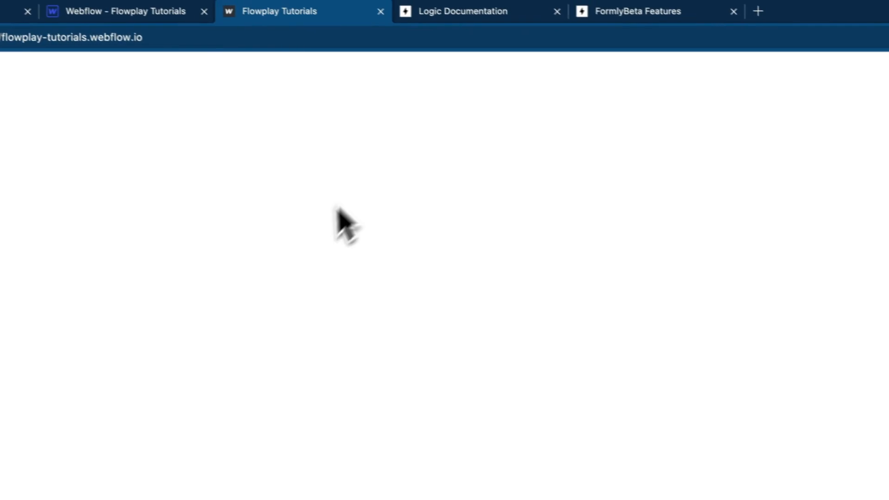
Review the remaining form steps in Webflow and compare them with the Figma diagram's paths to Contact details
{"action": "left_click", "coordinate": [232, 16]}
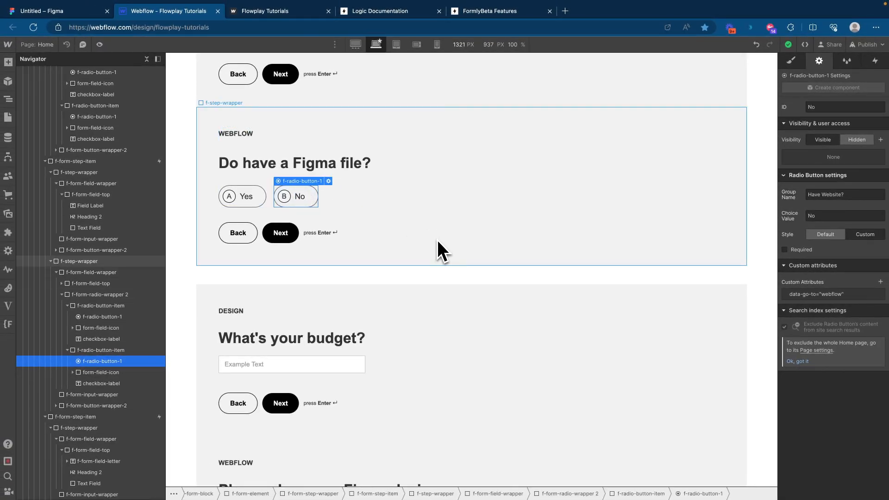
{"action": "scroll", "coordinate": [437, 240], "scroll_direction": "down", "scroll_amount": 5}
{"action": "scroll", "coordinate": [436, 238], "scroll_direction": "up", "scroll_amount": 2}
{"action": "scroll", "coordinate": [437, 237], "scroll_direction": "up", "scroll_amount": 1}
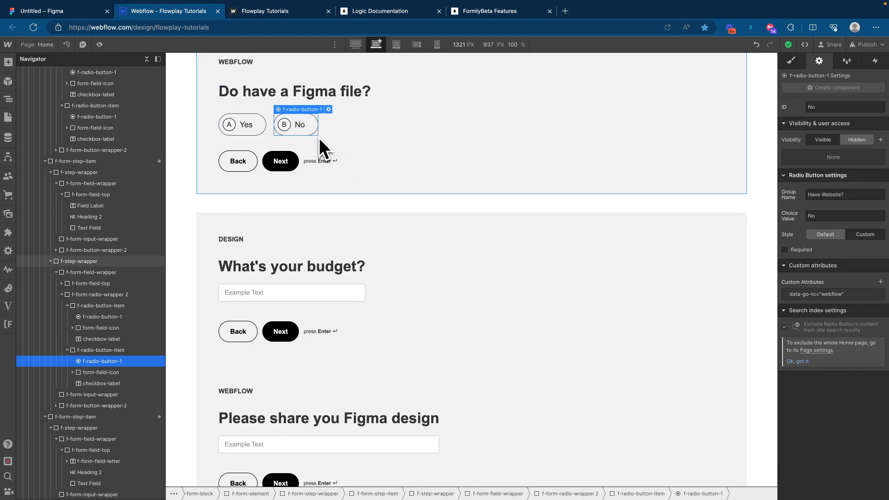
{"action": "scroll", "coordinate": [360, 212], "scroll_direction": "down", "scroll_amount": 1}
{"action": "scroll", "coordinate": [360, 212], "scroll_direction": "down", "scroll_amount": 3}
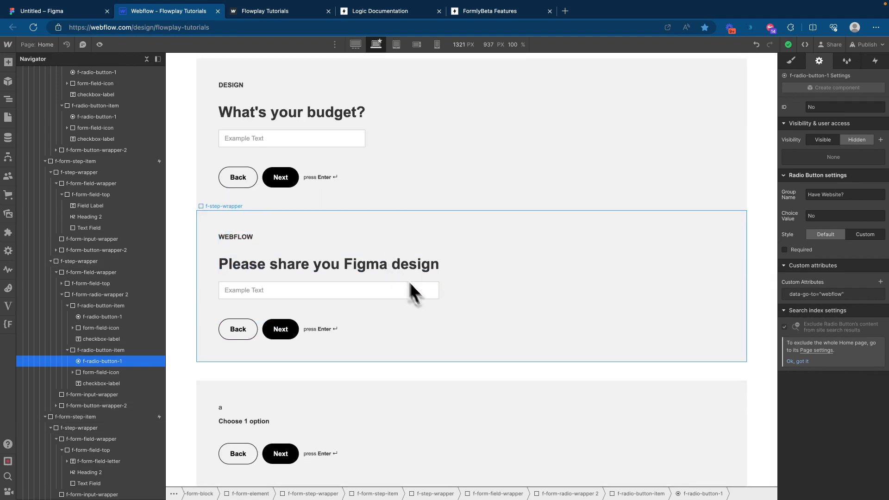
{"action": "scroll", "coordinate": [407, 354], "scroll_direction": "up", "scroll_amount": 1}
{"action": "left_click", "coordinate": [343, 401]}
{"action": "scroll", "coordinate": [296, 410], "scroll_direction": "down", "scroll_amount": 1}
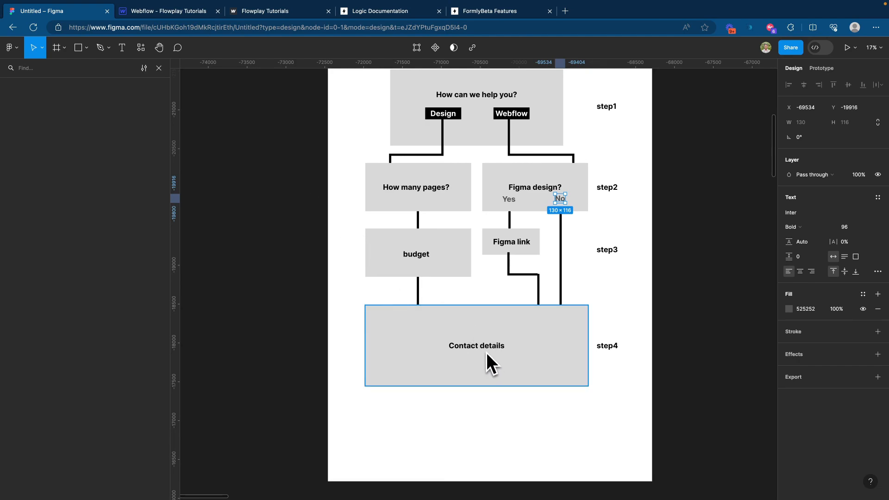
{"action": "scroll", "coordinate": [534, 371], "scroll_direction": "down", "scroll_amount": 2}
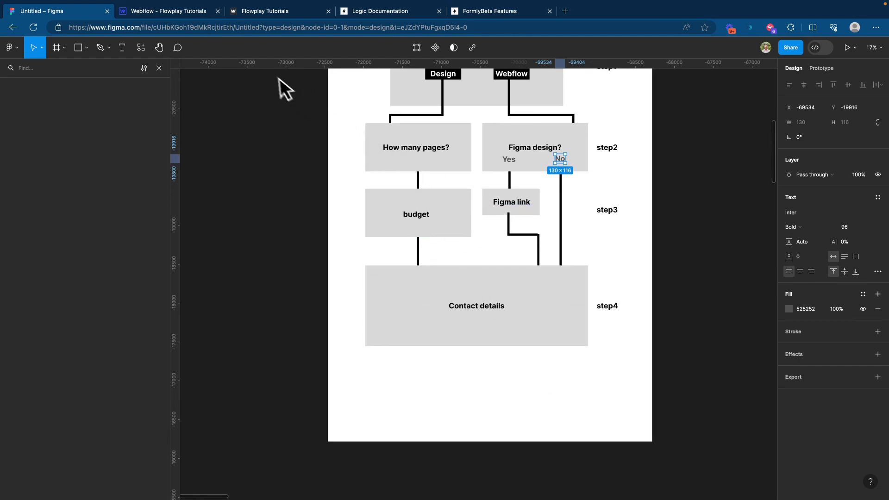
{"action": "scroll", "coordinate": [581, 257], "scroll_direction": "up", "scroll_amount": 3}
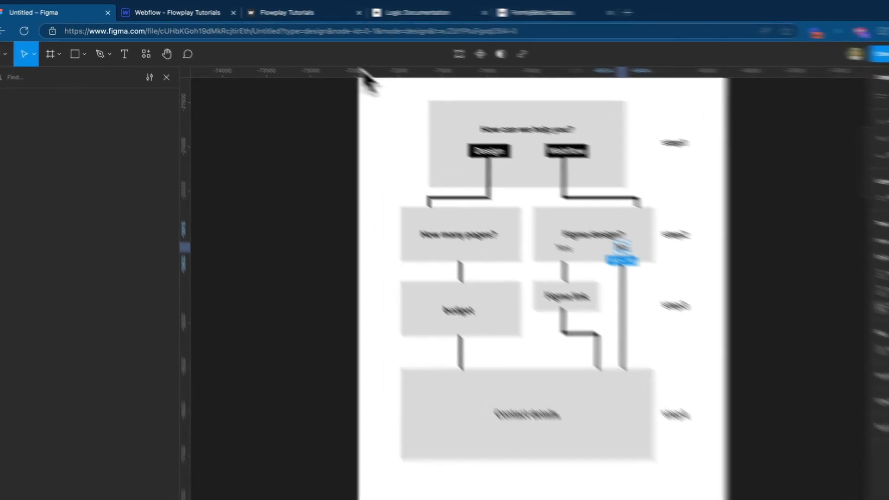
Back in Webflow, replace the last step's "Choose 1 option" label with a copy of the "Please share you Figma design" heading
{"action": "left_click", "coordinate": [190, 12]}
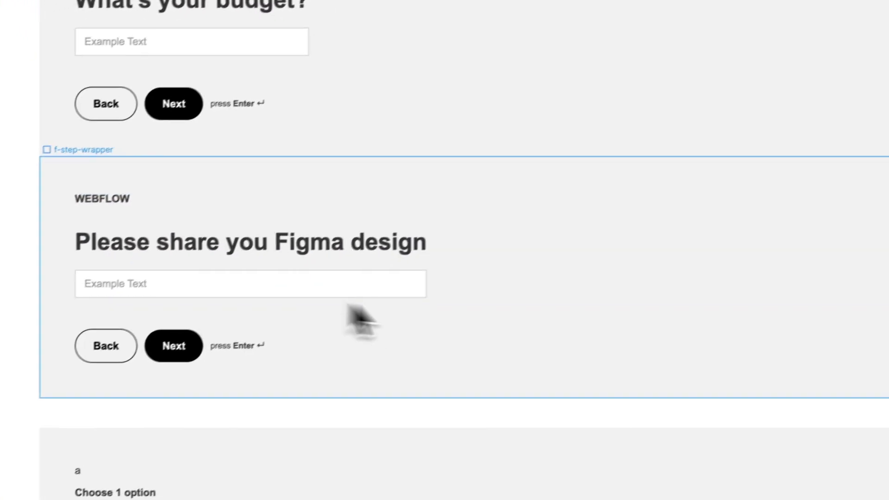
{"action": "left_click", "coordinate": [815, 472]}
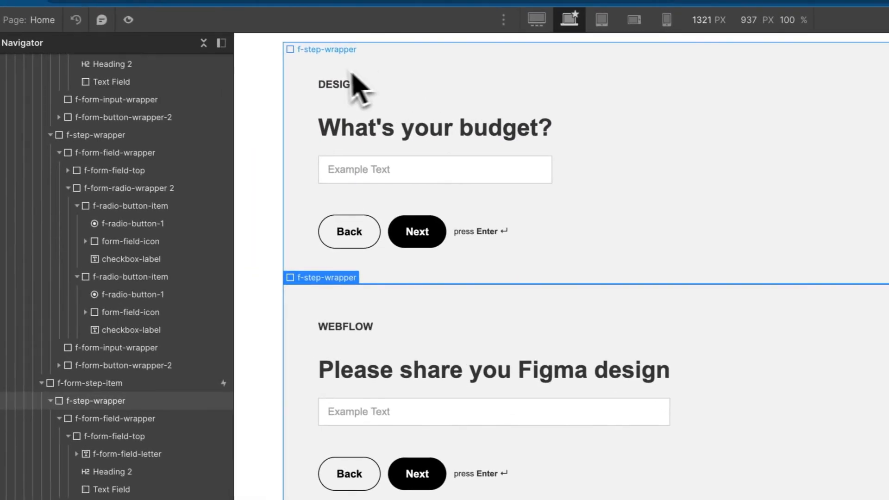
{"action": "left_click", "coordinate": [207, 44]}
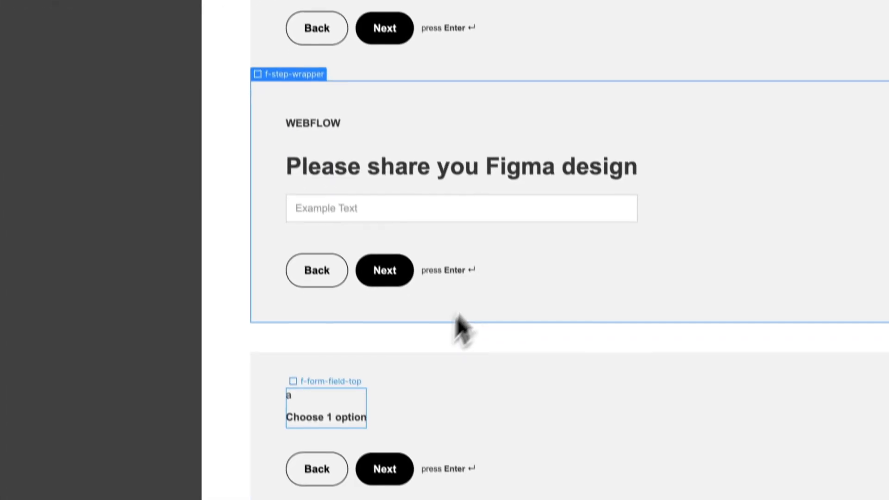
{"action": "left_click", "coordinate": [329, 403]}
{"action": "left_click", "coordinate": [371, 372]}
{"action": "key", "text": "super+c"}
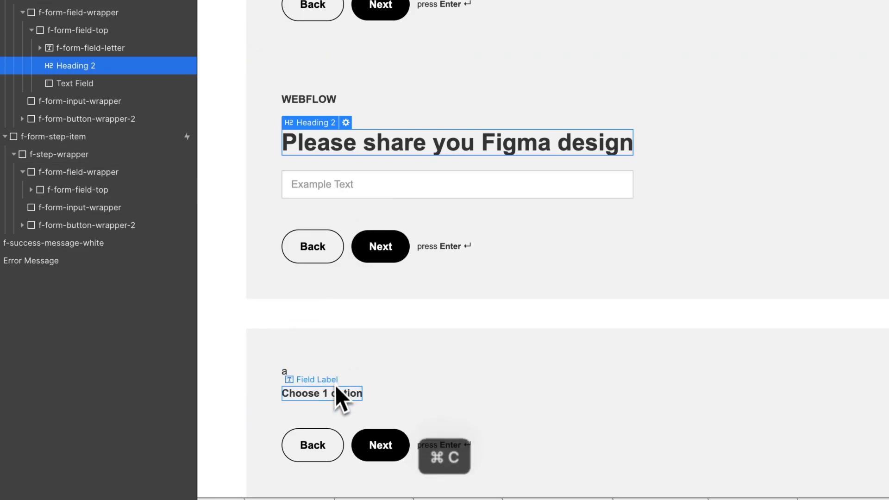
{"action": "left_click", "coordinate": [322, 394]}
{"action": "key", "text": "super+v"}
{"action": "key", "text": "Delete"}
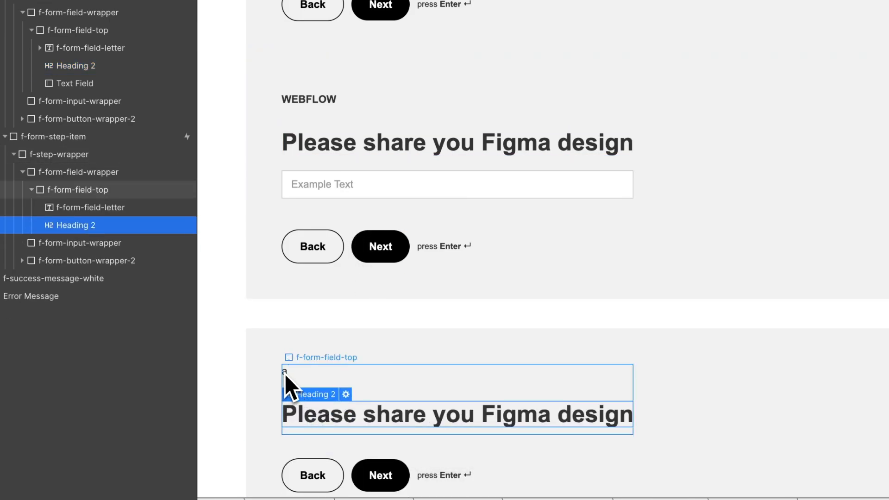
Change the small "a" label above the last step's heading to "FINAL STEP" and make it bold
{"action": "left_click", "coordinate": [286, 373]}
{"action": "double_click", "coordinate": [285, 370]}
{"action": "key", "text": "super+a"}
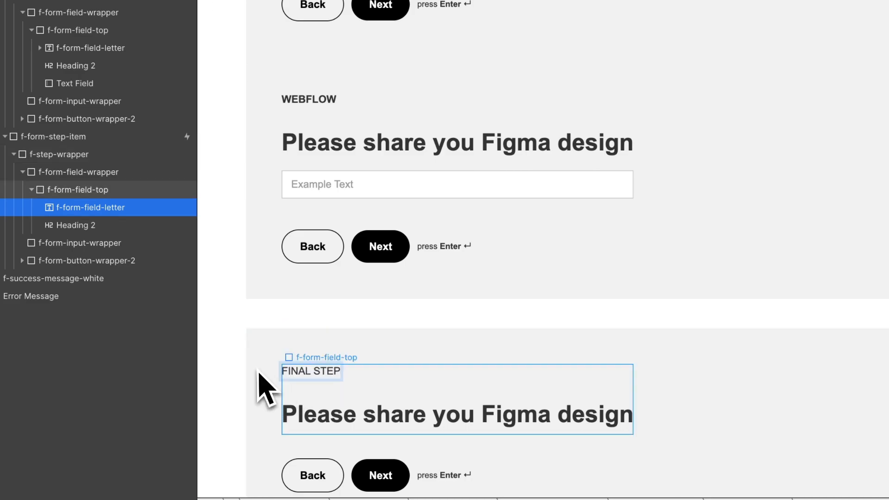
{"action": "triple_click", "coordinate": [300, 371]}
{"action": "scroll", "coordinate": [307, 372], "scroll_direction": "down", "scroll_amount": 1}
{"action": "scroll", "coordinate": [309, 372], "scroll_direction": "up", "scroll_amount": 1}
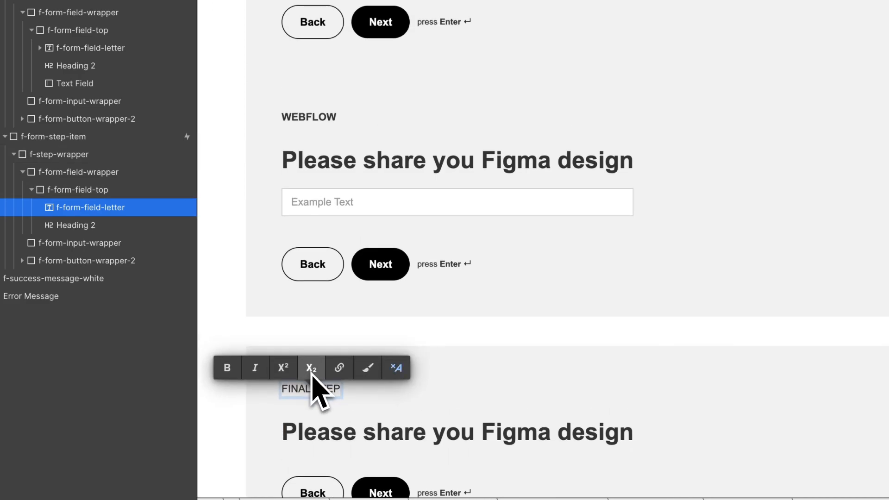
{"action": "scroll", "coordinate": [389, 417], "scroll_direction": "down", "scroll_amount": 1}
{"action": "key", "text": "super+b"}
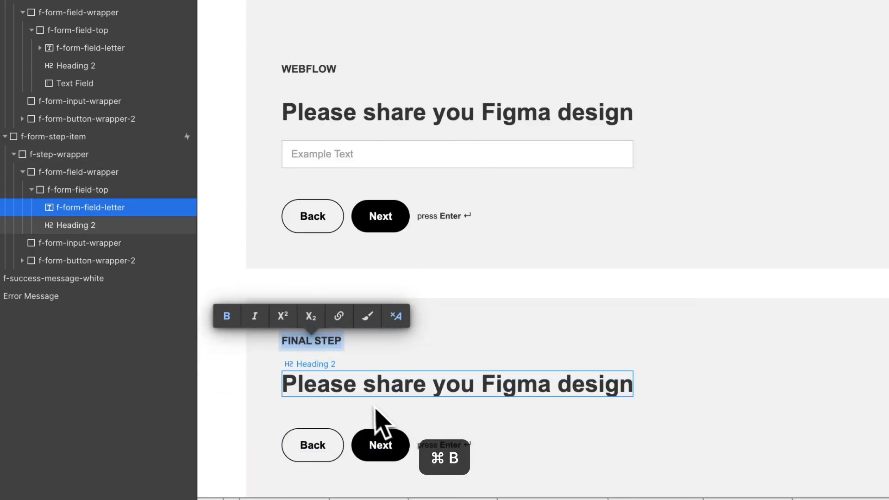
Change the last step's heading text to "Contact details"
{"action": "triple_click", "coordinate": [359, 384]}
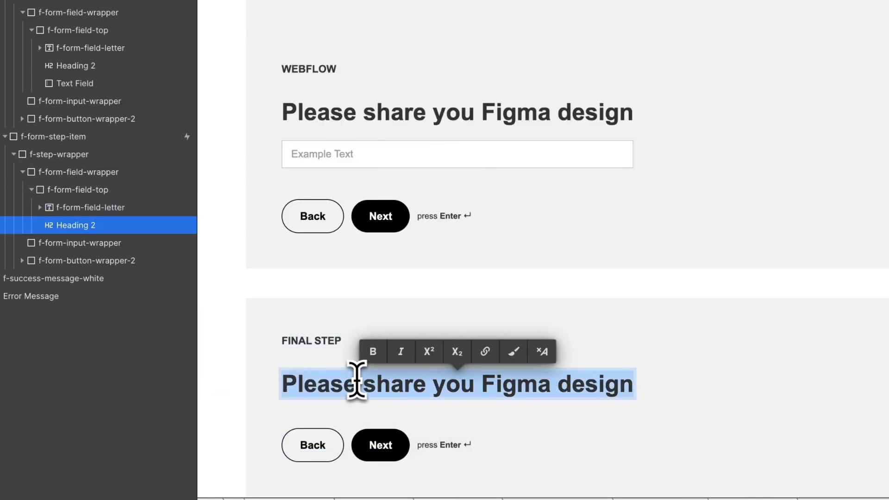
{"action": "type", "text": "Now,"}
{"action": "key", "text": "super+a"}
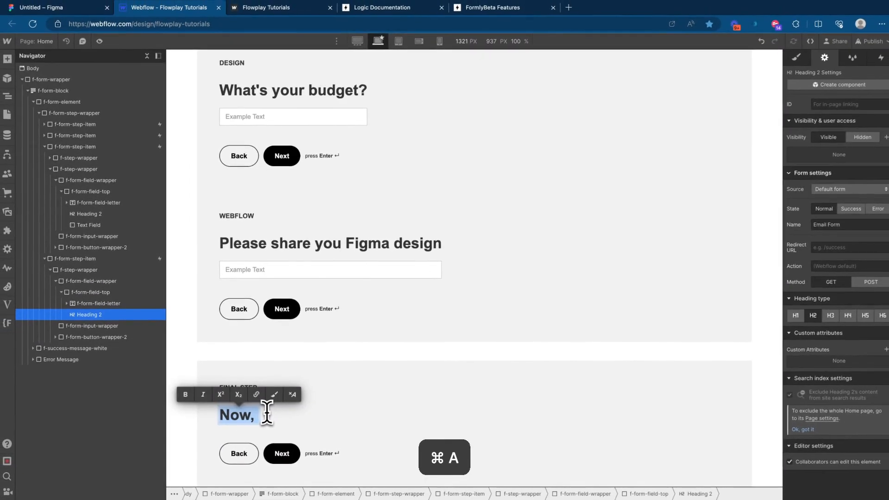
{"action": "type", "text": "co"}
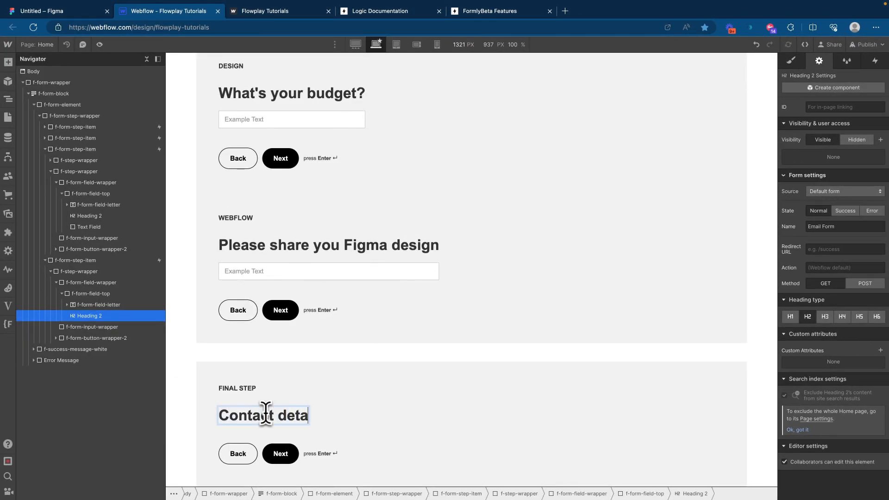
{"action": "type", "text": "ntact dea"}
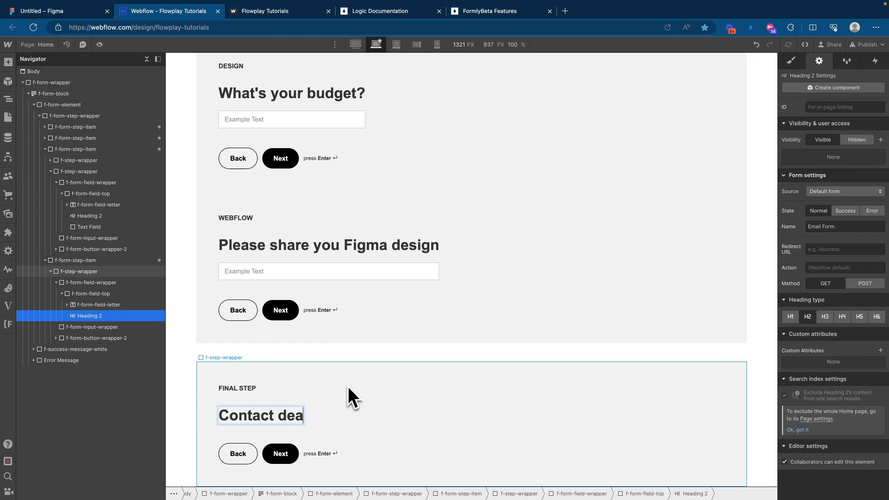
{"action": "type", "text": "tails"}
{"action": "key", "text": "BackSpace"}
{"action": "key", "text": "BackSpace"}
{"action": "key", "text": "BackSpace"}
{"action": "key", "text": "BackSpace"}
{"action": "key", "text": "BackSpace"}
{"action": "key", "text": "BackSpace"}
{"action": "type", "text": "tails"}
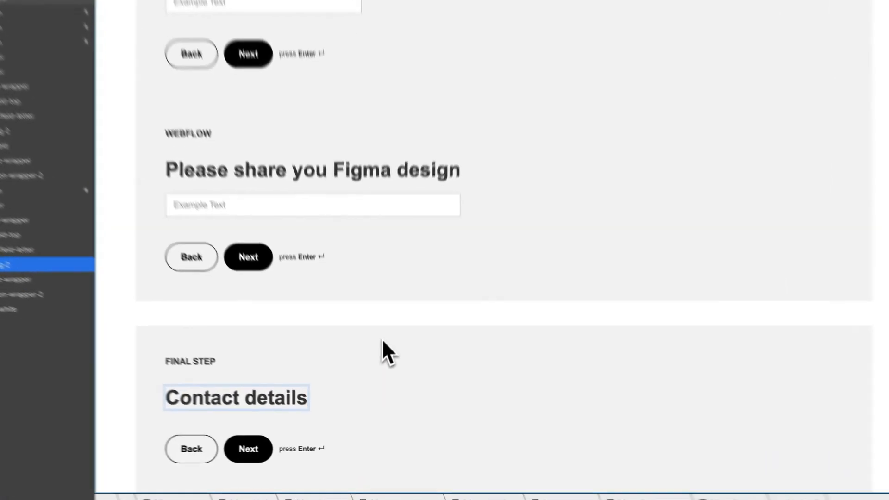
Copy the Figma design step's text field below the Contact details heading and duplicate it to make four fields
{"action": "left_click", "coordinate": [324, 210]}
{"action": "key", "text": "super+c"}
{"action": "left_click", "coordinate": [268, 403]}
{"action": "key", "text": "super+v"}
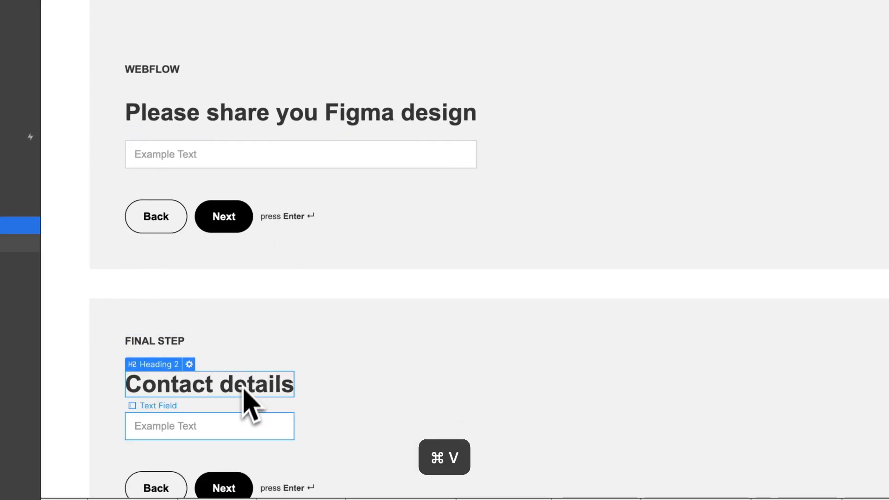
{"action": "left_click", "coordinate": [235, 419]}
{"action": "key", "text": "super+d"}
{"action": "scroll", "coordinate": [240, 440], "scroll_direction": "down", "scroll_amount": 3}
{"action": "key", "text": "super+d"}
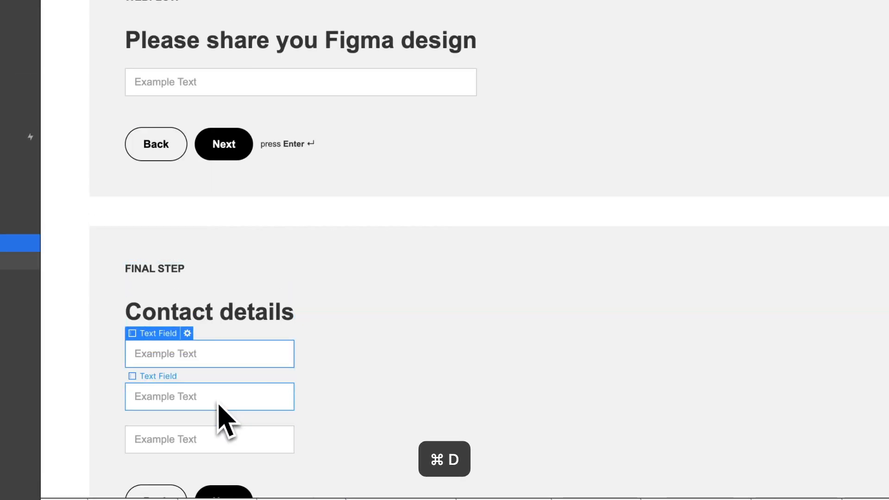
{"action": "key", "text": "super+d"}
{"action": "scroll", "coordinate": [226, 419], "scroll_direction": "down", "scroll_amount": 4}
Set the second contact field's type to Email and enter a sample e-mail address as its placeholder
{"action": "left_click", "coordinate": [217, 315]}
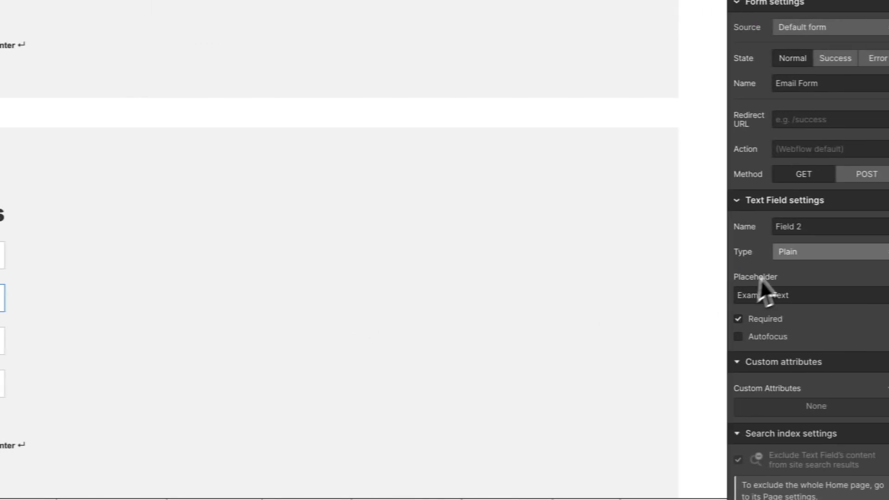
{"action": "left_click", "coordinate": [787, 252]}
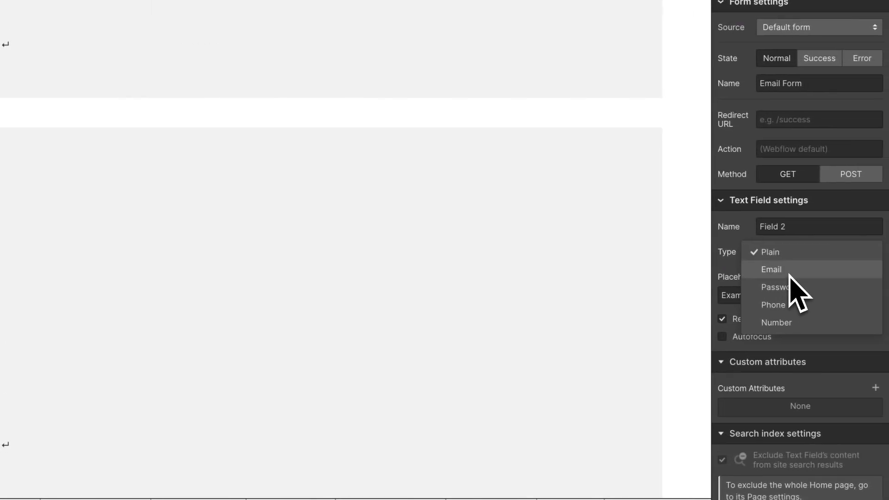
{"action": "left_click", "coordinate": [788, 273]}
{"action": "triple_click", "coordinate": [807, 288]}
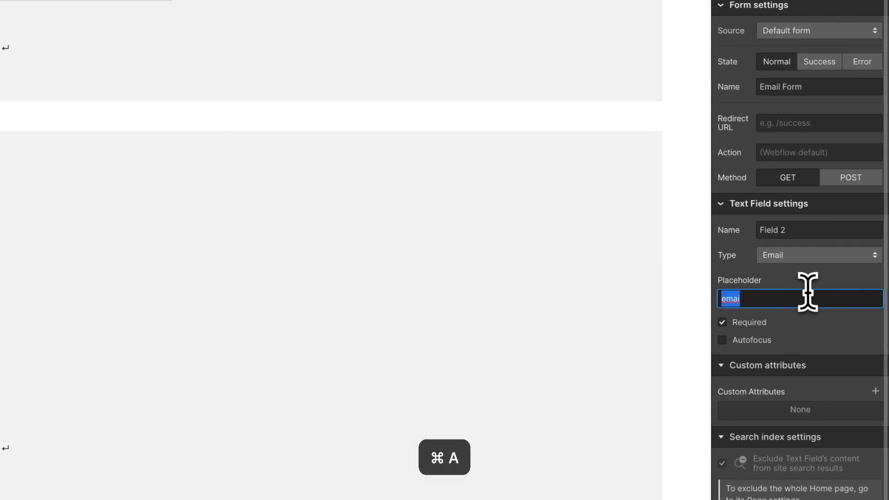
{"action": "type", "text": "test@v"}
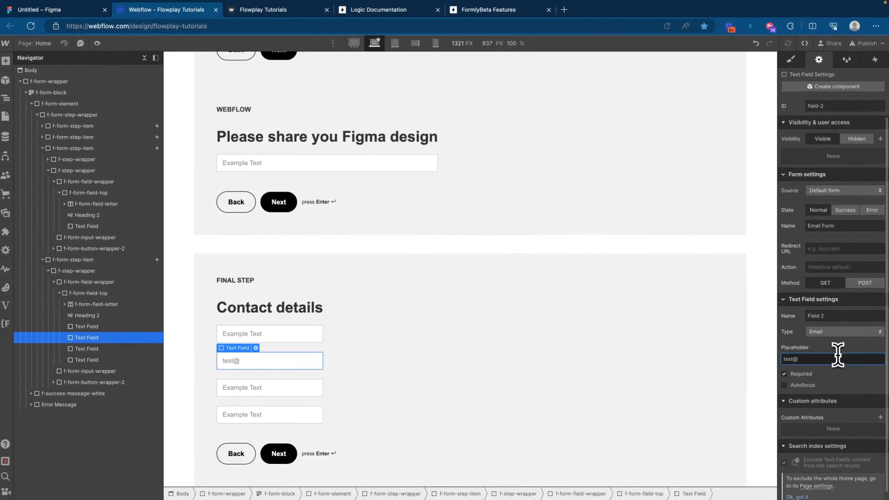
{"action": "type", "text": "ds.com"}
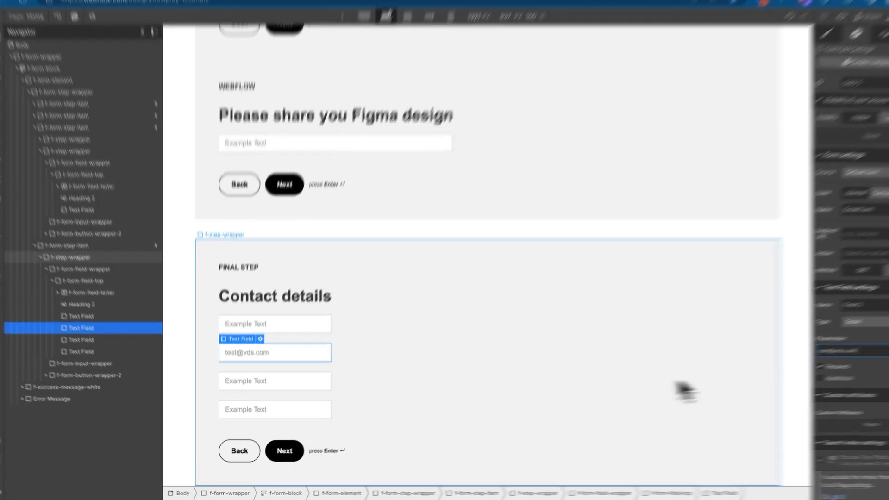
{"action": "left_click", "coordinate": [307, 388]}
{"action": "scroll", "coordinate": [357, 391], "scroll_direction": "up", "scroll_amount": 1}
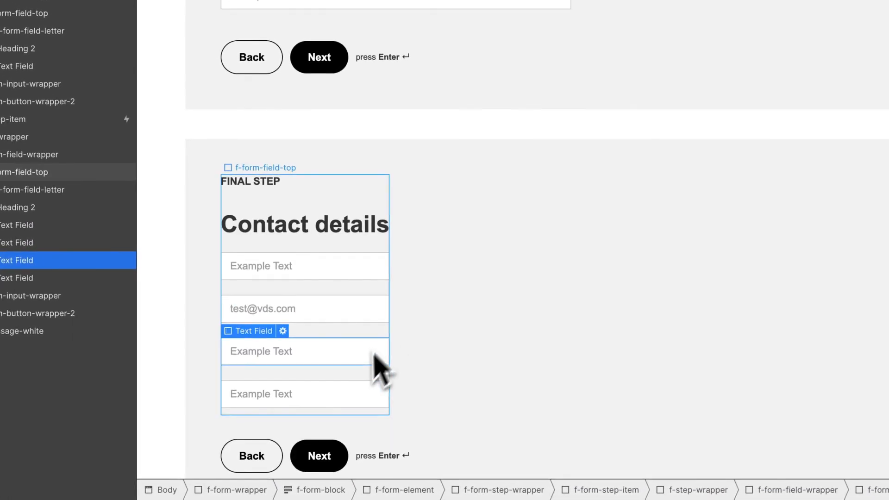
{"action": "left_click", "coordinate": [260, 447]}
{"action": "key", "text": "Delete"}
{"action": "key", "text": "super+z"}
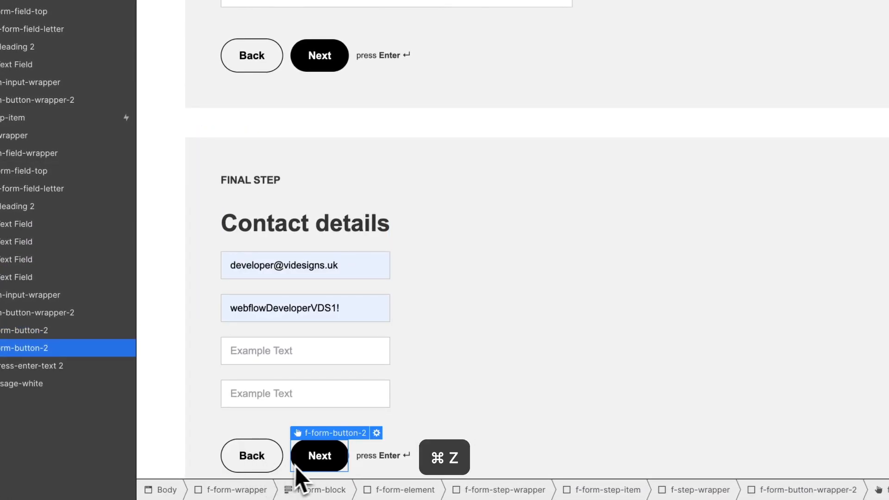
Replace the Contact details step's Next button with a form Submit button beside Back
{"action": "left_click", "coordinate": [267, 462]}
{"action": "key", "text": "super+k"}
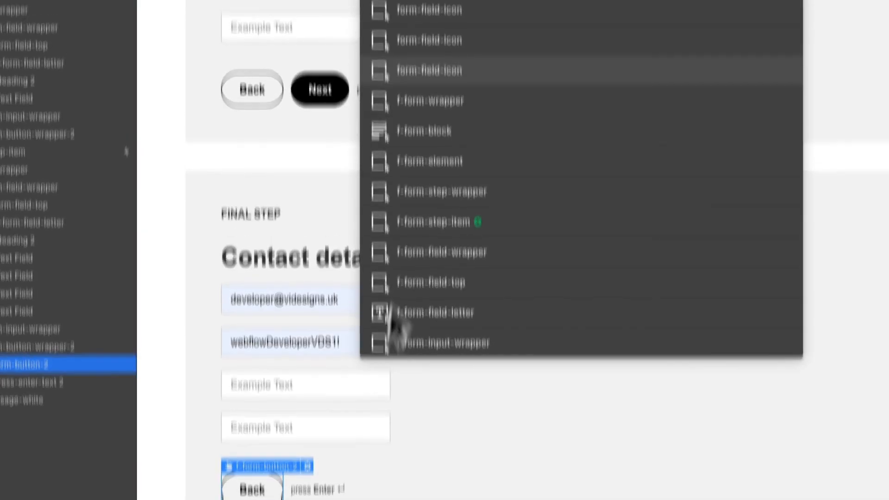
{"action": "key", "text": "Return"}
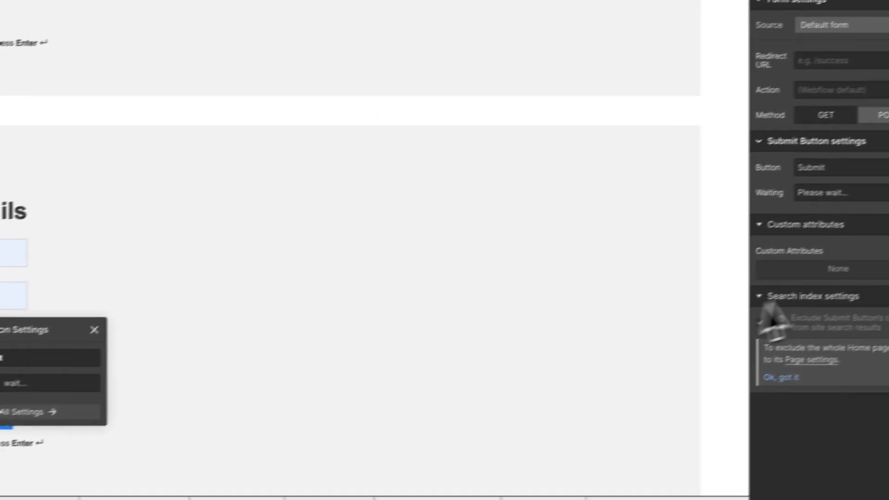
Add a custom attribute named data-form with the value submit to the Submit button
{"action": "left_click", "coordinate": [875, 261]}
{"action": "type", "text": "data"}
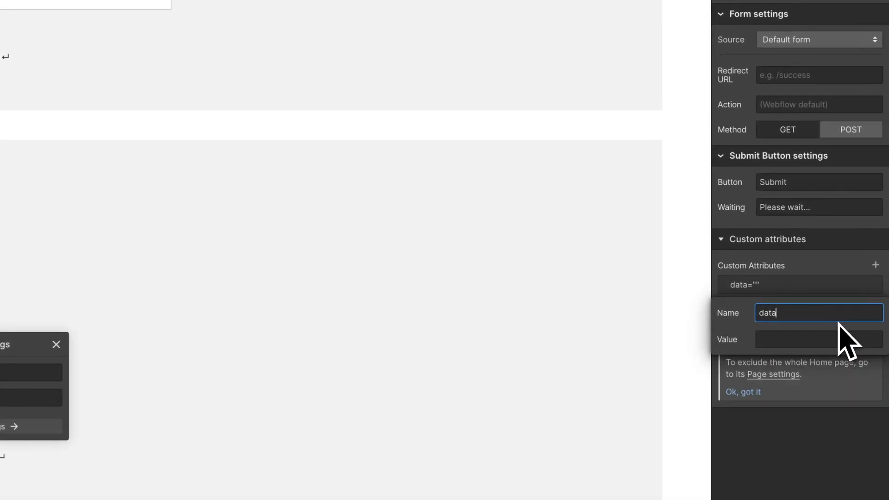
{"action": "key", "text": "BackSpace"}
{"action": "key", "text": "BackSpace"}
{"action": "key", "text": "BackSpace"}
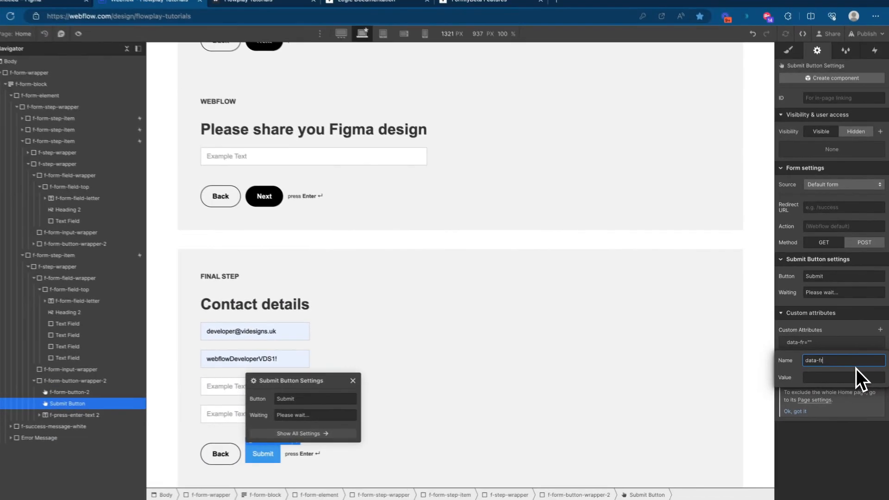
{"action": "type", "text": "orm"}
{"action": "key", "text": "Tab"}
{"action": "type", "text": "submit"}
{"action": "key", "text": "Return"}
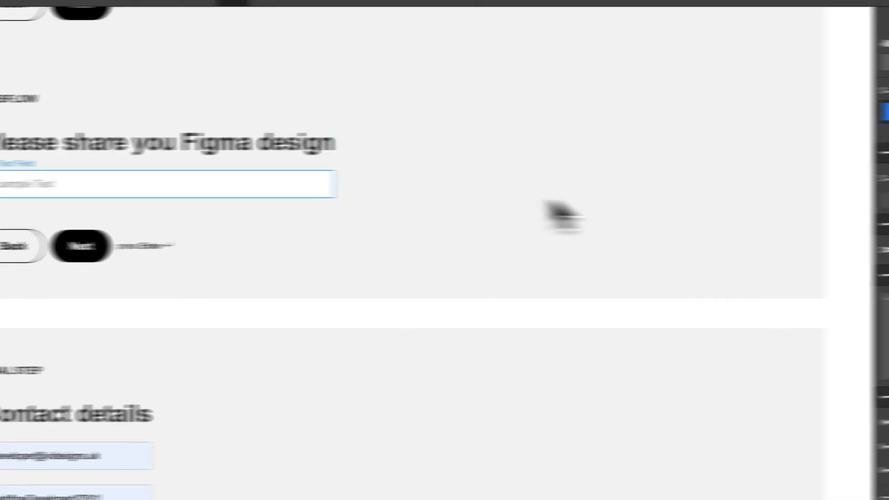
Apply the Next button's f-form-button-2 class to the Contact details step's Submit button
{"action": "left_click", "coordinate": [47, 210]}
{"action": "key", "text": "super+c"}
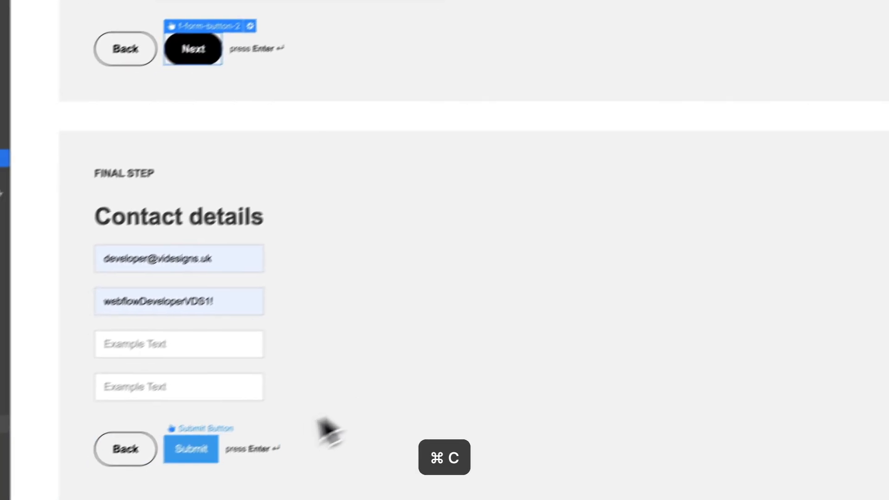
{"action": "left_click", "coordinate": [188, 451]}
{"action": "left_click", "coordinate": [820, 81]}
{"action": "key", "text": "super+v"}
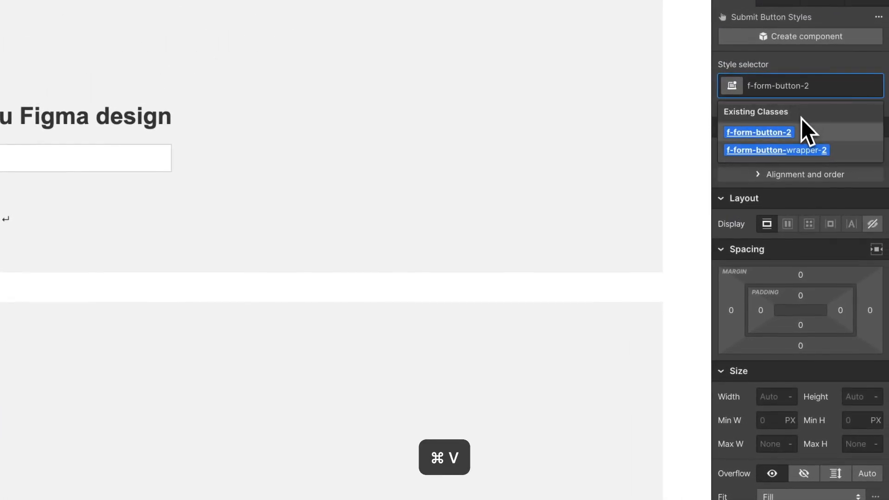
{"action": "left_click", "coordinate": [802, 131]}
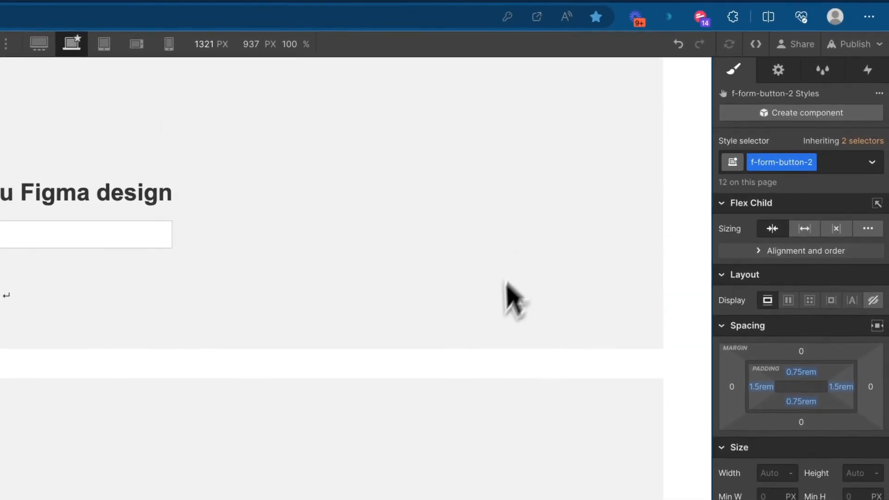
Add a custom attribute named data-go-to with the value final to the "What's your budget?" step wrapper
{"action": "scroll", "coordinate": [454, 292], "scroll_direction": "up", "scroll_amount": 4}
{"action": "left_click", "coordinate": [430, 284]}
{"action": "scroll", "coordinate": [381, 273], "scroll_direction": "down", "scroll_amount": 4}
{"action": "left_click", "coordinate": [344, 319]}
{"action": "key", "text": "d"}
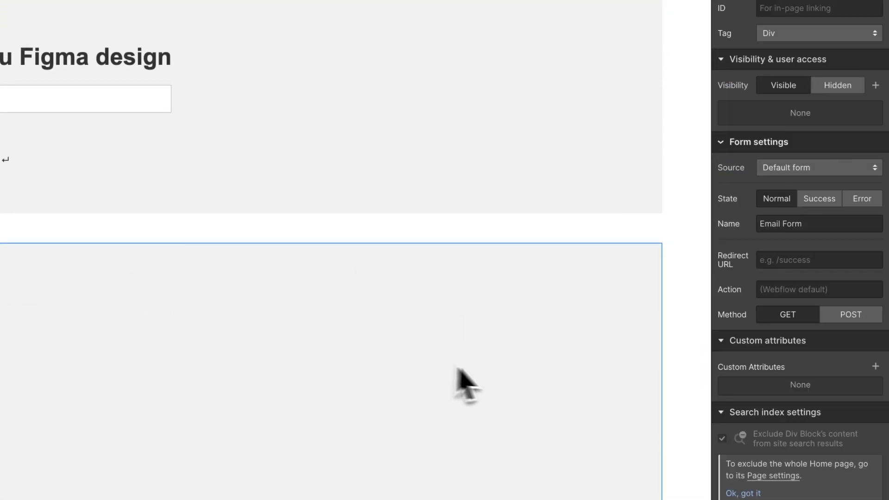
{"action": "left_click", "coordinate": [342, 132]}
{"action": "scroll", "coordinate": [342, 131], "scroll_direction": "up", "scroll_amount": 5}
{"action": "left_click", "coordinate": [559, 216]}
{"action": "scroll", "coordinate": [559, 232], "scroll_direction": "down", "scroll_amount": 1}
{"action": "scroll", "coordinate": [620, 266], "scroll_direction": "down", "scroll_amount": 4}
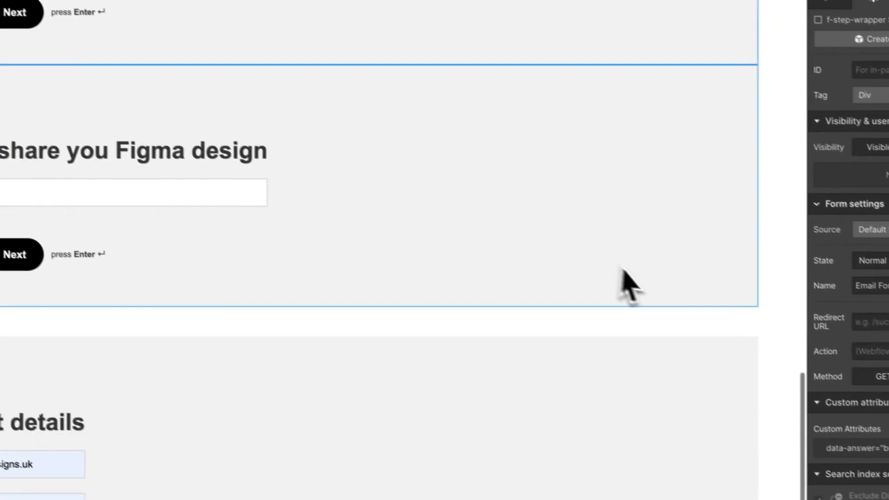
{"action": "scroll", "coordinate": [632, 273], "scroll_direction": "up", "scroll_amount": 4}
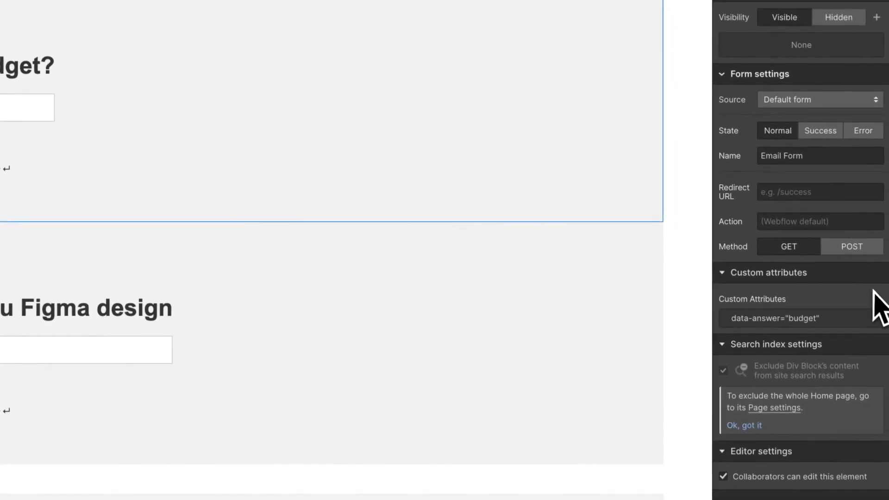
{"action": "left_click", "coordinate": [875, 297]}
{"action": "type", "text": "data-go-to"}
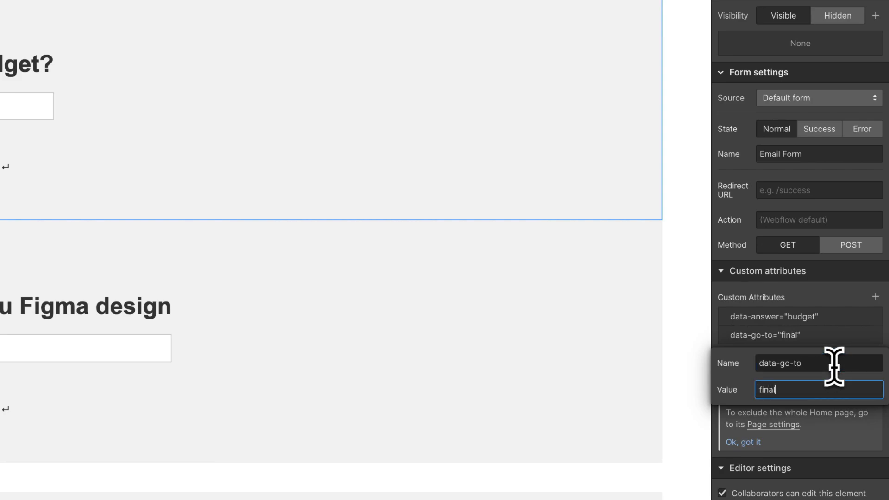
Add a custom attribute named data-go-to with the value final to the Figma design step wrapper
{"action": "left_click", "coordinate": [657, 331]}
{"action": "left_click", "coordinate": [875, 296]}
{"action": "type", "text": "data-got-"}
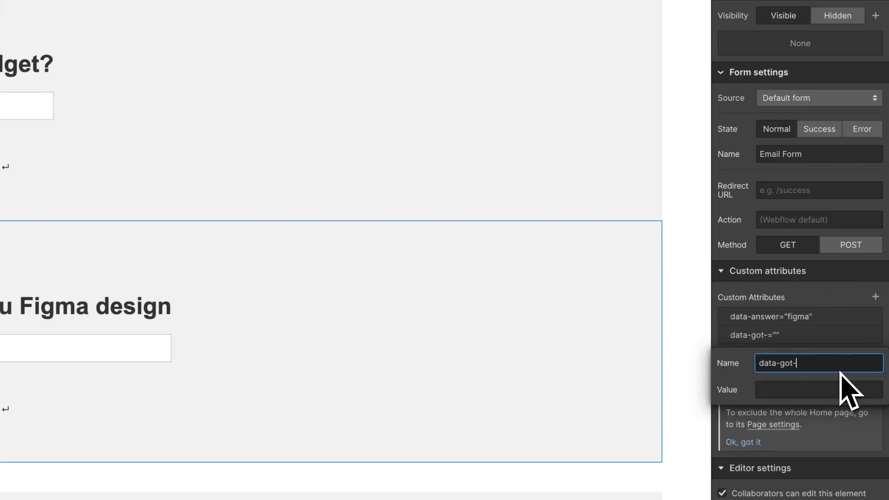
{"action": "key", "text": "BackSpace"}
{"action": "key", "text": "BackSpace"}
{"action": "type", "text": "-to"}
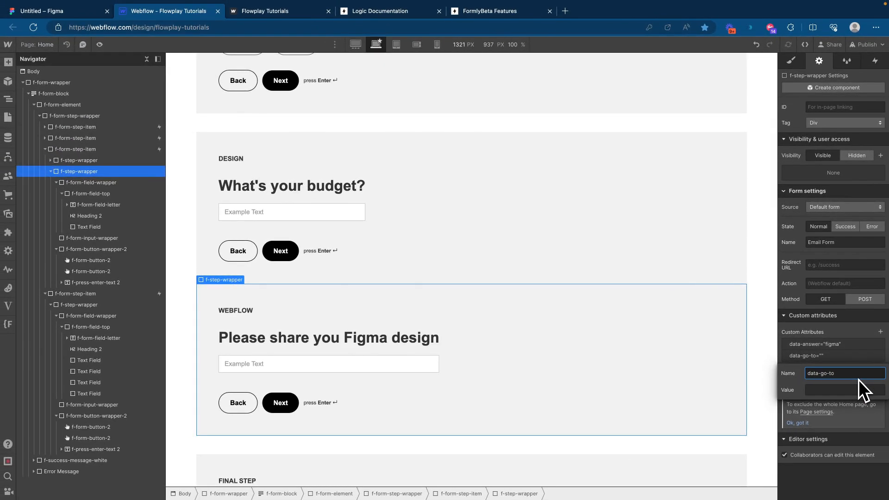
{"action": "key", "text": "Tab"}
{"action": "type", "text": "final"}
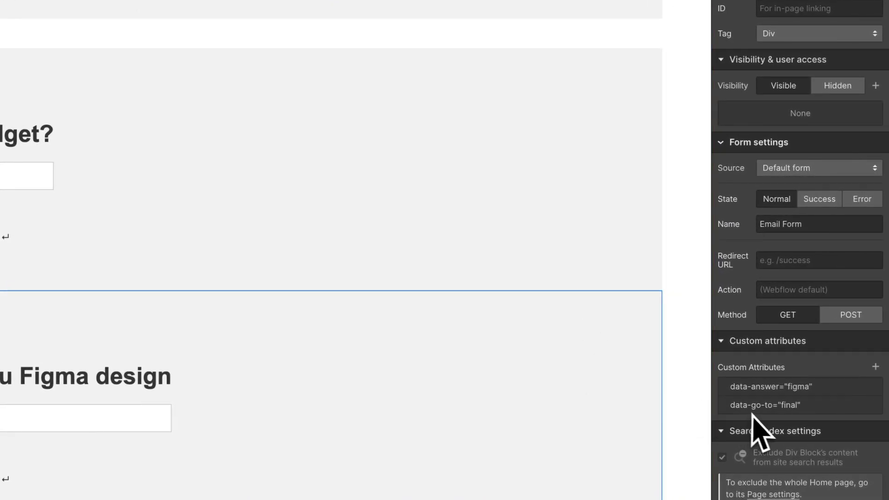
Add a custom attribute named data-answer with the value final to the Contact details step wrapper
{"action": "scroll", "coordinate": [555, 287], "scroll_direction": "down", "scroll_amount": 5}
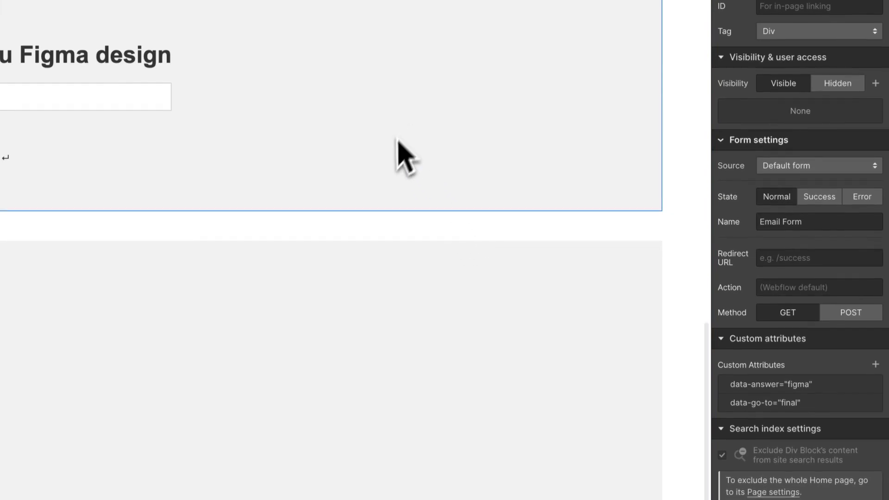
{"action": "left_click", "coordinate": [401, 285]}
{"action": "left_click", "coordinate": [875, 359]}
{"action": "type", "text": "da"}
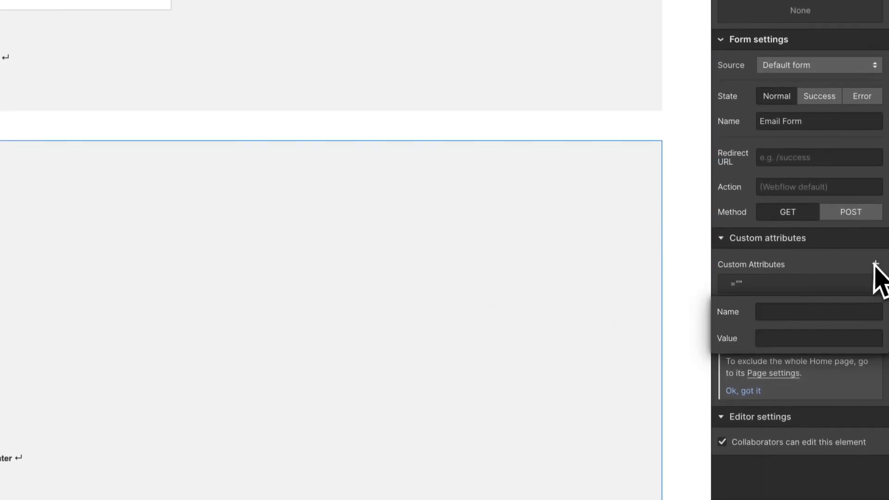
{"action": "type", "text": "ta-an"}
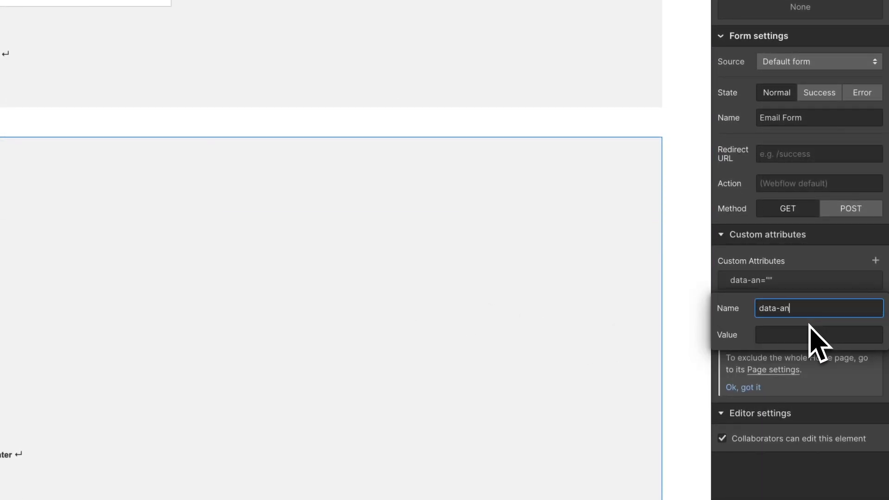
{"action": "type", "text": "swer"}
{"action": "key", "text": "Tab"}
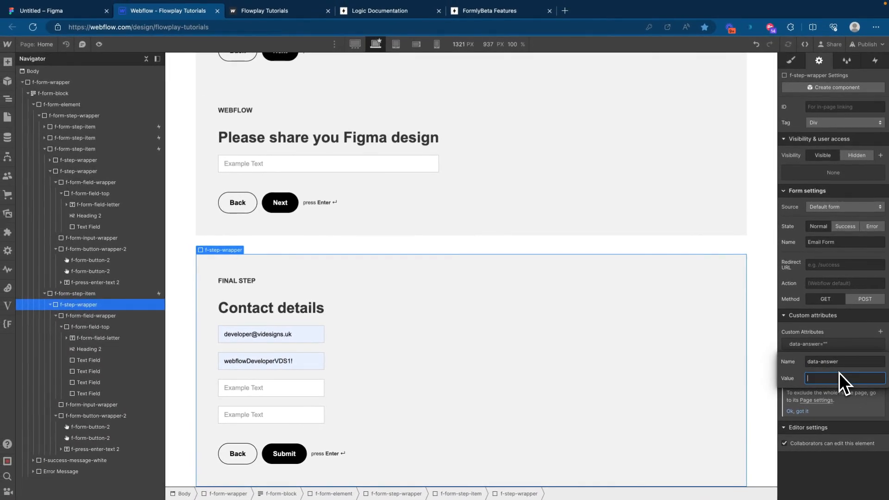
{"action": "type", "text": "final"}
{"action": "key", "text": "Return"}
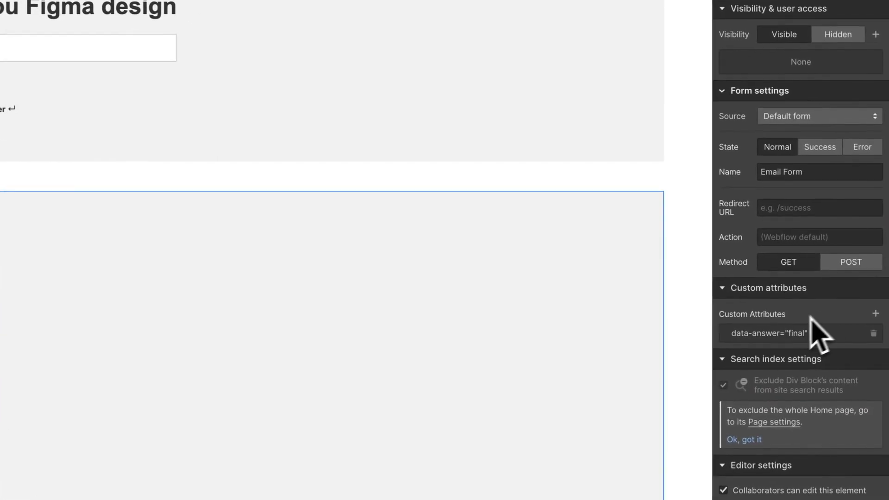
Publish the site to staging and test the live form's Design only branch through to Contact details with sample entries
{"action": "scroll", "coordinate": [500, 327], "scroll_direction": "up", "scroll_amount": 10}
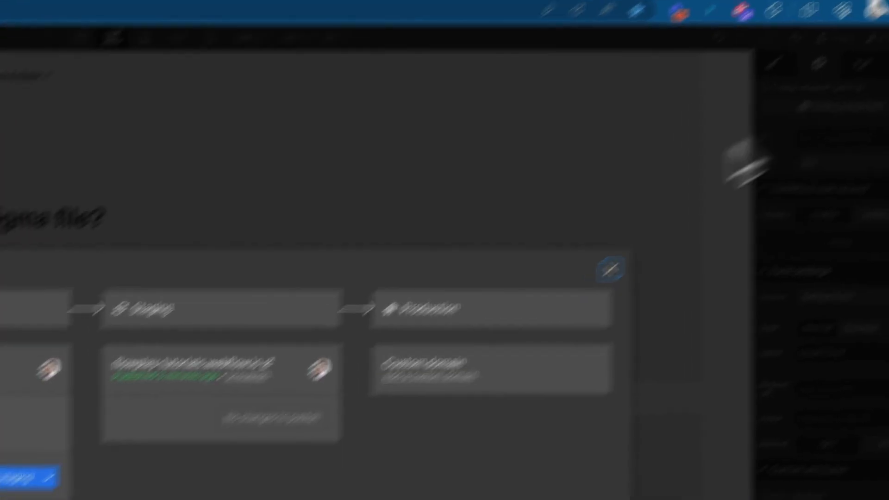
{"action": "left_click", "coordinate": [13, 483]}
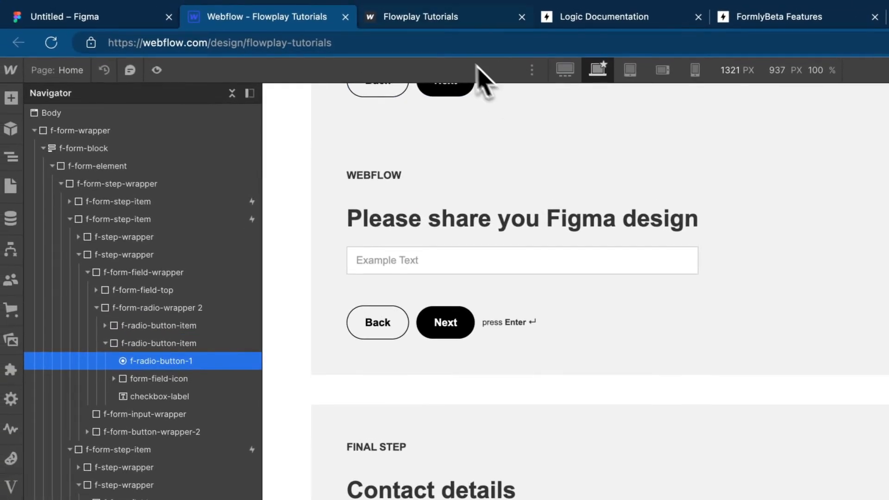
{"action": "left_click", "coordinate": [396, 21]}
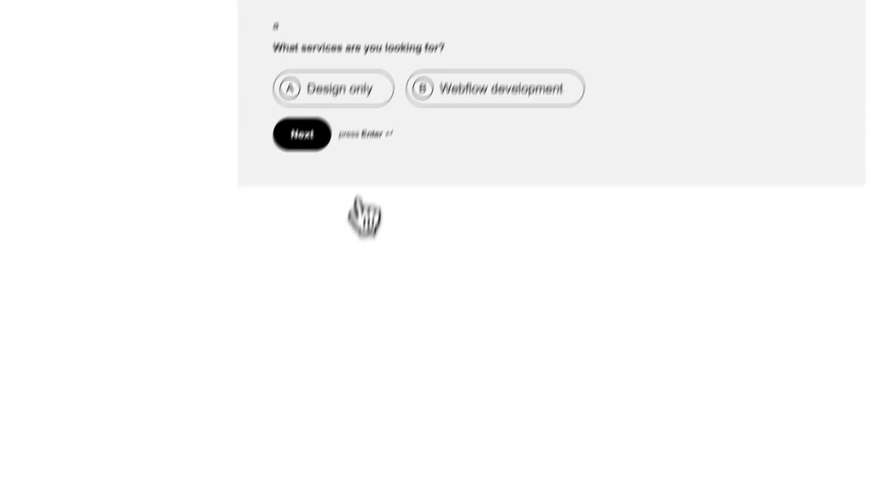
{"action": "left_click", "coordinate": [361, 99]}
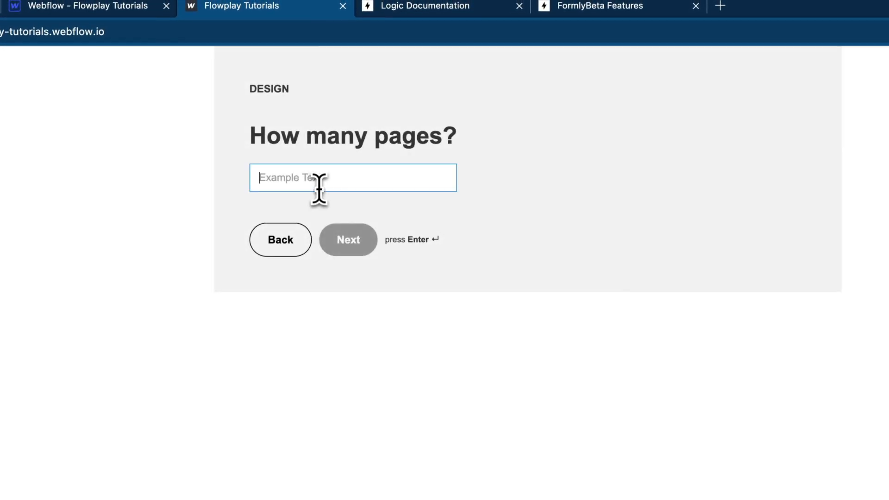
{"action": "left_click", "coordinate": [345, 240]}
{"action": "left_click", "coordinate": [345, 234]}
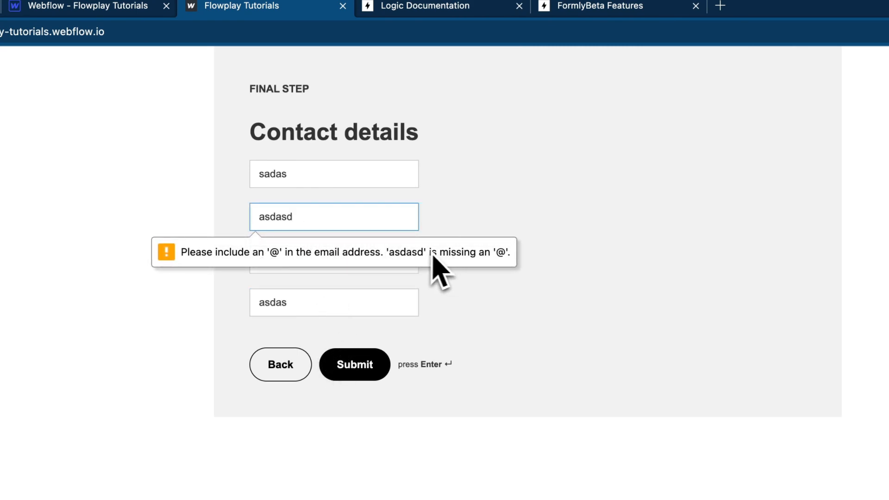
Go back through the live form and test the Webflow branch through the Figma design step to Contact details
{"action": "left_click", "coordinate": [281, 364]}
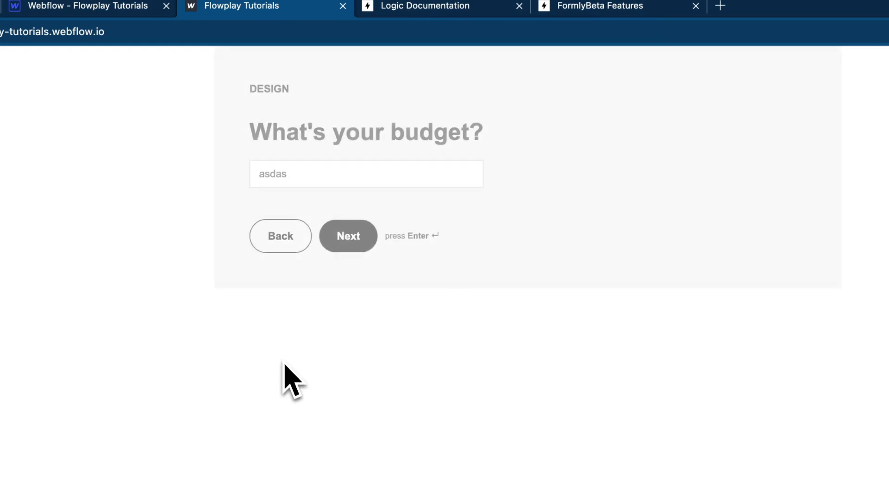
{"action": "left_click", "coordinate": [280, 246]}
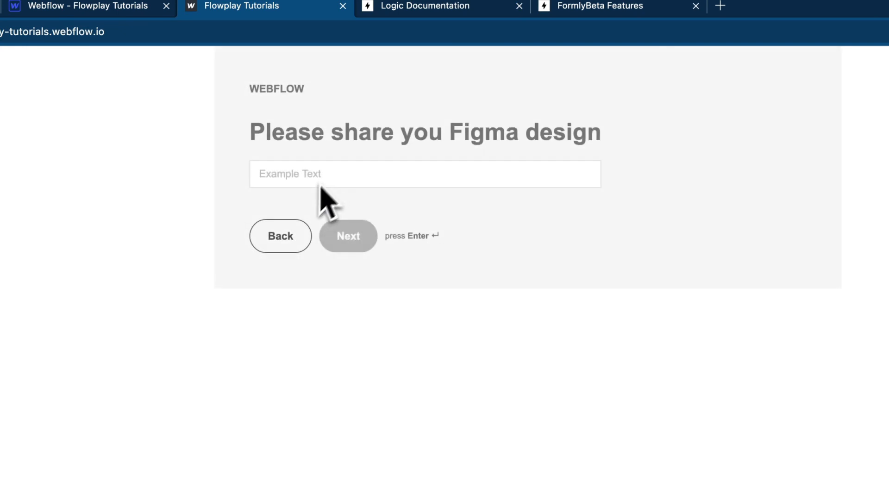
{"action": "left_click", "coordinate": [351, 238]}
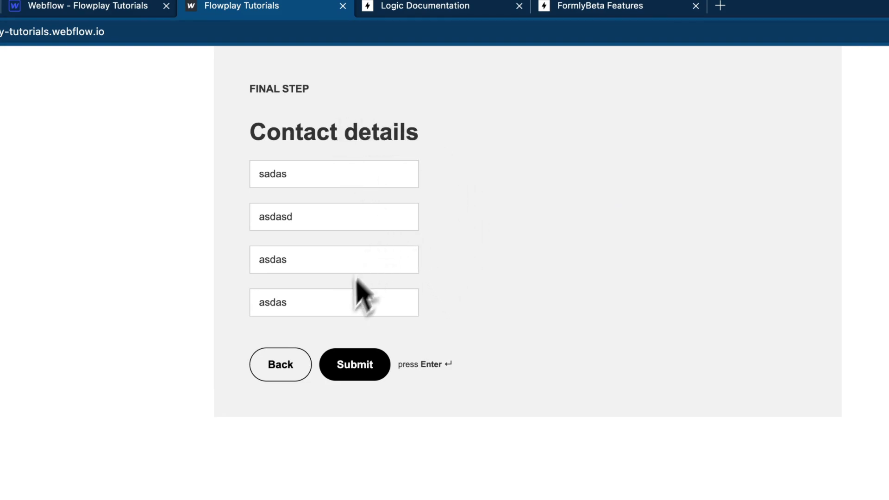
Return to the Webflow Designer and add a data-skip-to custom attribute to the Figma file question's No radio button
{"action": "left_click", "coordinate": [116, 7]}
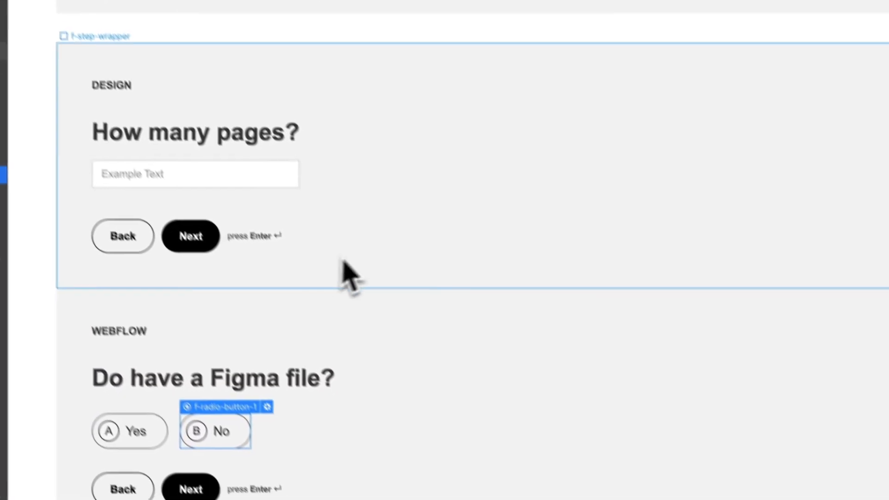
{"action": "left_click", "coordinate": [875, 244]}
{"action": "type", "text": "data-"}
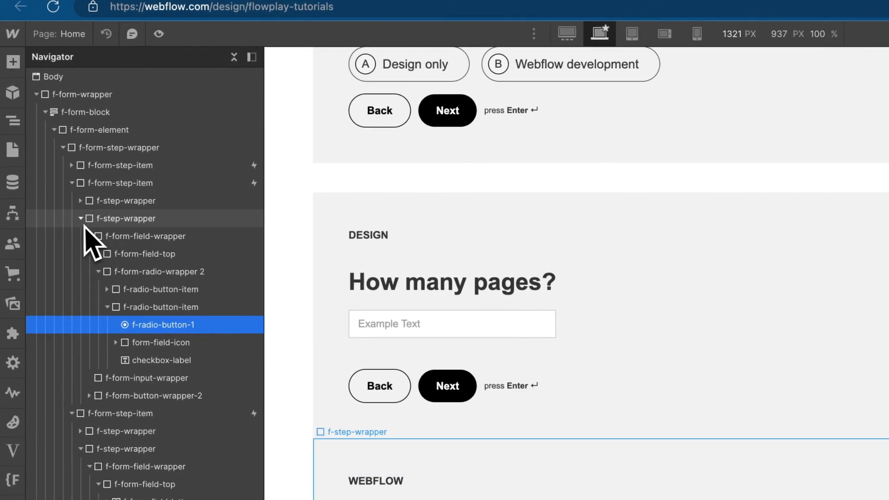
Collapse the form step items in the element tree and go through each one to determine the final step's number
{"action": "left_click", "coordinate": [81, 220]}
{"action": "left_click", "coordinate": [72, 184]}
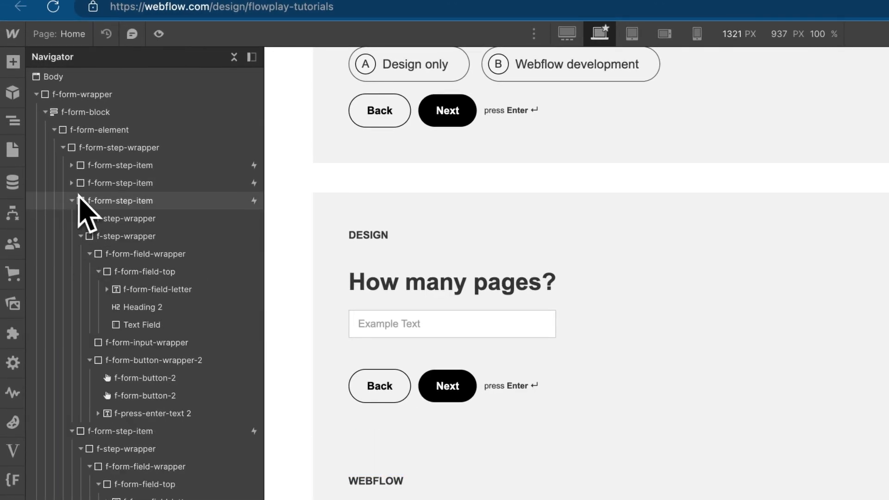
{"action": "left_click", "coordinate": [73, 200]}
{"action": "left_click", "coordinate": [95, 218]}
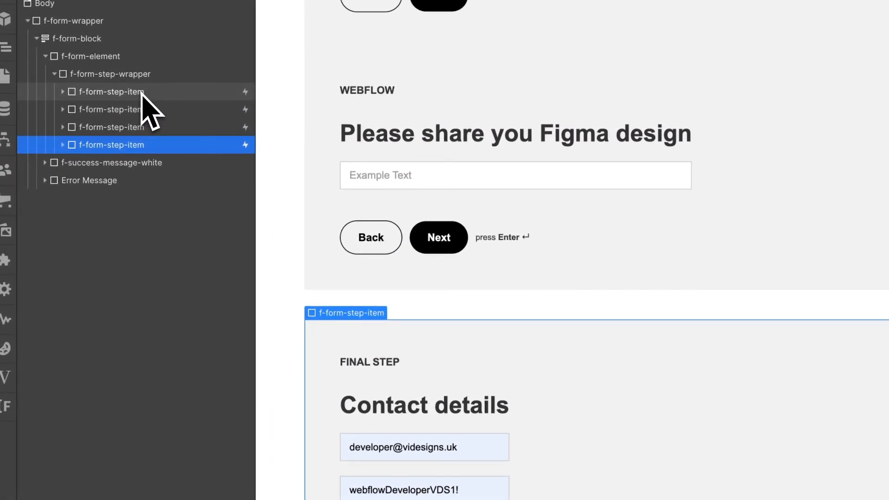
{"action": "left_click", "coordinate": [142, 91]}
{"action": "left_click", "coordinate": [145, 109]}
{"action": "left_click", "coordinate": [157, 130]}
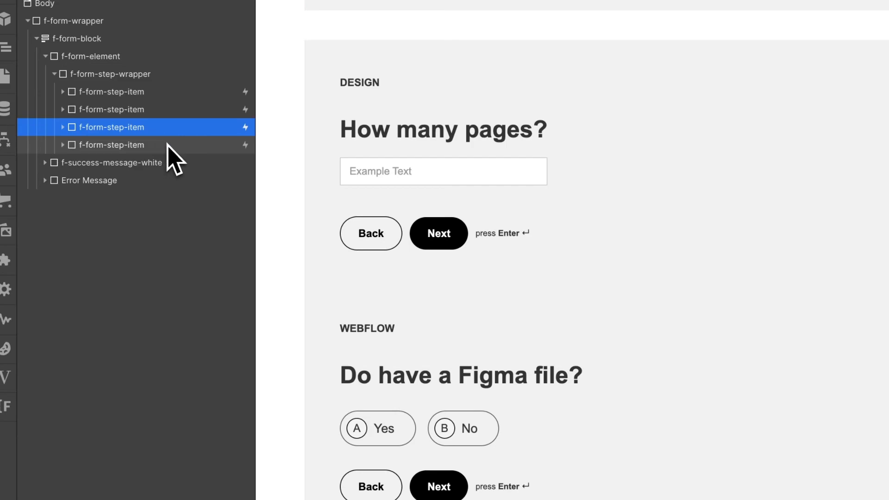
{"action": "left_click", "coordinate": [167, 144]}
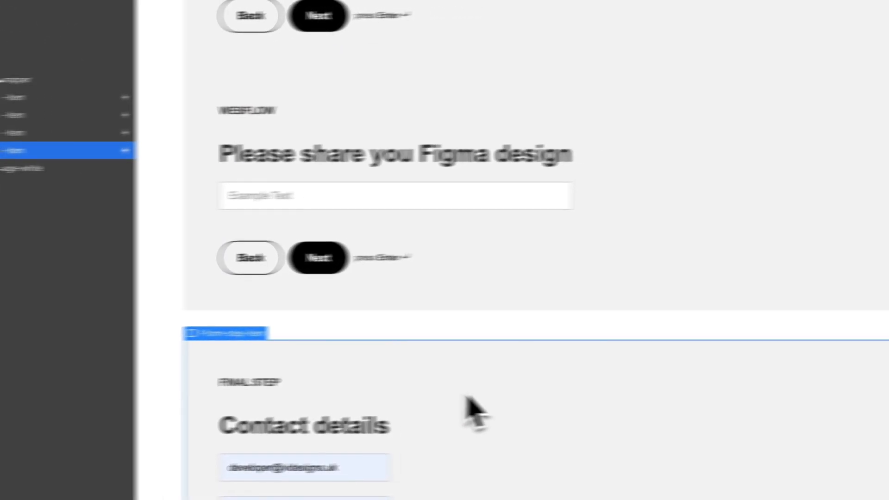
Set the data-skip-to attribute on the Figma file question's No radio button to 4
{"action": "scroll", "coordinate": [584, 388], "scroll_direction": "up", "scroll_amount": 5}
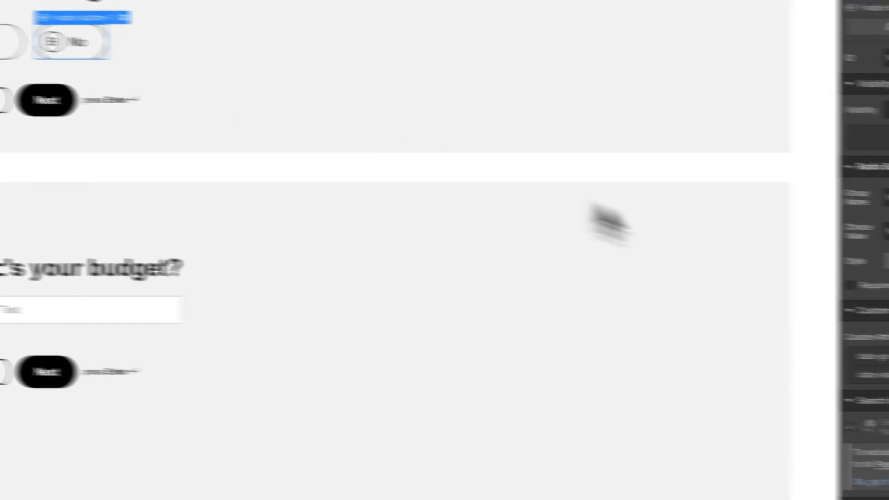
{"action": "left_click", "coordinate": [770, 364]}
{"action": "left_click", "coordinate": [794, 415]}
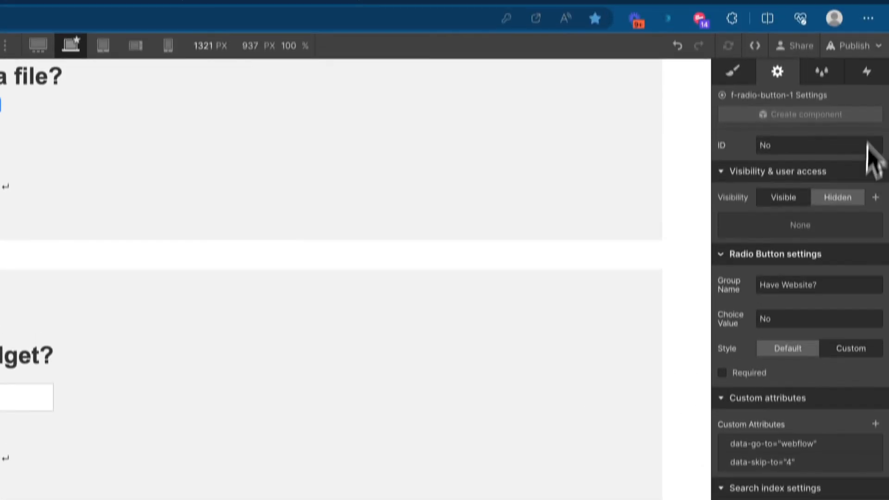
Publish the updated form to staging and close the publishing dialog
{"action": "left_click", "coordinate": [851, 46]}
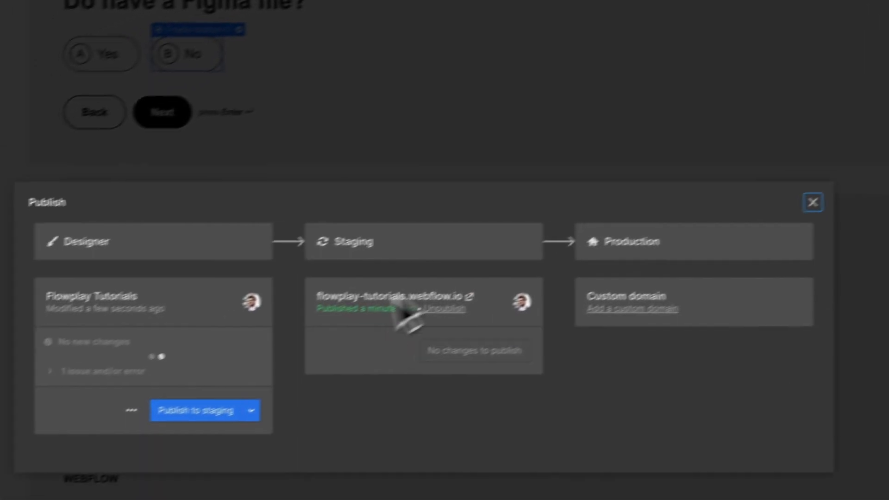
{"action": "left_click", "coordinate": [222, 411]}
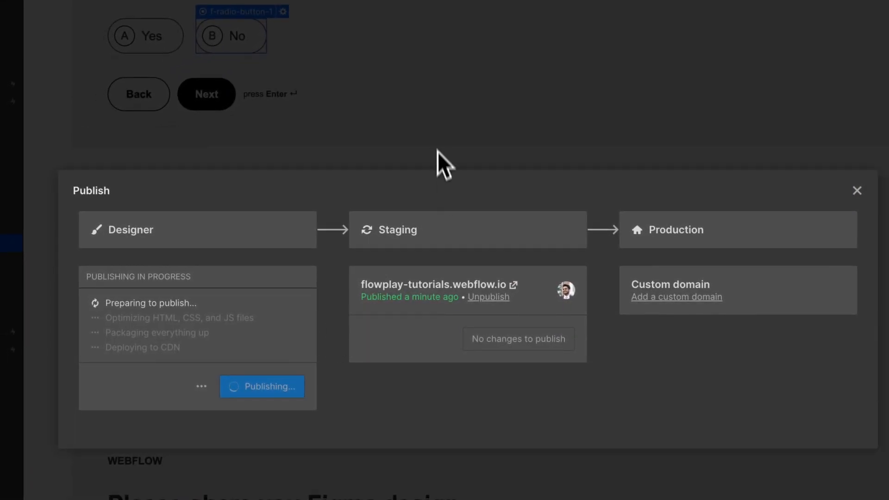
{"action": "left_click", "coordinate": [437, 154]}
{"action": "scroll", "coordinate": [363, 234], "scroll_direction": "down", "scroll_amount": 5}
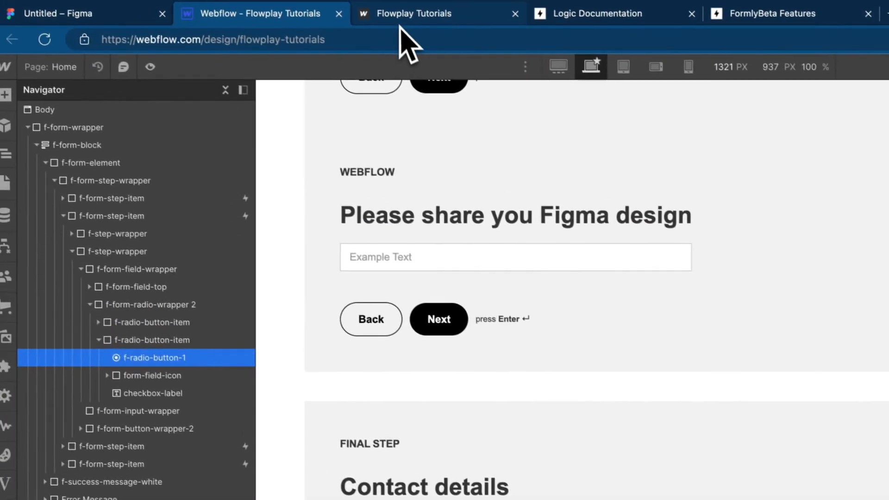
Open the published form and choose Webflow development to test its No-Figma-file path
{"action": "left_click", "coordinate": [403, 16]}
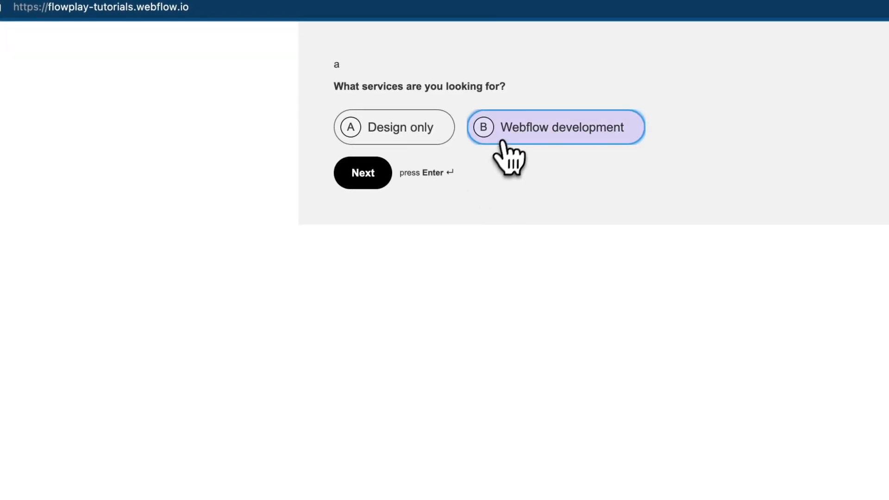
{"action": "left_click", "coordinate": [510, 155]}
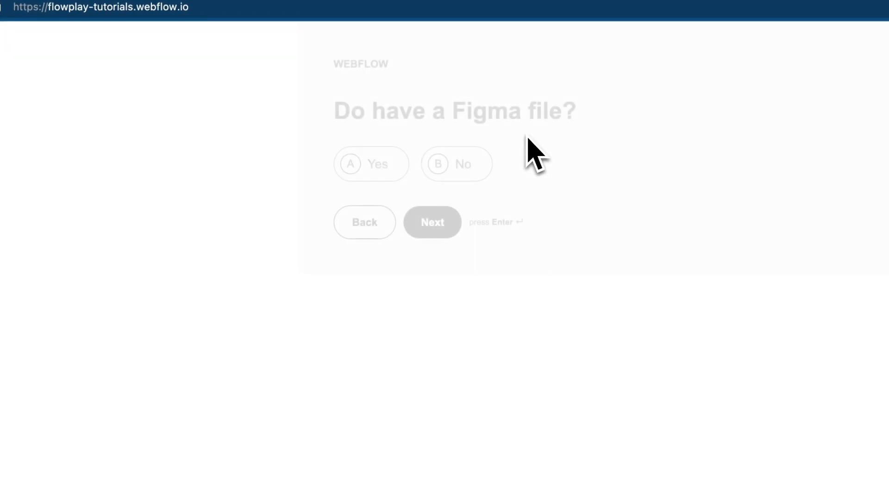